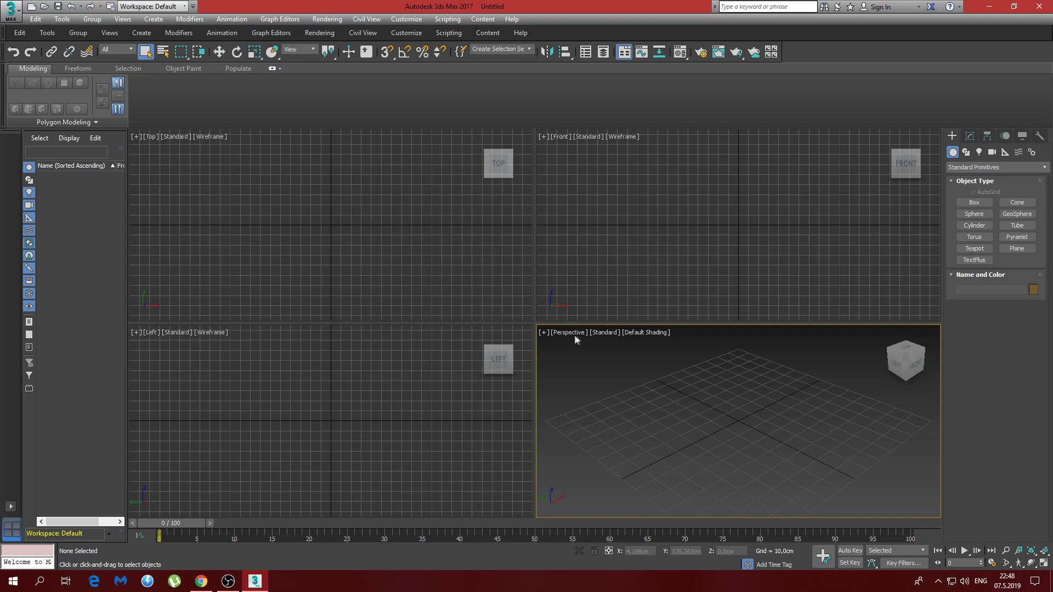
- Create a box about 20 cm long, 16 cm wide and 46 cm high in the perspective view
{"action": "left_click", "coordinate": [974, 206]}
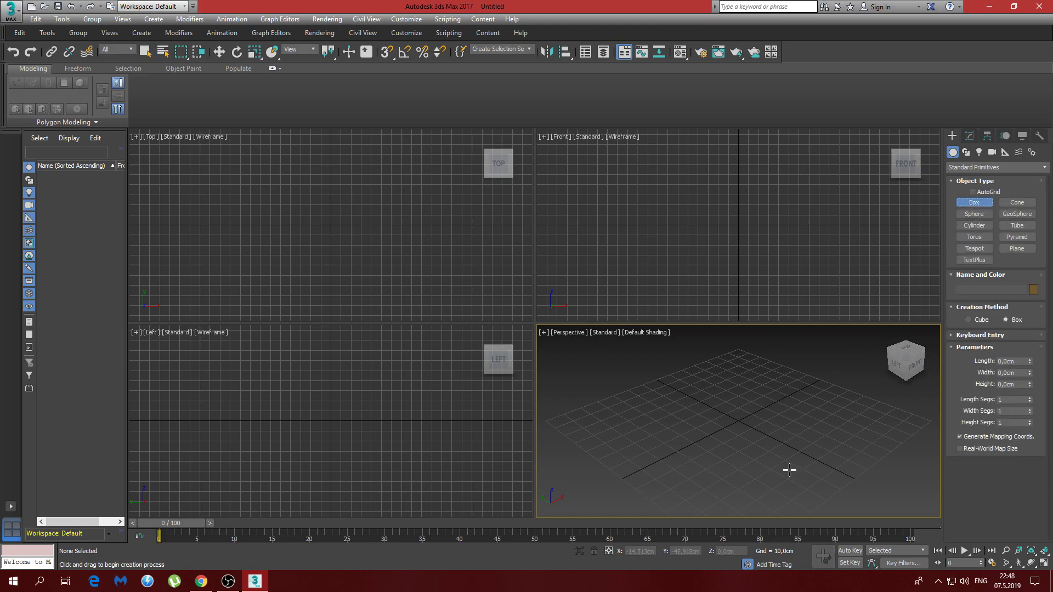
{"action": "left_click_drag", "start_coordinate": [721, 453], "coordinate": [742, 480]}
{"action": "left_click", "coordinate": [714, 387]}
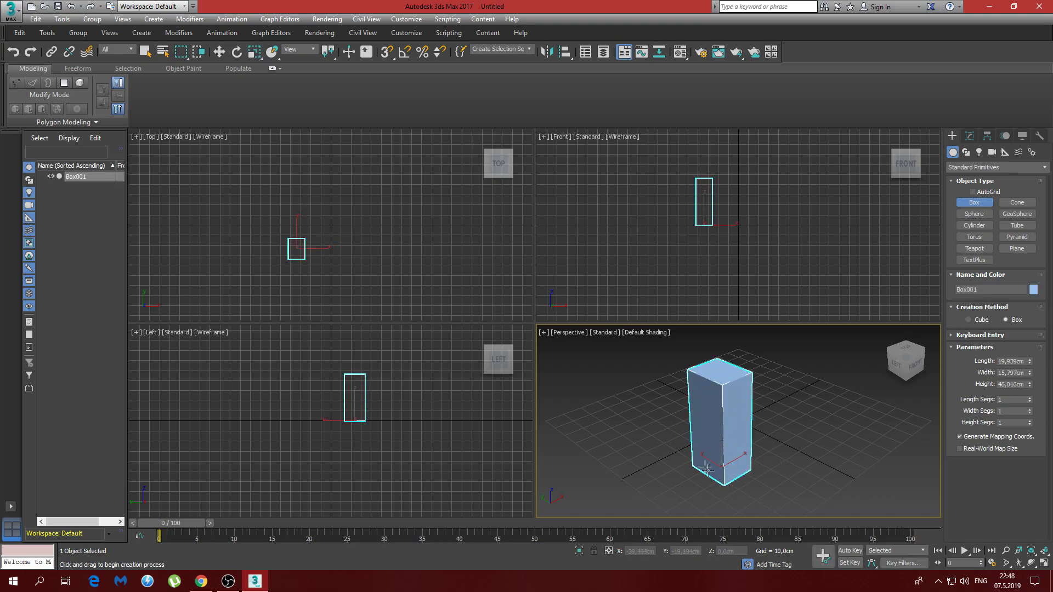
- Set the box's length and width to 5 cm and its height to 40 cm
{"action": "double_click", "coordinate": [1023, 361]}
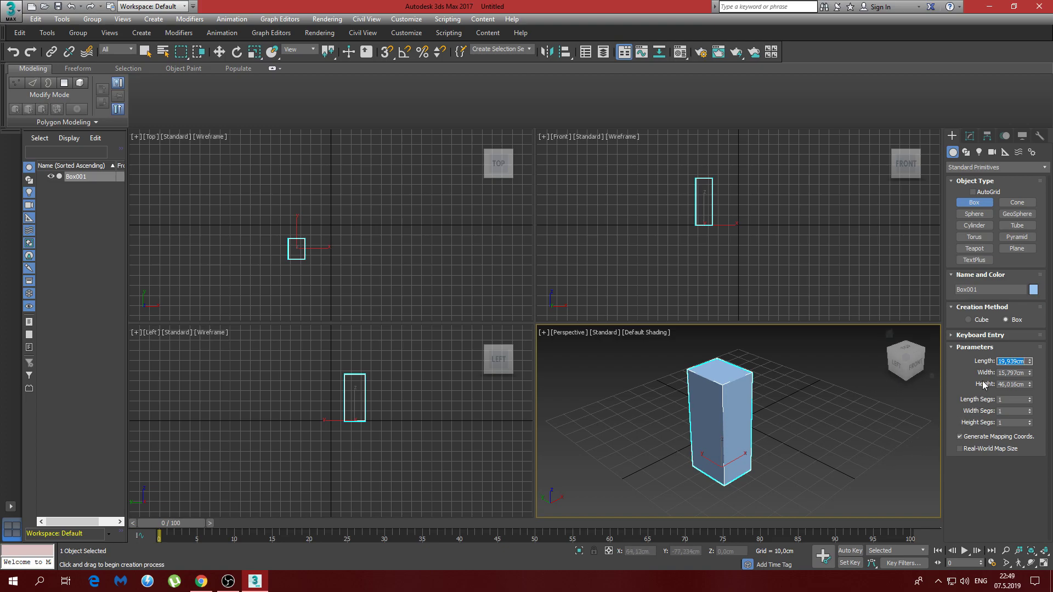
{"action": "type", "text": "5"}
{"action": "key", "text": "Return"}
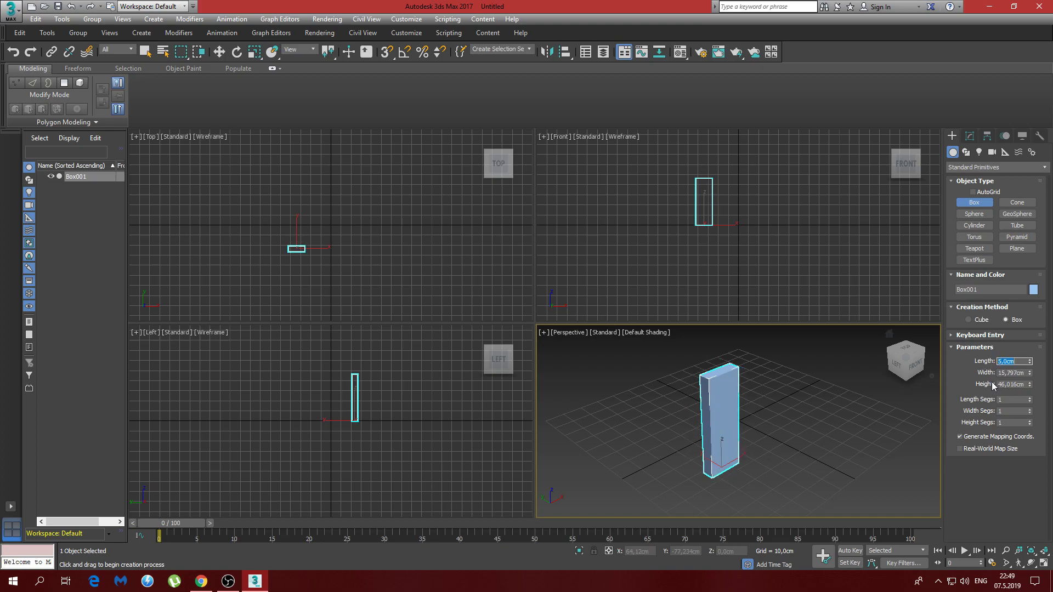
{"action": "double_click", "coordinate": [1008, 375]}
{"action": "type", "text": "5"}
{"action": "key", "text": "Return"}
{"action": "double_click", "coordinate": [1008, 385]}
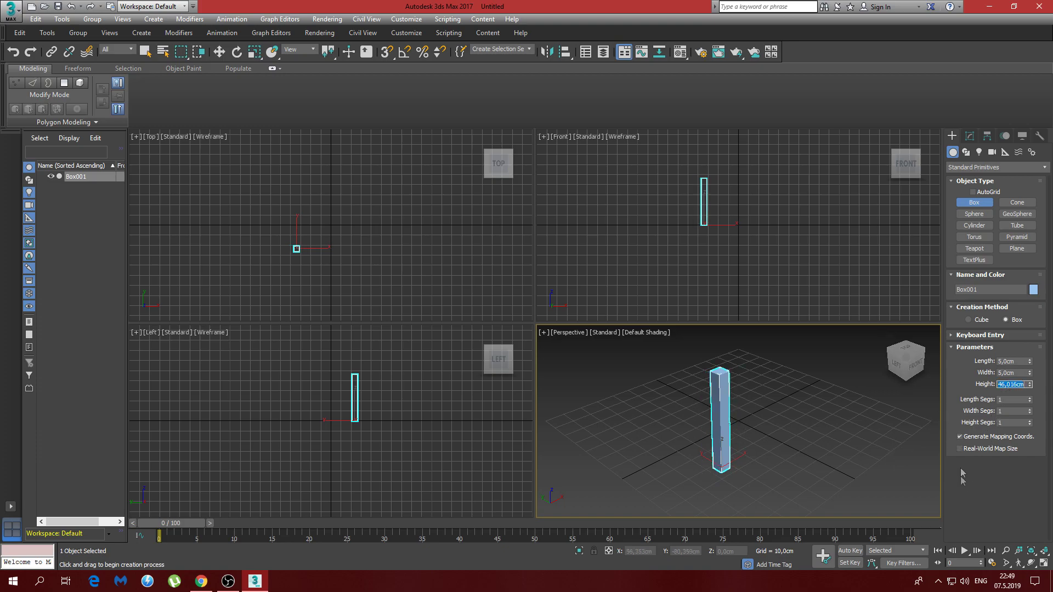
{"action": "type", "text": "40"}
{"action": "key", "text": "Return"}
{"action": "left_click", "coordinate": [791, 483]}
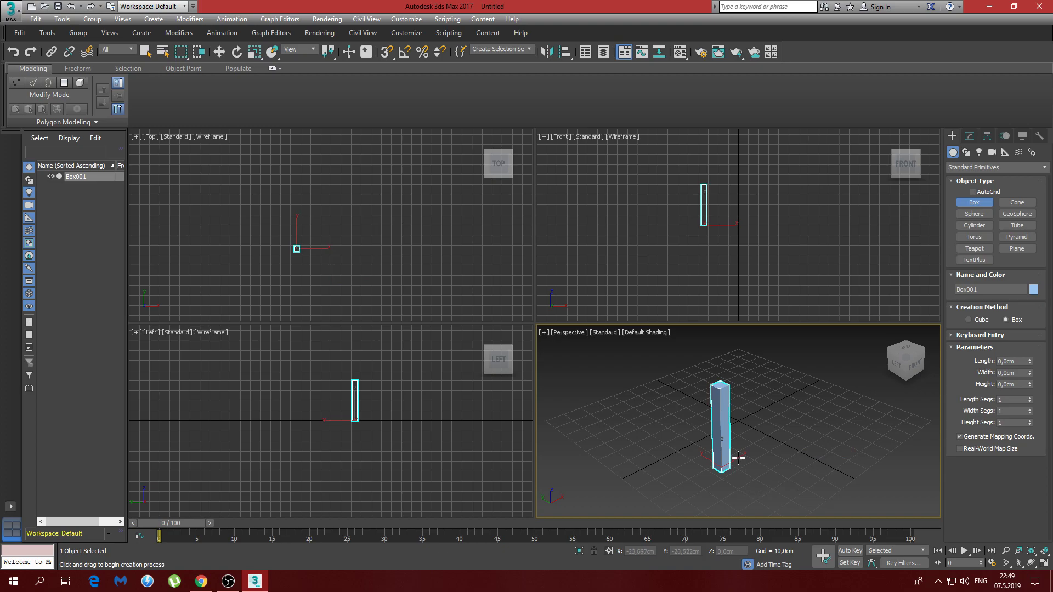
- Move the box to the origin by resetting its X and Y position to 0
{"action": "key", "text": "w"}
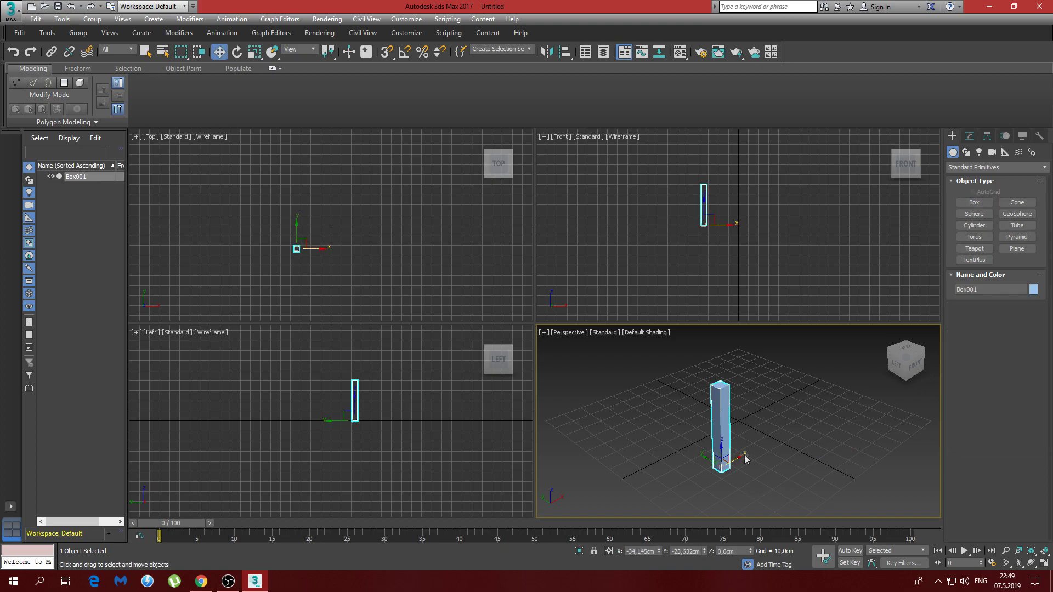
{"action": "right_click", "coordinate": [659, 552]}
{"action": "right_click", "coordinate": [704, 553]}
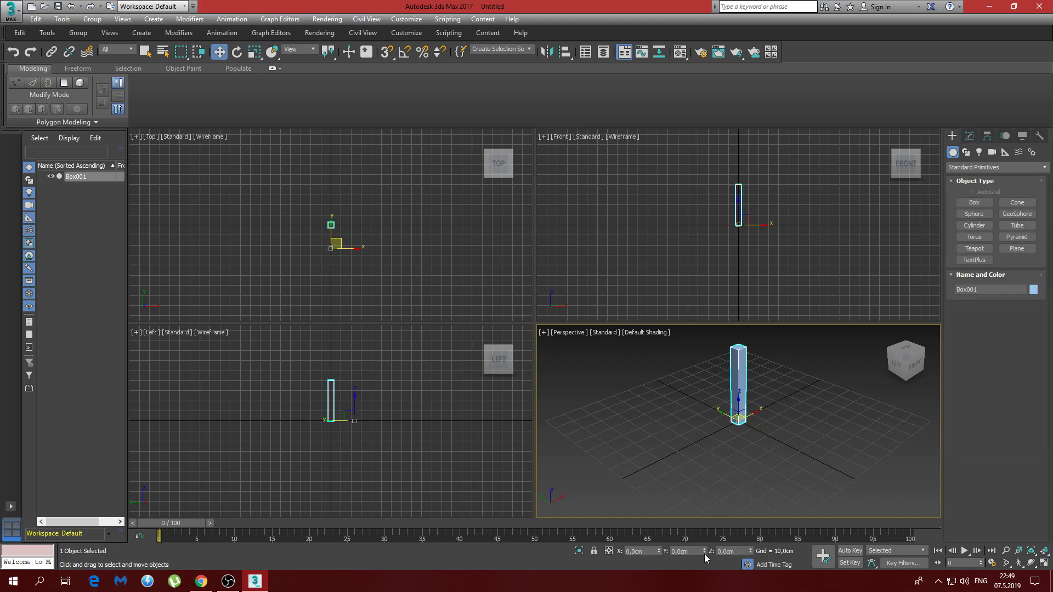
- Clone the box as a copy about 9.5 cm along the X axis
{"action": "middle_click_drag", "start_coordinate": [813, 426], "coordinate": [801, 426], "text": "alt"}
{"action": "mouse_move", "coordinate": [741, 417]}
{"action": "left_mouse_down", "text": "shift"}
{"action": "mouse_move", "coordinate": [766, 420]}
{"action": "mouse_move", "coordinate": [757, 440]}
{"action": "left_mouse_up", "text": "shift"}
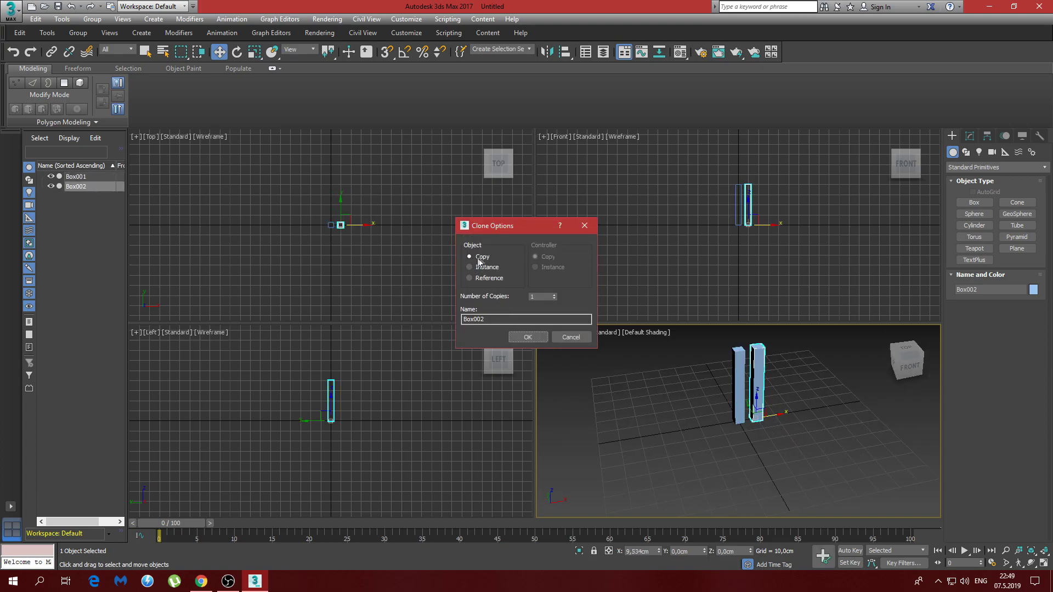
{"action": "left_click", "coordinate": [524, 339]}
- Set the original box's X position to -20 cm
{"action": "left_click", "coordinate": [738, 400]}
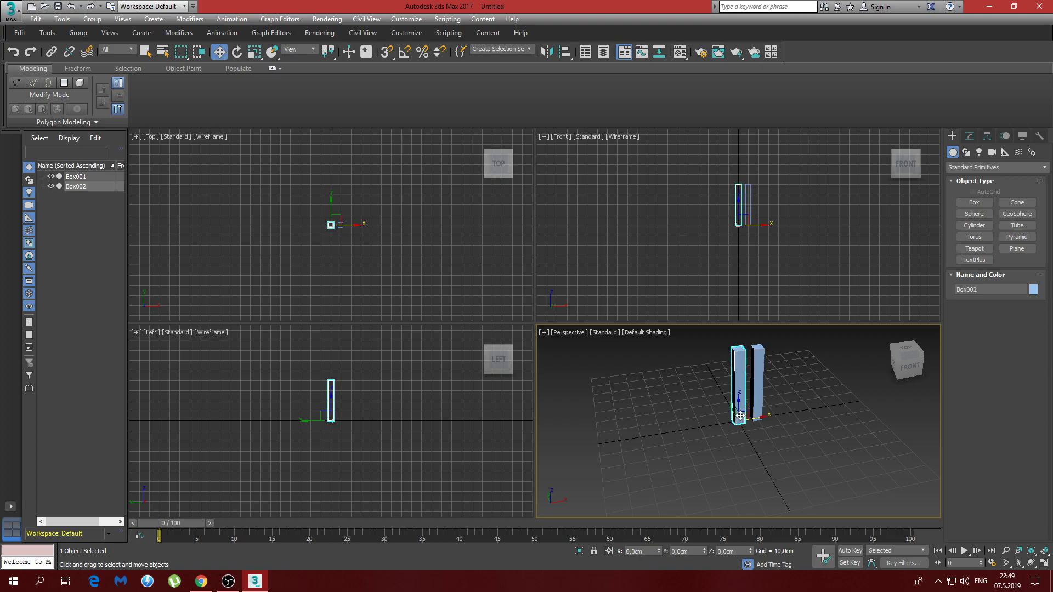
{"action": "left_click", "coordinate": [650, 551]}
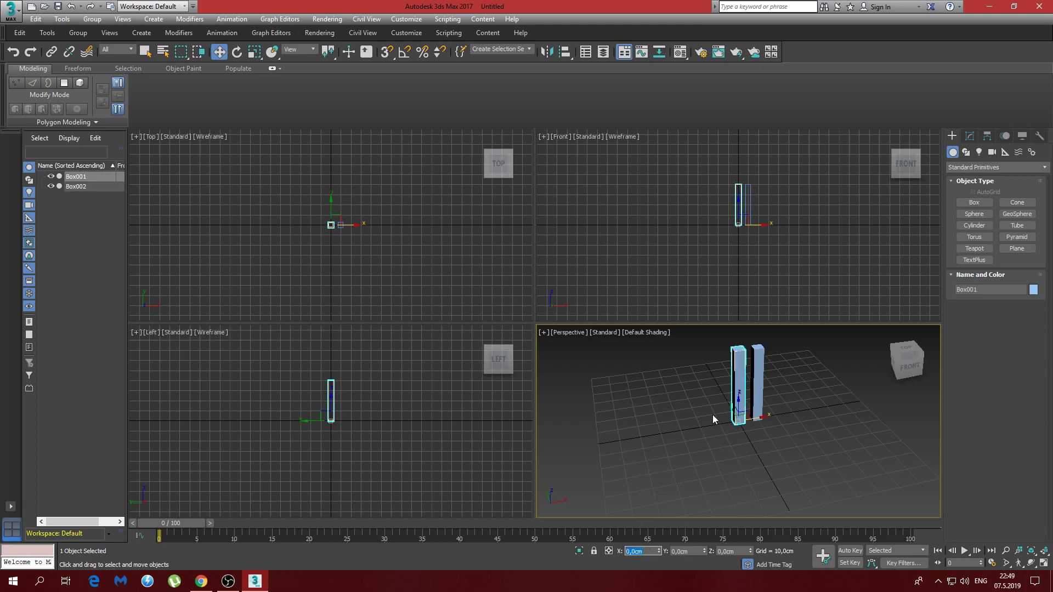
{"action": "type", "text": "-20"}
{"action": "key", "text": "Return"}
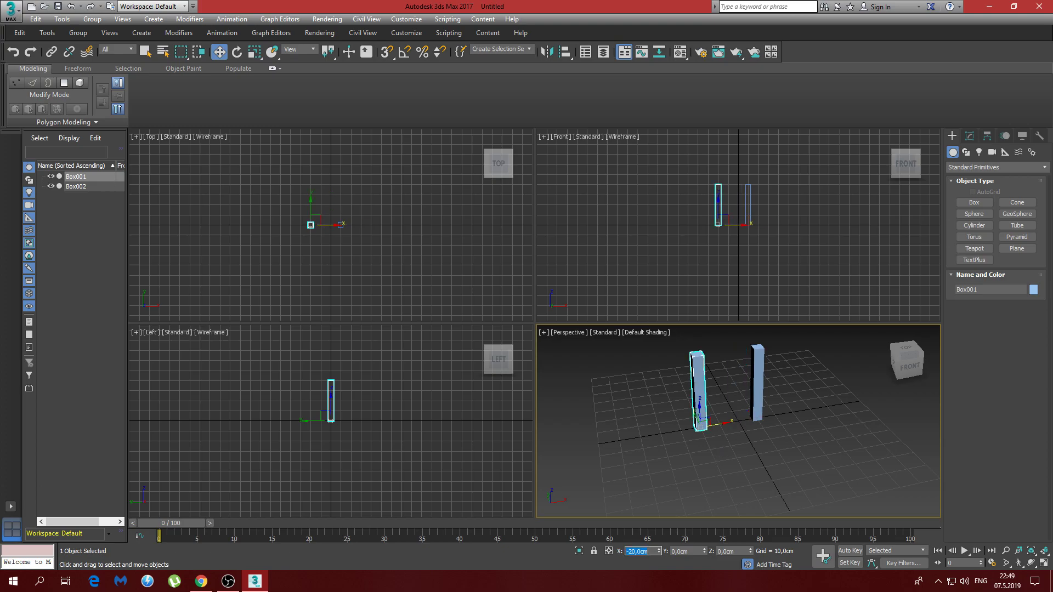
- Set the copied box's X position to 20 cm
{"action": "mouse_move", "coordinate": [758, 445]}
{"action": "middle_mouse_down", "text": "alt"}
{"action": "mouse_move", "coordinate": [712, 441]}
{"action": "mouse_move", "coordinate": [709, 458]}
{"action": "mouse_move", "coordinate": [737, 447]}
{"action": "middle_mouse_up", "text": "alt"}
{"action": "left_click", "coordinate": [750, 406]}
{"action": "double_click", "coordinate": [652, 551]}
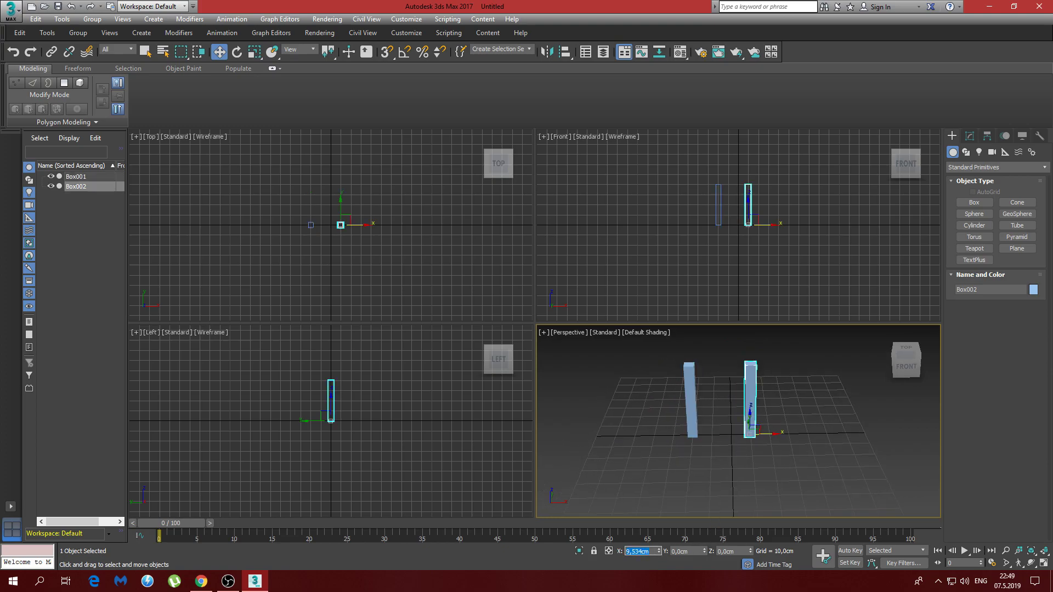
{"action": "type", "text": "20"}
{"action": "key", "text": "Return"}
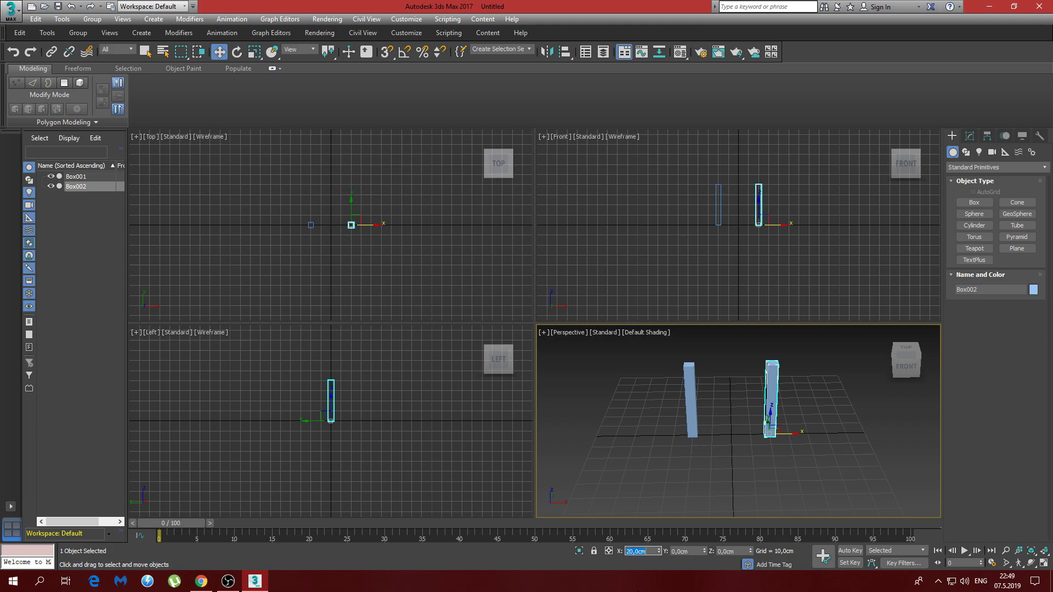
- Clone the box at X 20 cm as a copy about 33 cm along the Y axis
{"action": "left_click", "coordinate": [851, 463]}
{"action": "middle_click_drag", "start_coordinate": [854, 468], "coordinate": [740, 455], "text": "alt"}
{"action": "left_click", "coordinate": [740, 455]}
{"action": "left_click_drag", "start_coordinate": [742, 456], "coordinate": [814, 470], "text": "shift"}
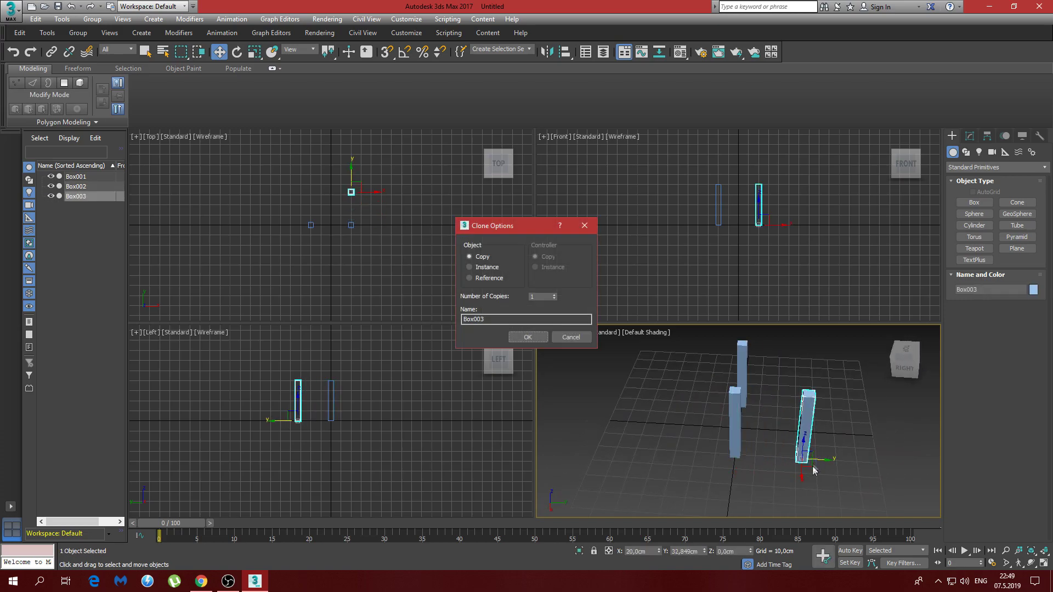
{"action": "left_click", "coordinate": [528, 337]}
- Set the third box's Y position to 42 cm
{"action": "mouse_move", "coordinate": [730, 455]}
{"action": "middle_mouse_down", "text": "alt"}
{"action": "mouse_move", "coordinate": [734, 505]}
{"action": "mouse_move", "coordinate": [711, 488]}
{"action": "middle_mouse_up", "text": "alt"}
{"action": "left_click", "coordinate": [688, 552]}
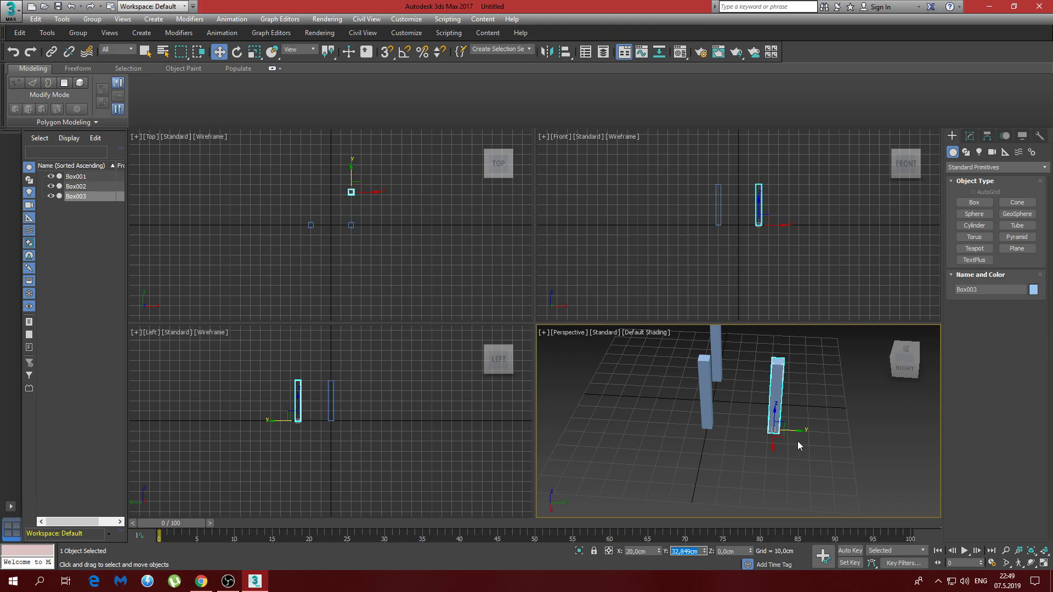
{"action": "type", "text": "42"}
{"action": "key", "text": "Return"}
- Convert the third box to an Editable Poly
{"action": "mouse_move", "coordinate": [816, 404]}
{"action": "middle_mouse_down", "text": "alt"}
{"action": "mouse_move", "coordinate": [824, 357]}
{"action": "mouse_move", "coordinate": [781, 372]}
{"action": "mouse_move", "coordinate": [778, 386]}
{"action": "mouse_move", "coordinate": [815, 400]}
{"action": "middle_mouse_up", "text": "alt"}
{"action": "scroll", "coordinate": [816, 394], "scroll_direction": "down", "scroll_amount": 2}
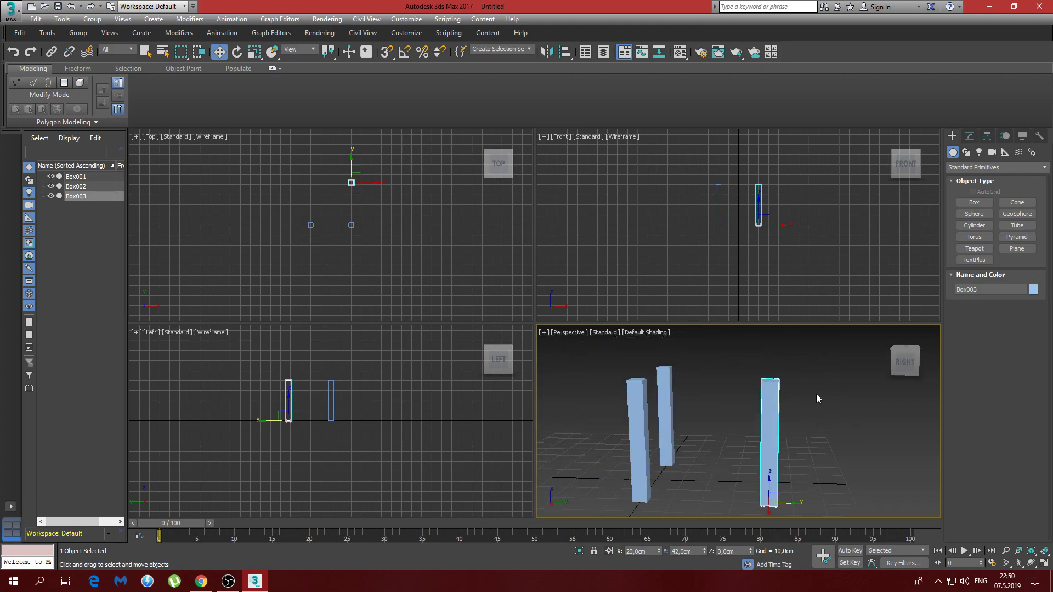
{"action": "right_click", "coordinate": [770, 436]}
{"action": "mouse_move", "coordinate": [788, 542]}
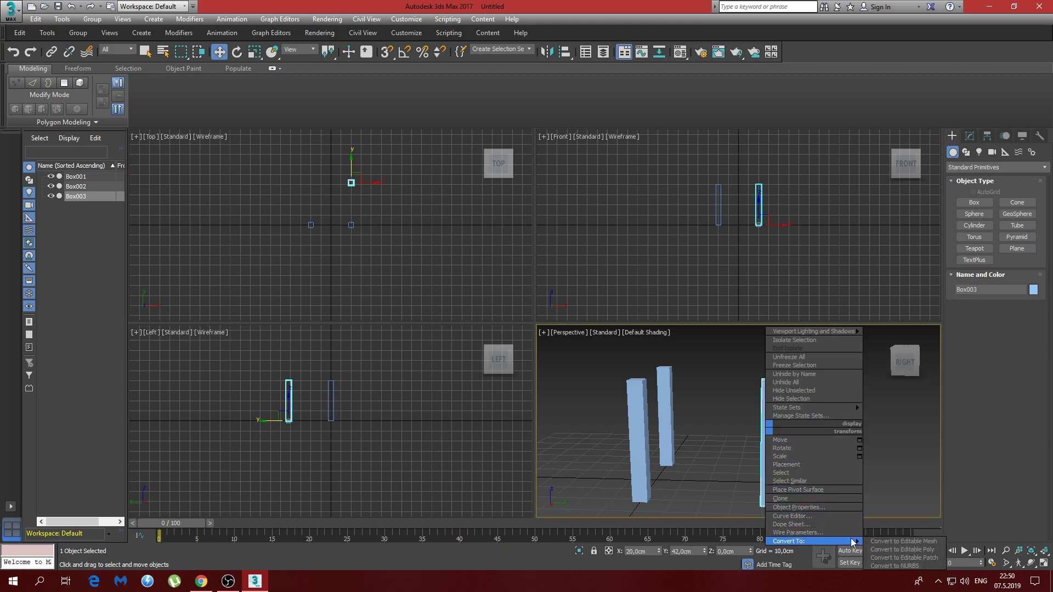
{"action": "left_click", "coordinate": [903, 549]}
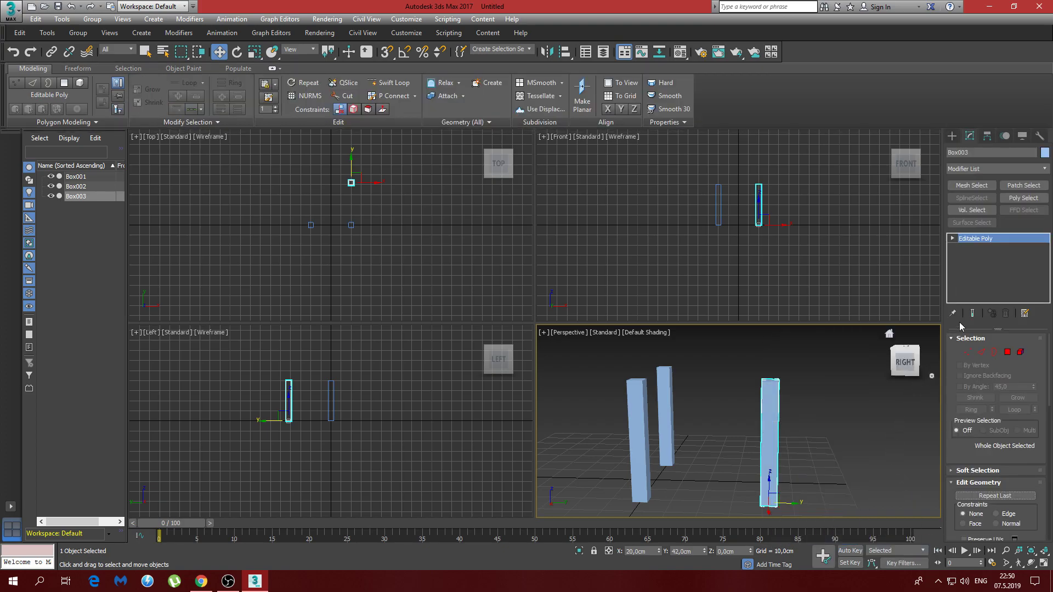
- Switch the third box to polygon editing and display edged faces in the perspective view
{"action": "middle_click_drag", "start_coordinate": [851, 380], "coordinate": [847, 395], "text": "alt"}
{"action": "left_click", "coordinate": [1008, 353]}
{"action": "left_click", "coordinate": [645, 332]}
{"action": "left_click", "coordinate": [685, 448]}
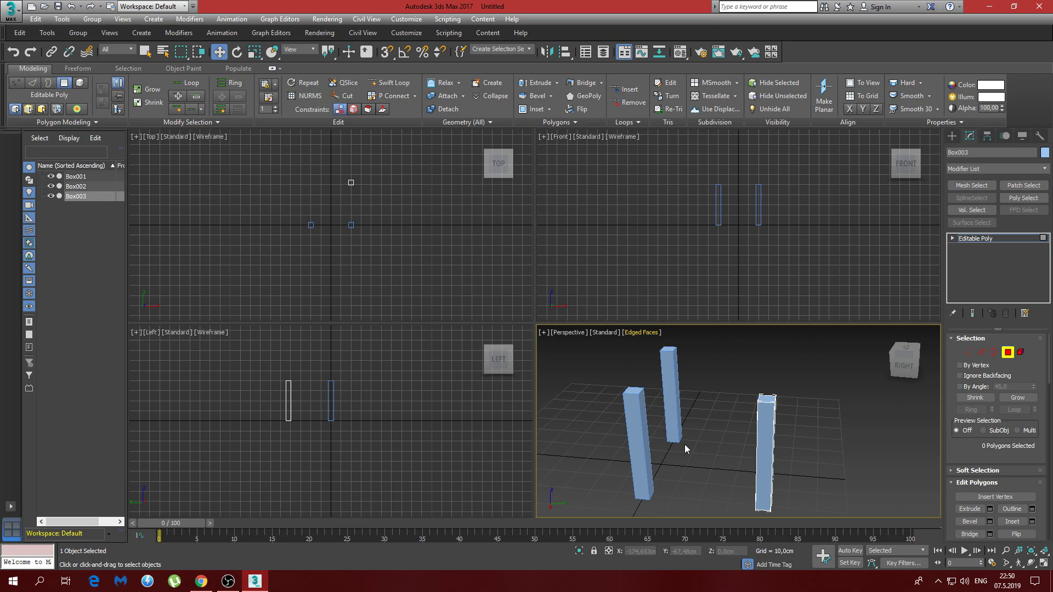
- Delete the top polygon of the third box
{"action": "scroll", "coordinate": [765, 423], "scroll_direction": "up", "scroll_amount": 3}
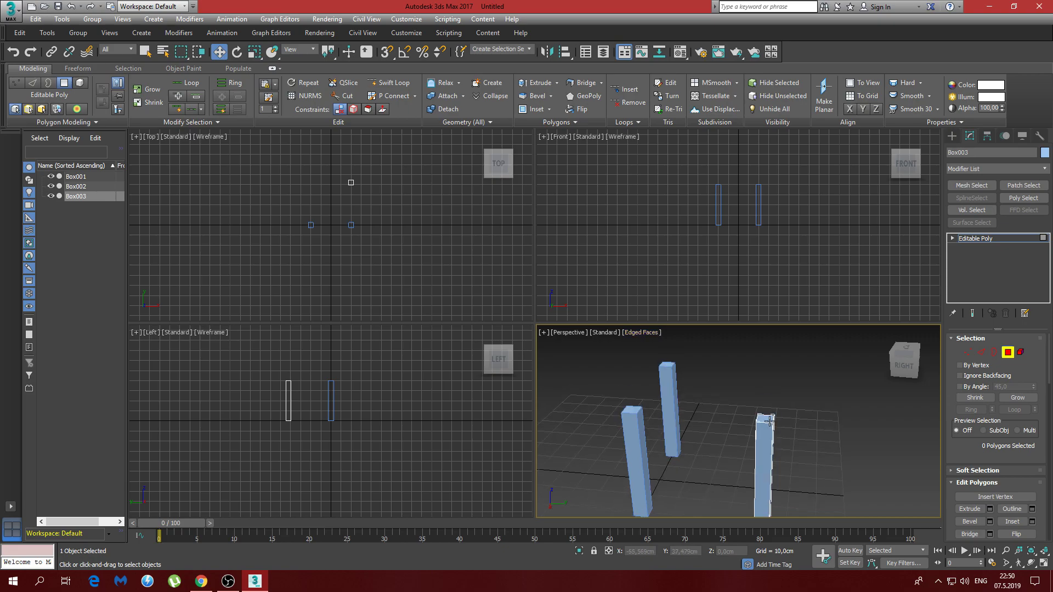
{"action": "scroll", "coordinate": [761, 418], "scroll_direction": "up", "scroll_amount": 2}
{"action": "scroll", "coordinate": [760, 412], "scroll_direction": "down", "scroll_amount": 1}
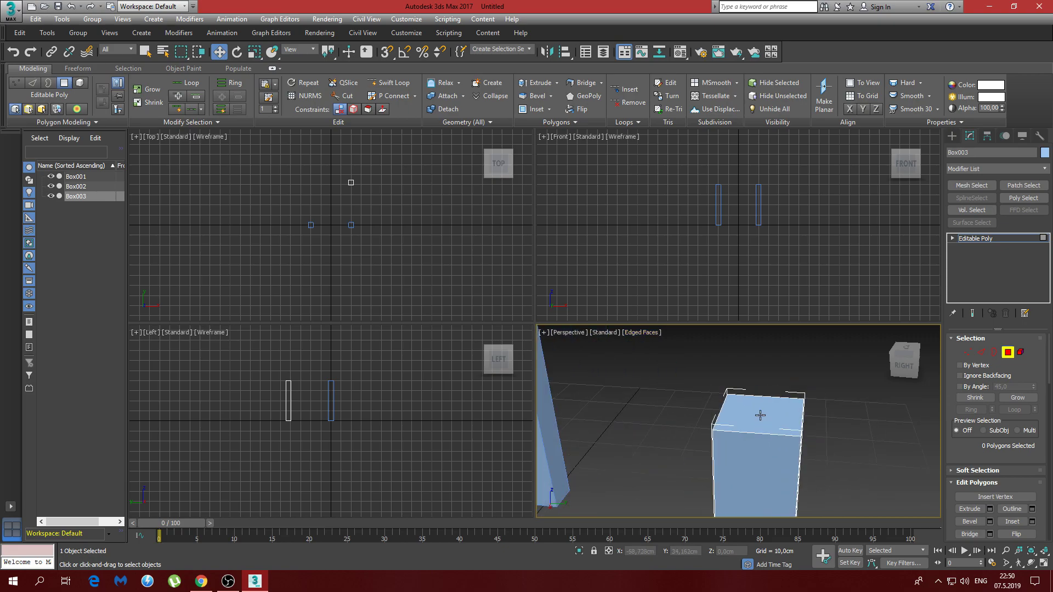
{"action": "left_click", "coordinate": [760, 414]}
{"action": "scroll", "coordinate": [760, 413], "scroll_direction": "down", "scroll_amount": 4}
{"action": "scroll", "coordinate": [761, 442], "scroll_direction": "up", "scroll_amount": 3}
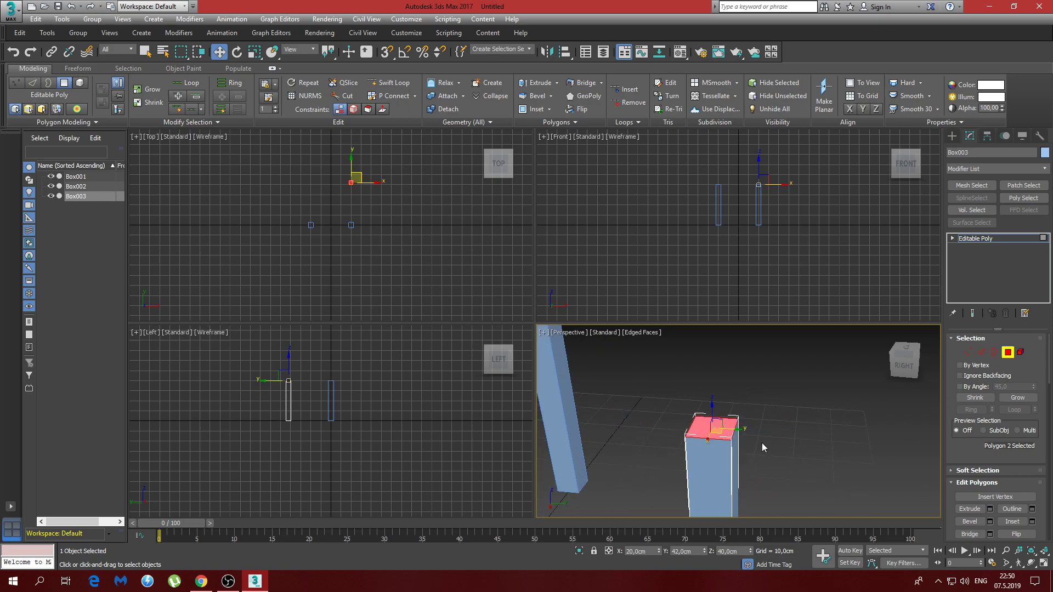
{"action": "key", "text": "Delete"}
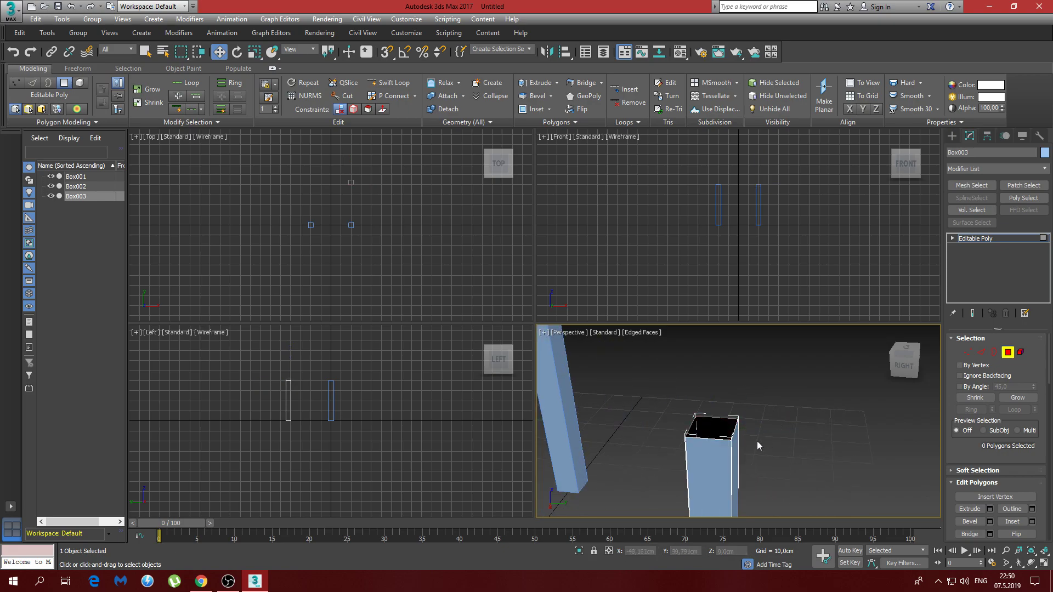
- Select the loop of four edges around the third box's open top in edge mode
{"action": "left_click", "coordinate": [984, 353]}
{"action": "scroll", "coordinate": [795, 433], "scroll_direction": "down", "scroll_amount": 1}
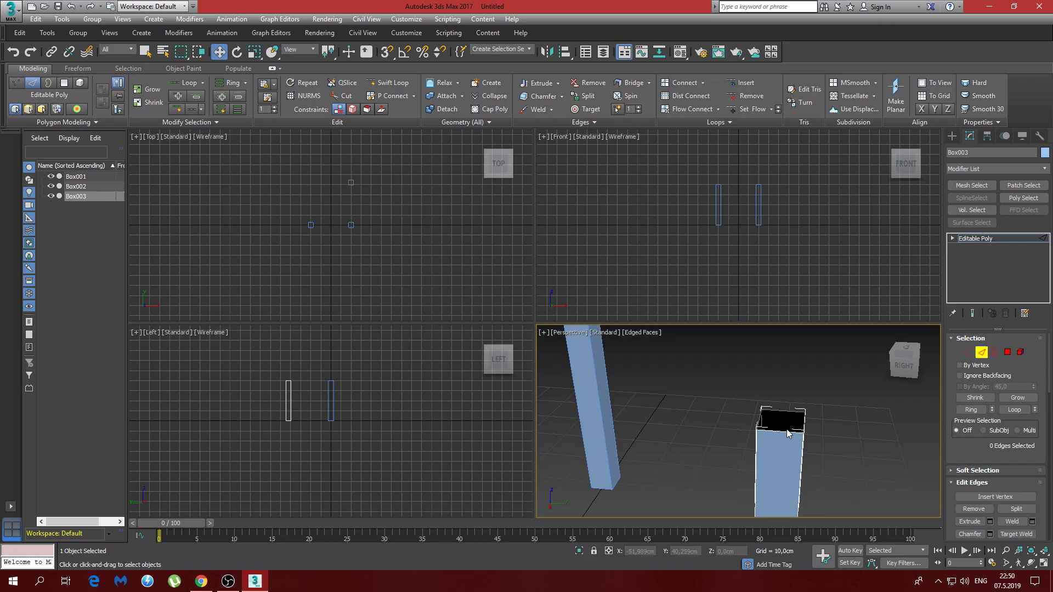
{"action": "double_click", "coordinate": [783, 432]}
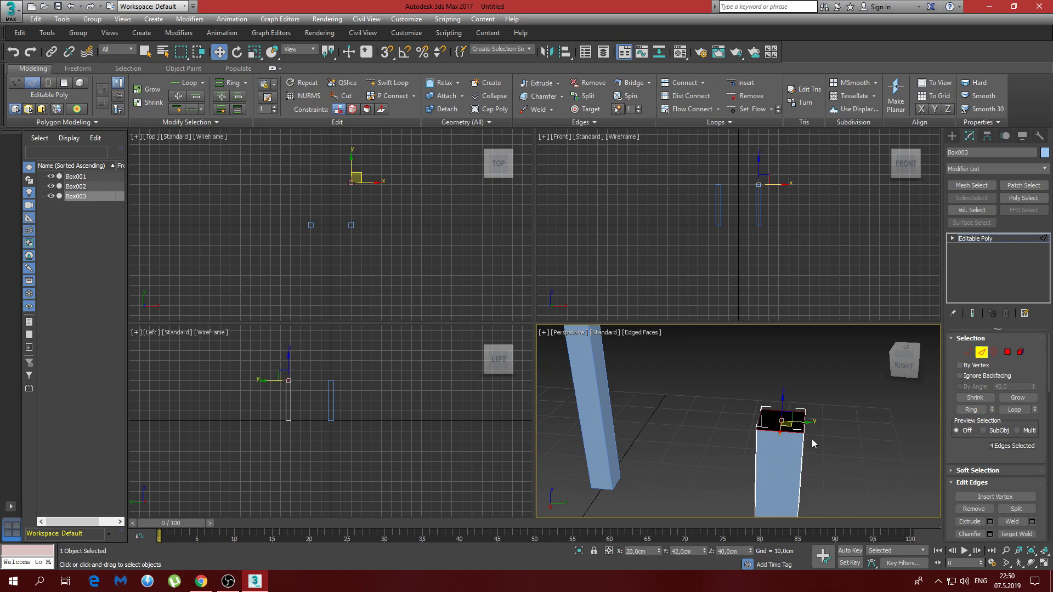
- In a maximized Right view, extrude the selected top edges up to about Z 90 cm and shift them outward to about Y 45 cm
{"action": "right_click", "coordinate": [445, 406]}
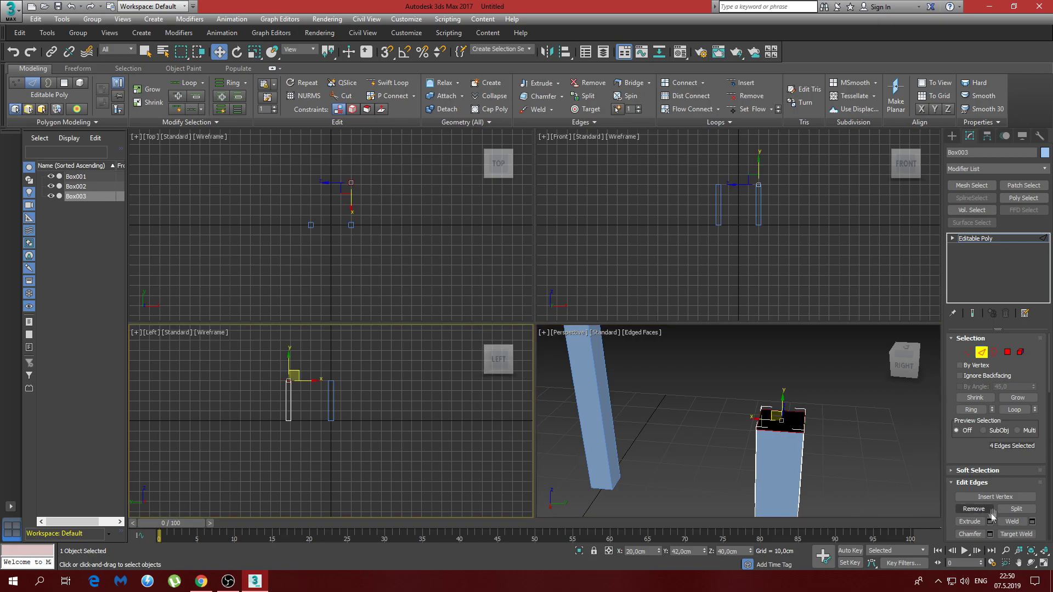
{"action": "left_click", "coordinate": [1044, 563]}
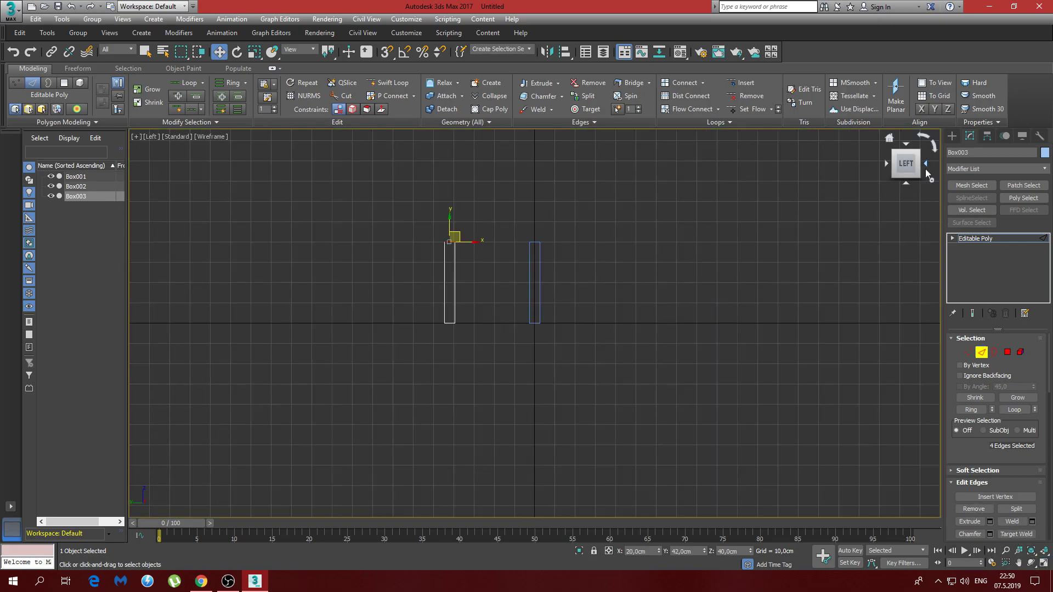
{"action": "left_click", "coordinate": [926, 166]}
{"action": "left_click", "coordinate": [926, 166]}
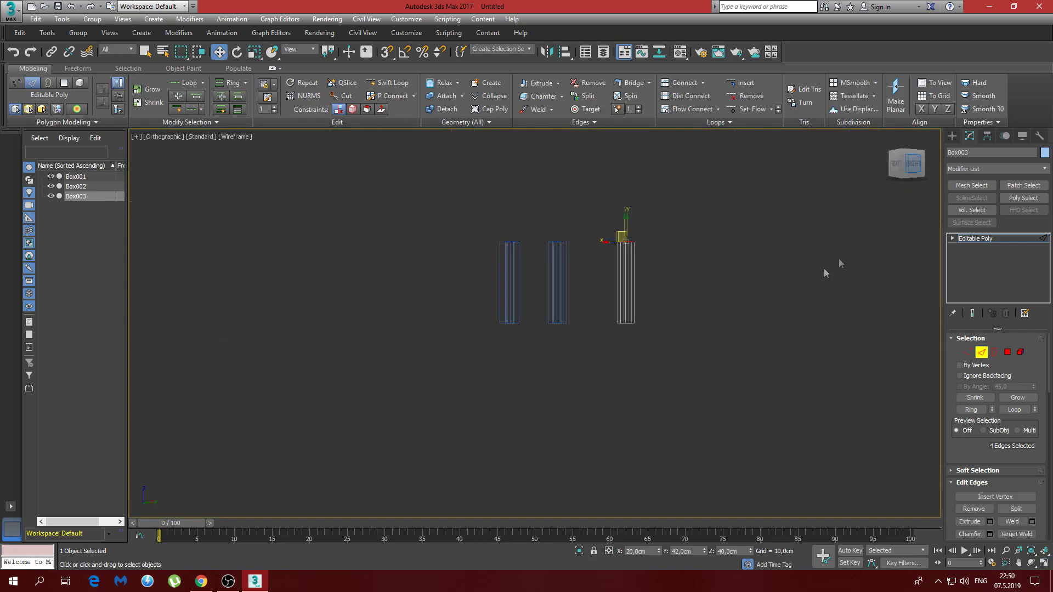
{"action": "middle_click_drag", "start_coordinate": [672, 265], "coordinate": [645, 362]}
{"action": "scroll", "coordinate": [607, 353], "scroll_direction": "up", "scroll_amount": 5}
{"action": "scroll", "coordinate": [607, 354], "scroll_direction": "down", "scroll_amount": 5}
{"action": "left_click_drag", "start_coordinate": [573, 339], "coordinate": [572, 195]}
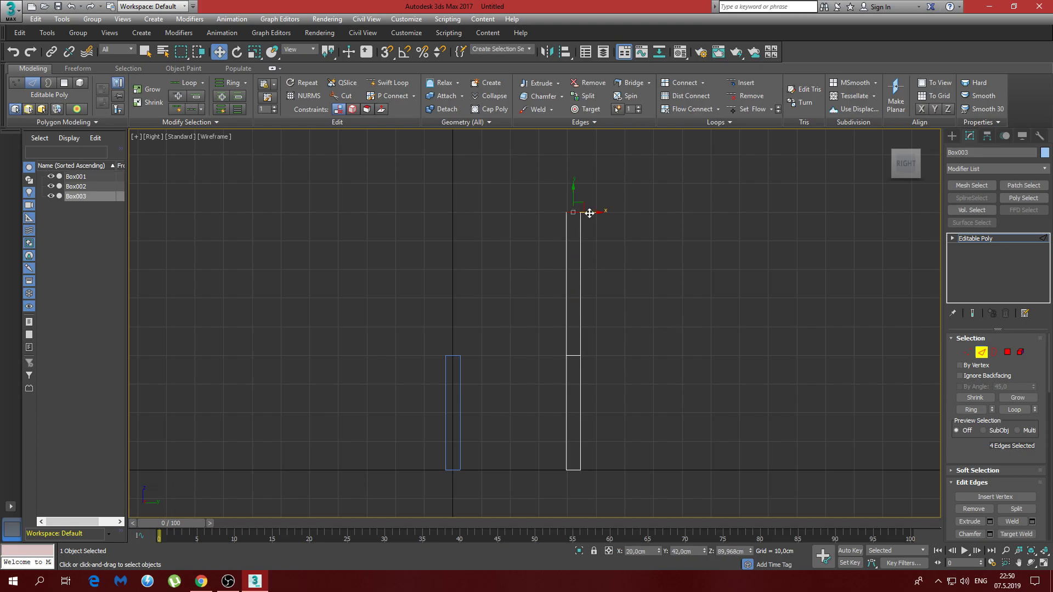
{"action": "left_click_drag", "start_coordinate": [589, 213], "coordinate": [598, 211]}
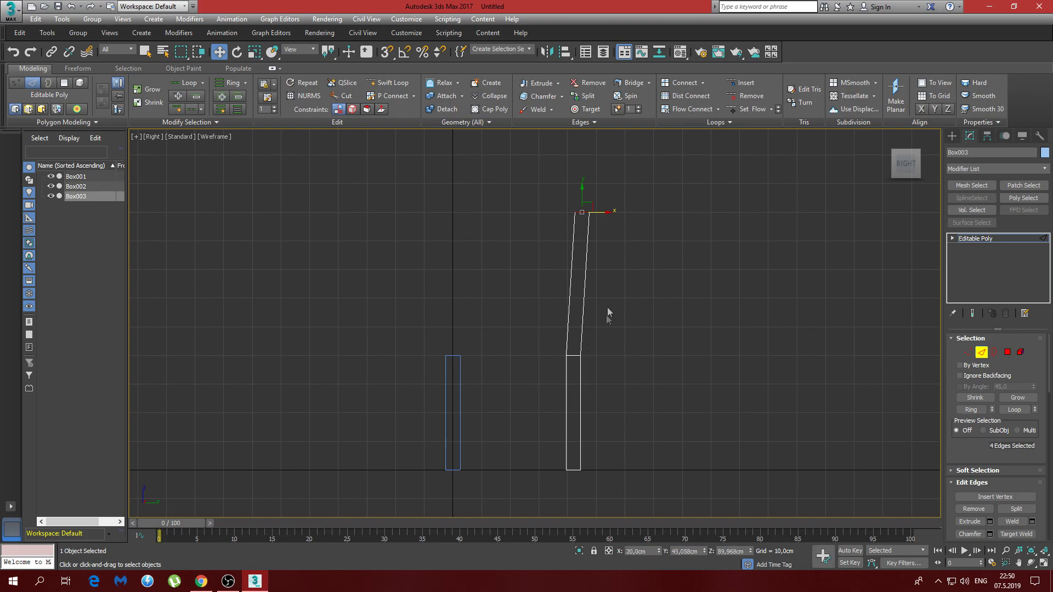
- Maximize the perspective view and examine the extended, tilted leg from the right side and from above
{"action": "left_click", "coordinate": [1043, 562]}
{"action": "scroll", "coordinate": [844, 422], "scroll_direction": "down", "scroll_amount": 6}
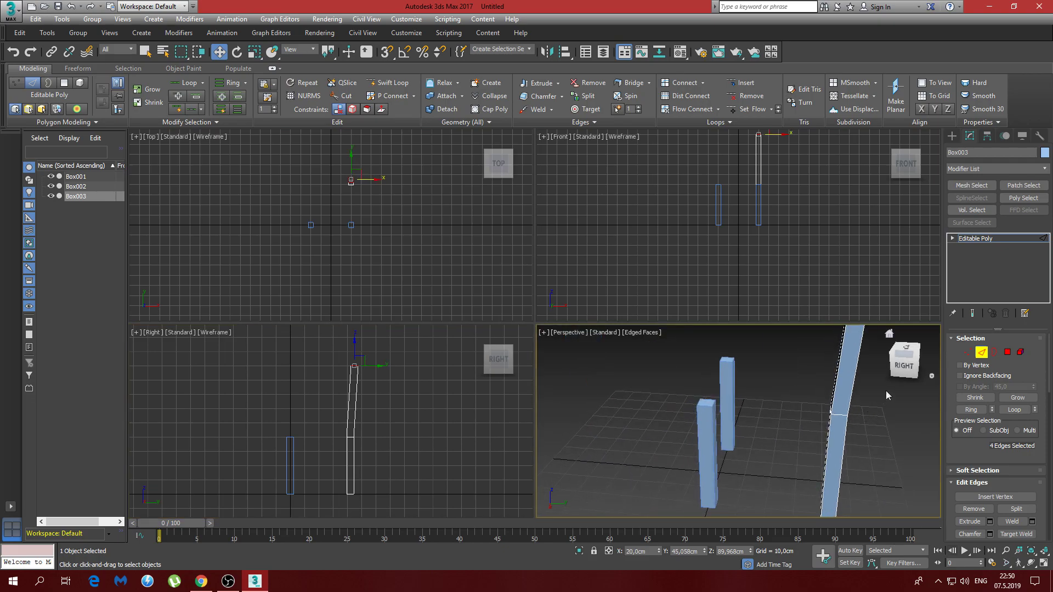
{"action": "left_click", "coordinate": [902, 365]}
{"action": "key", "text": "alt+w"}
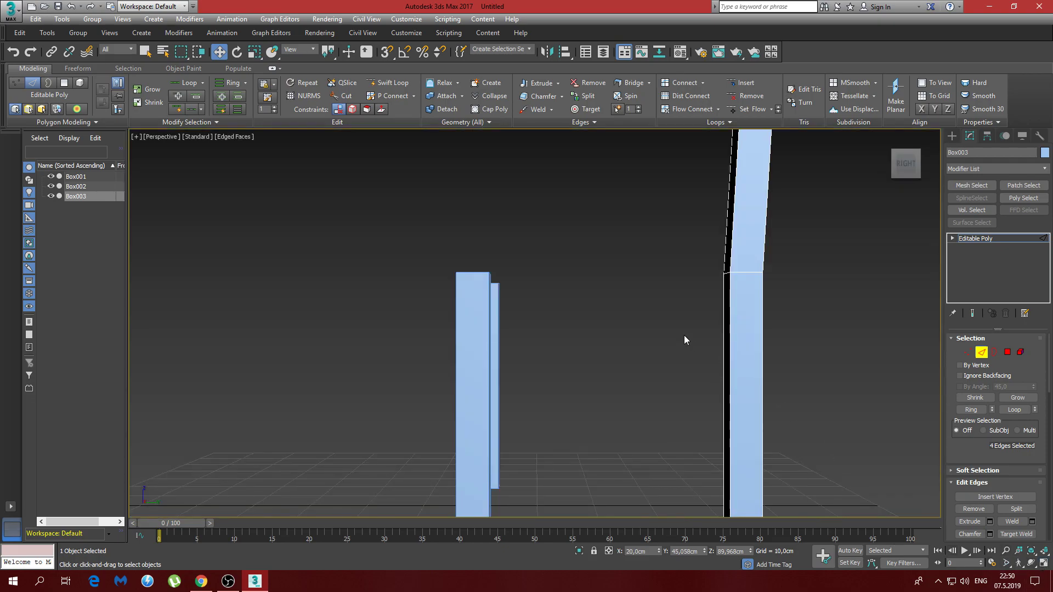
{"action": "scroll", "coordinate": [676, 326], "scroll_direction": "down", "scroll_amount": 8}
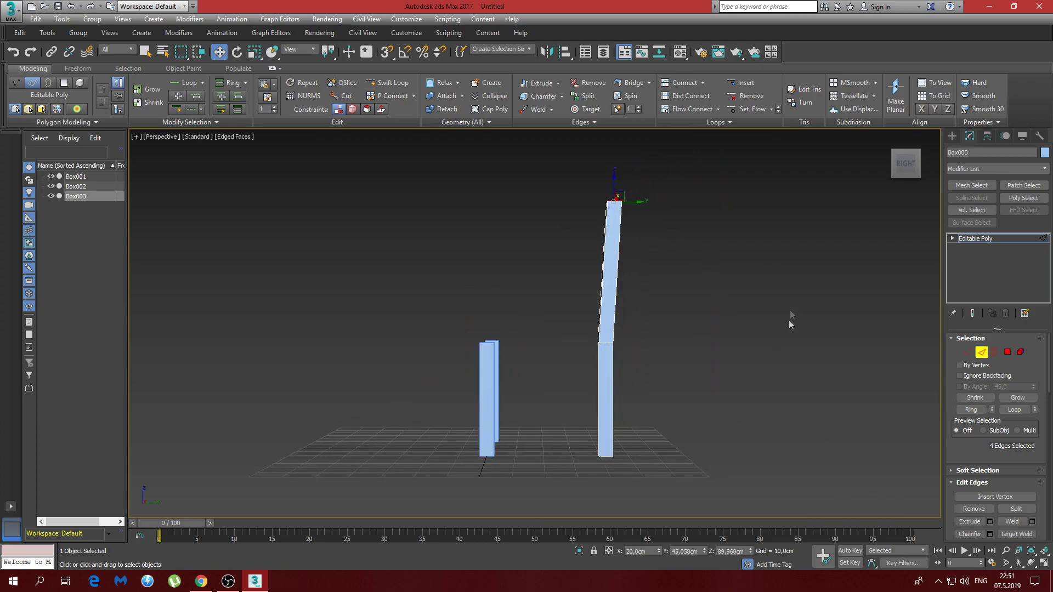
{"action": "middle_click_drag", "start_coordinate": [699, 237], "coordinate": [737, 328], "text": "alt"}
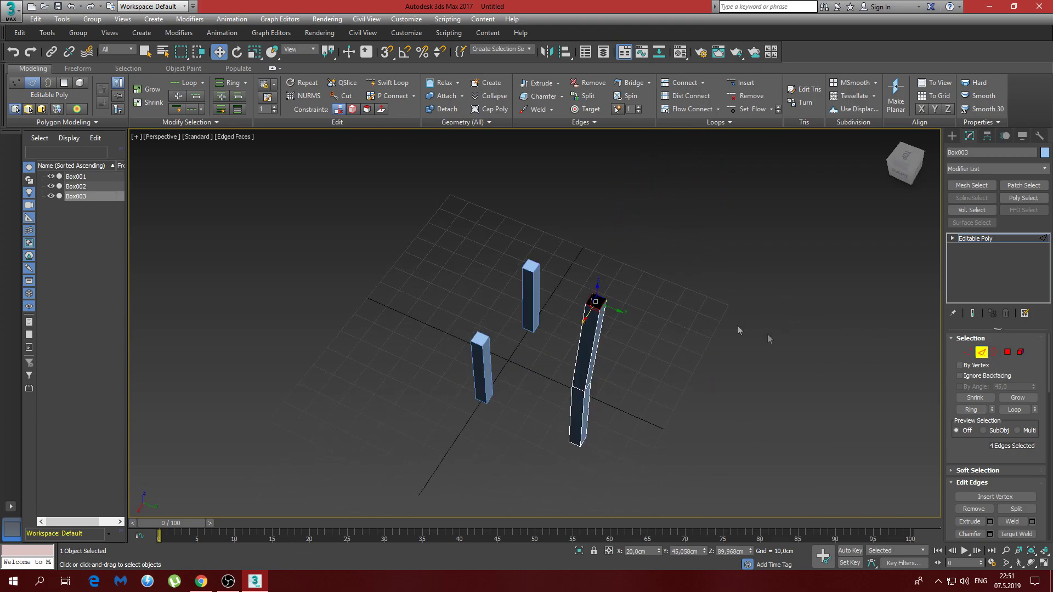
- Cap the open border at the top of the tall tilted leg and leave border sub-object mode
{"action": "left_click", "coordinate": [995, 353]}
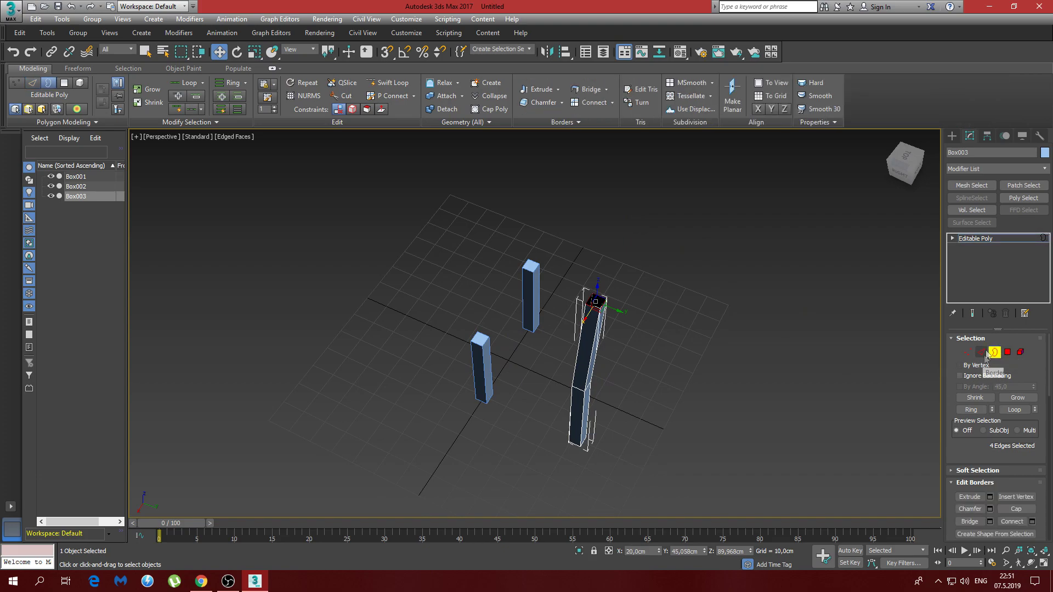
{"action": "left_click", "coordinate": [1016, 509]}
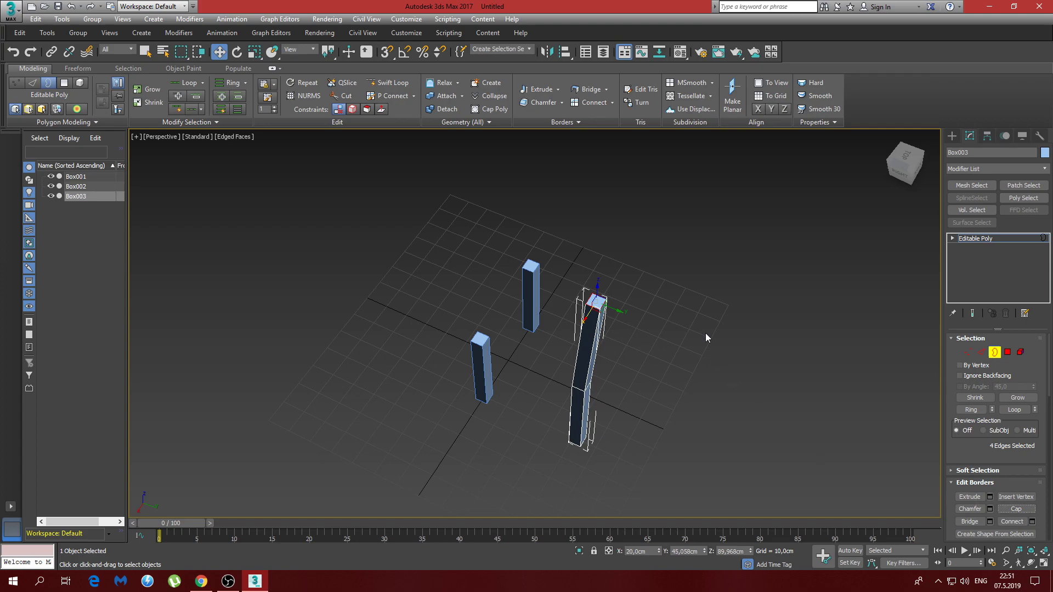
{"action": "mouse_move", "coordinate": [664, 350]}
{"action": "middle_mouse_down", "text": "alt"}
{"action": "mouse_move", "coordinate": [704, 333]}
{"action": "mouse_move", "coordinate": [734, 341]}
{"action": "mouse_move", "coordinate": [666, 327]}
{"action": "mouse_move", "coordinate": [709, 339]}
{"action": "mouse_move", "coordinate": [663, 349]}
{"action": "middle_mouse_up", "text": "alt"}
{"action": "left_click", "coordinate": [994, 352]}
- Clone the tall back leg as one copy and enter an X position that puts it behind the other front leg
{"action": "middle_click_drag", "start_coordinate": [724, 338], "coordinate": [674, 340], "text": "alt"}
{"action": "left_click_drag", "start_coordinate": [600, 421], "coordinate": [541, 372], "text": "shift"}
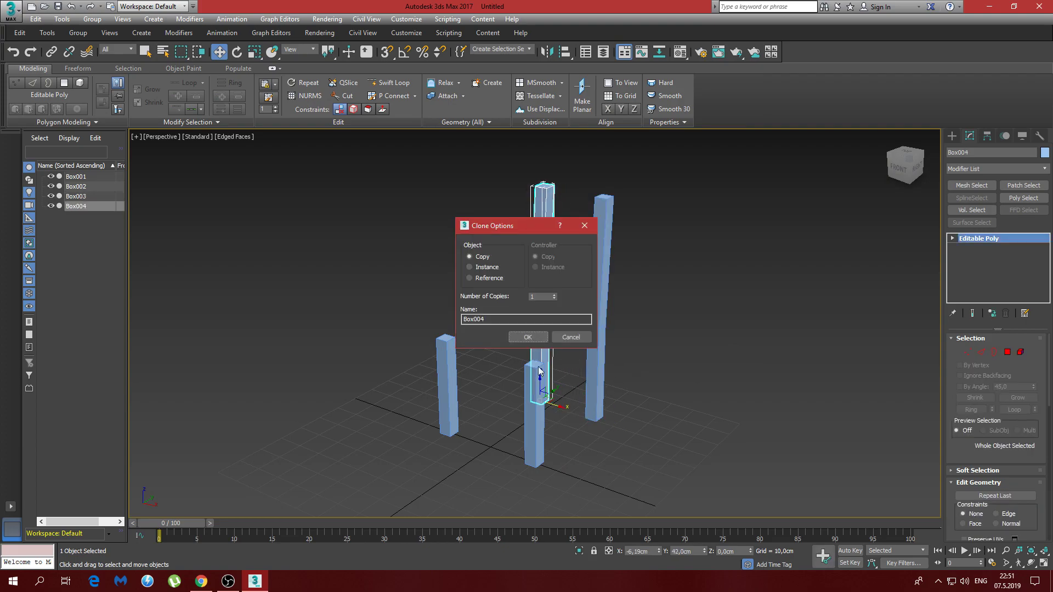
{"action": "left_click", "coordinate": [531, 336]}
{"action": "mouse_move", "coordinate": [648, 392]}
{"action": "middle_mouse_down", "text": "alt"}
{"action": "mouse_move", "coordinate": [679, 398]}
{"action": "mouse_move", "coordinate": [512, 383]}
{"action": "middle_mouse_up", "text": "alt"}
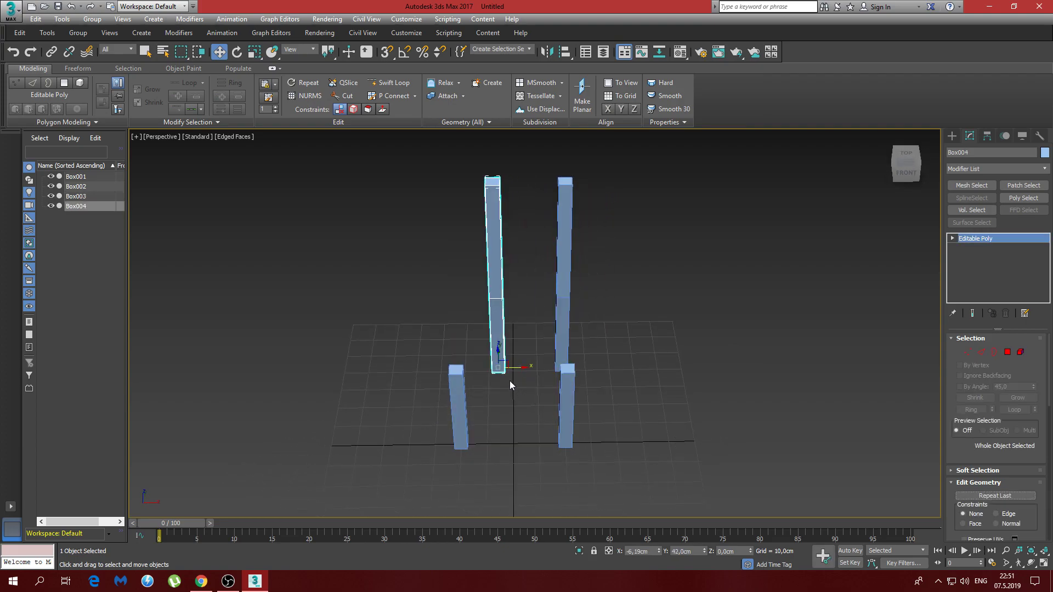
{"action": "double_click", "coordinate": [644, 551]}
{"action": "key", "text": "Return"}
{"action": "middle_click_drag", "start_coordinate": [698, 351], "coordinate": [635, 412], "text": "alt"}
{"action": "left_click", "coordinate": [647, 413]}
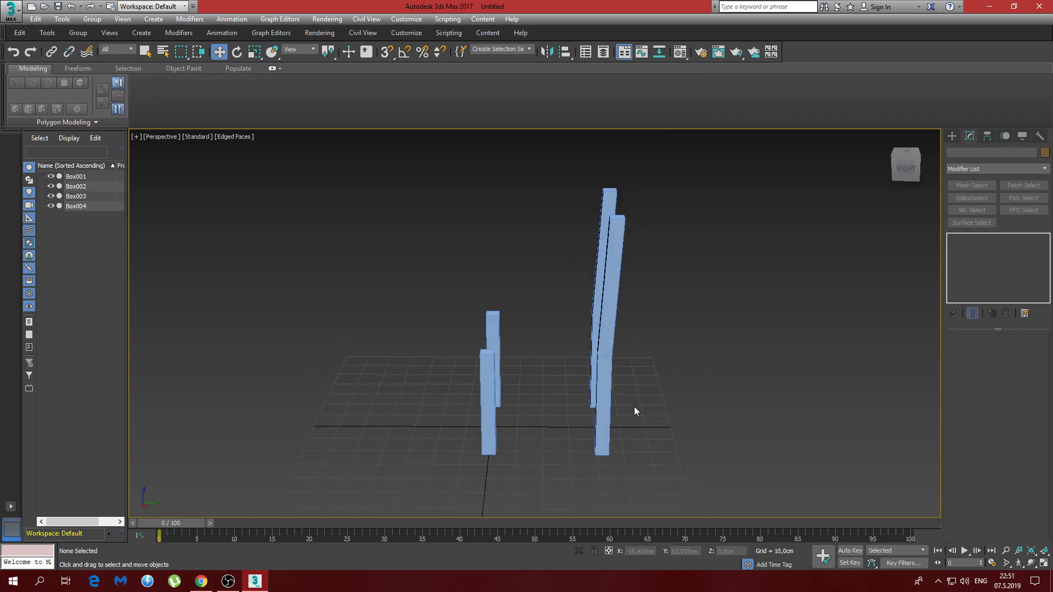
- Draw a box about 39 × 16 × 10 cm on the grid beside one front and back leg pair
{"action": "left_click", "coordinate": [951, 135]}
{"action": "left_click", "coordinate": [974, 203]}
{"action": "left_click_drag", "start_coordinate": [493, 460], "coordinate": [603, 481]}
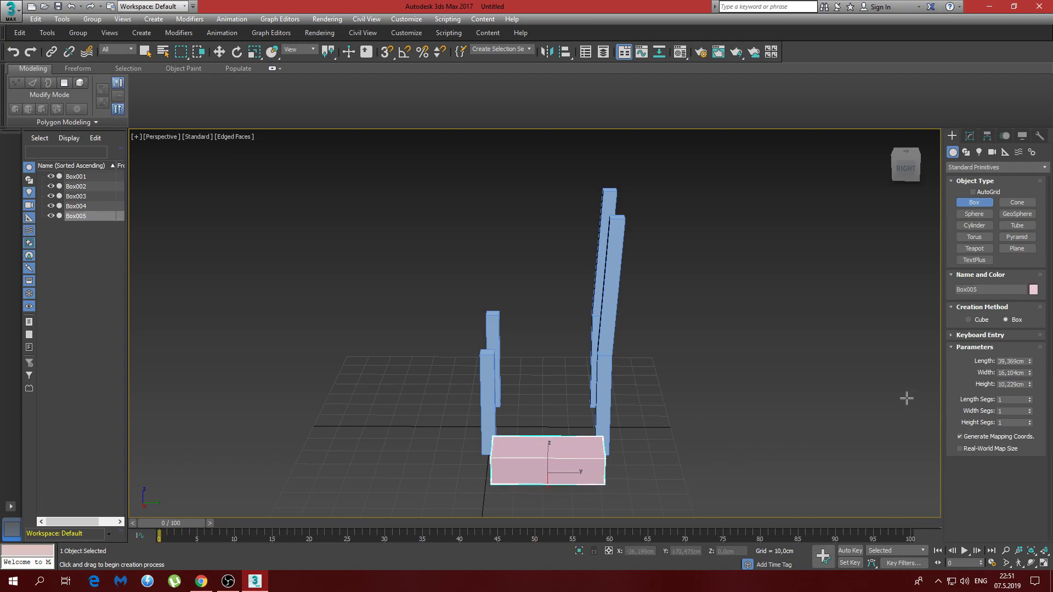
- Set the new box's length to 35 cm, width to 5 cm and height to 5 cm
{"action": "left_click", "coordinate": [1022, 363]}
{"action": "type", "text": "35"}
{"action": "key", "text": "Return"}
{"action": "left_click", "coordinate": [1016, 372]}
{"action": "type", "text": "5"}
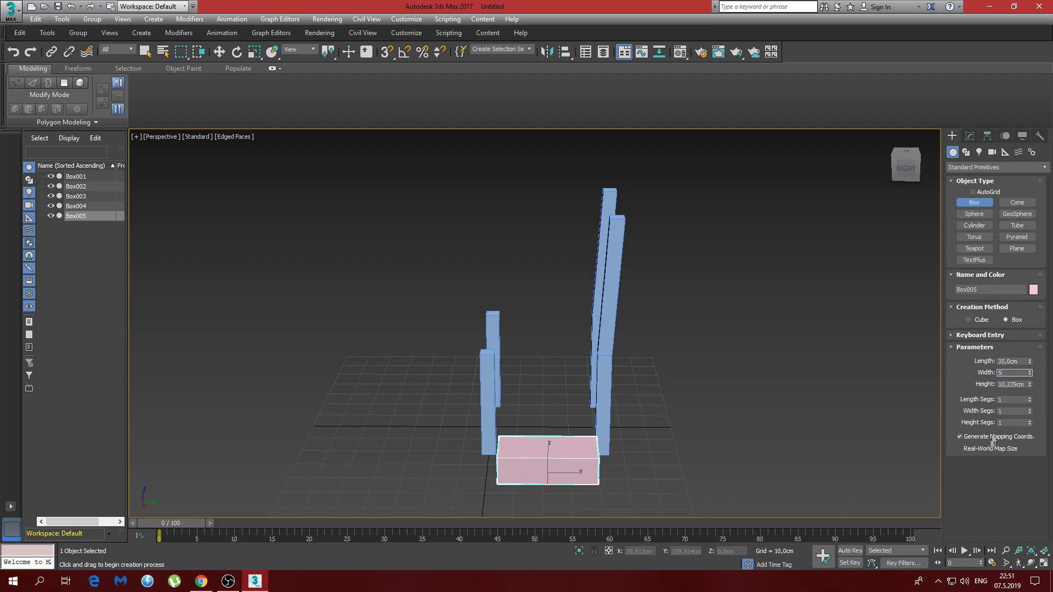
{"action": "key", "text": "Tab"}
{"action": "type", "text": "5"}
{"action": "key", "text": "Return"}
{"action": "middle_click_drag", "start_coordinate": [657, 494], "coordinate": [535, 496], "text": "alt"}
{"action": "left_click", "coordinate": [513, 454]}
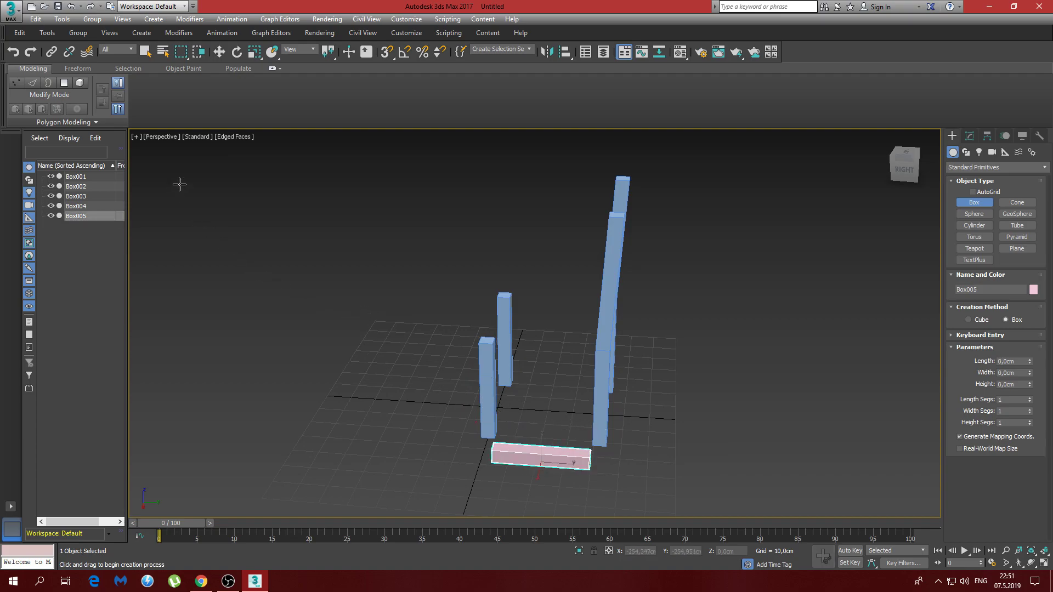
- Check the neighbouring front and back legs, and reset the pink box's X and Y positions to 0
{"action": "left_click", "coordinate": [218, 51]}
{"action": "left_click", "coordinate": [487, 396]}
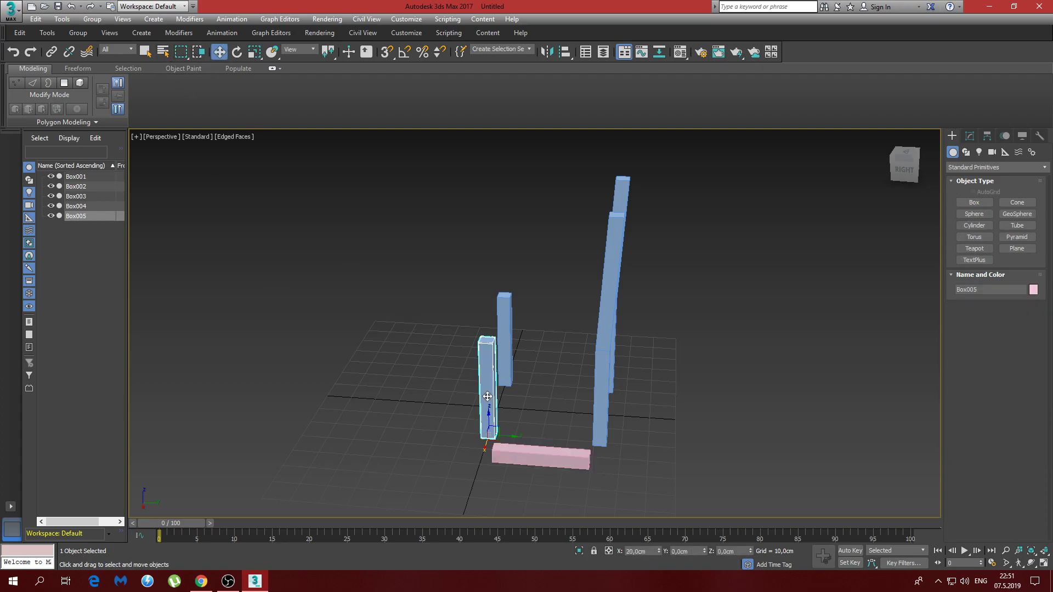
{"action": "left_click", "coordinate": [603, 383]}
{"action": "left_click", "coordinate": [605, 427], "text": "ctrl"}
{"action": "middle_click_drag", "start_coordinate": [633, 446], "coordinate": [580, 440], "text": "alt"}
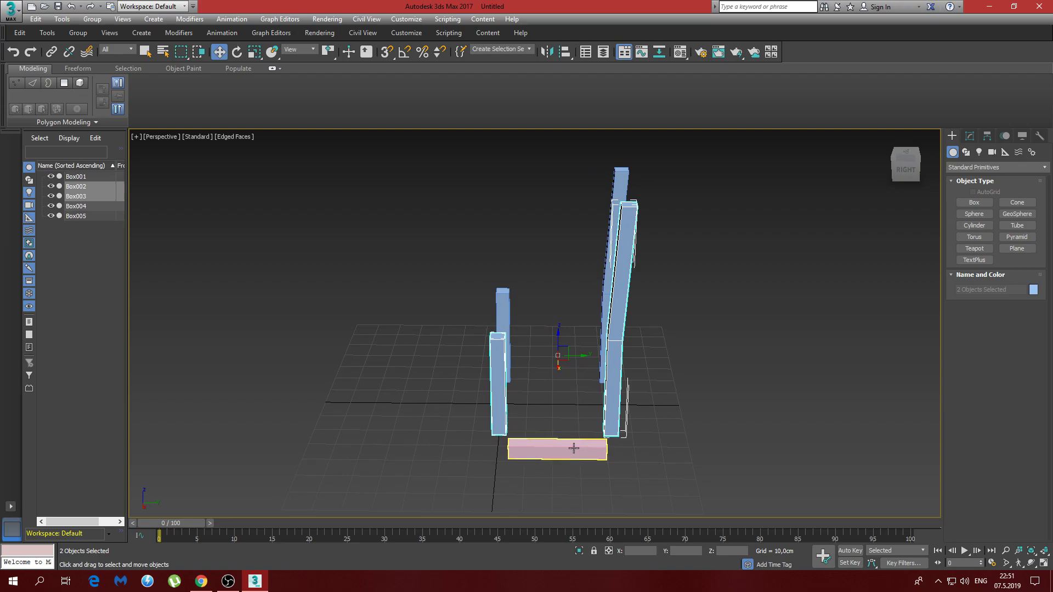
{"action": "left_click", "coordinate": [573, 448]}
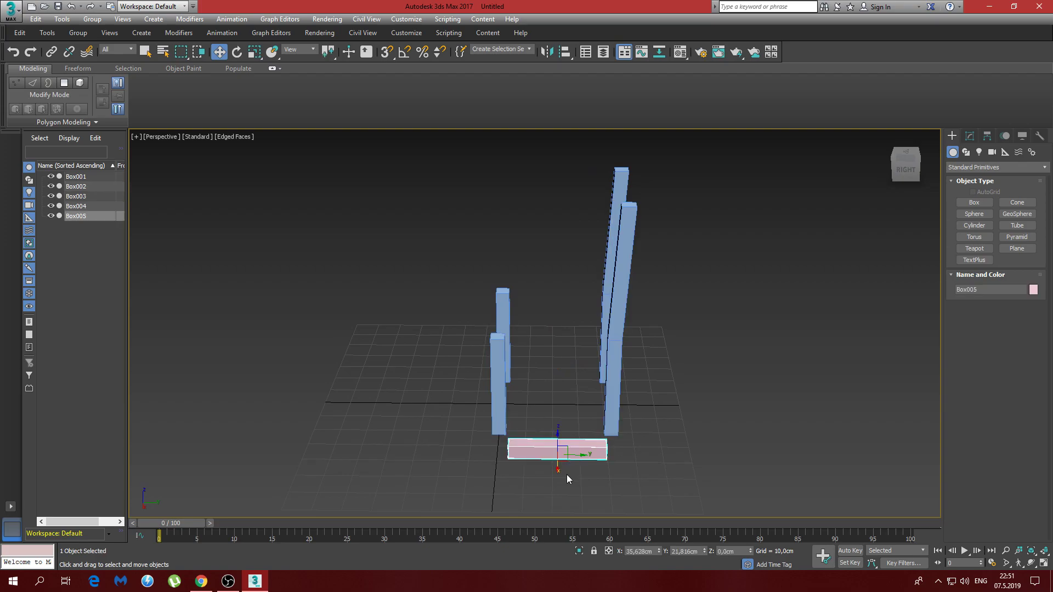
{"action": "right_click", "coordinate": [658, 551]}
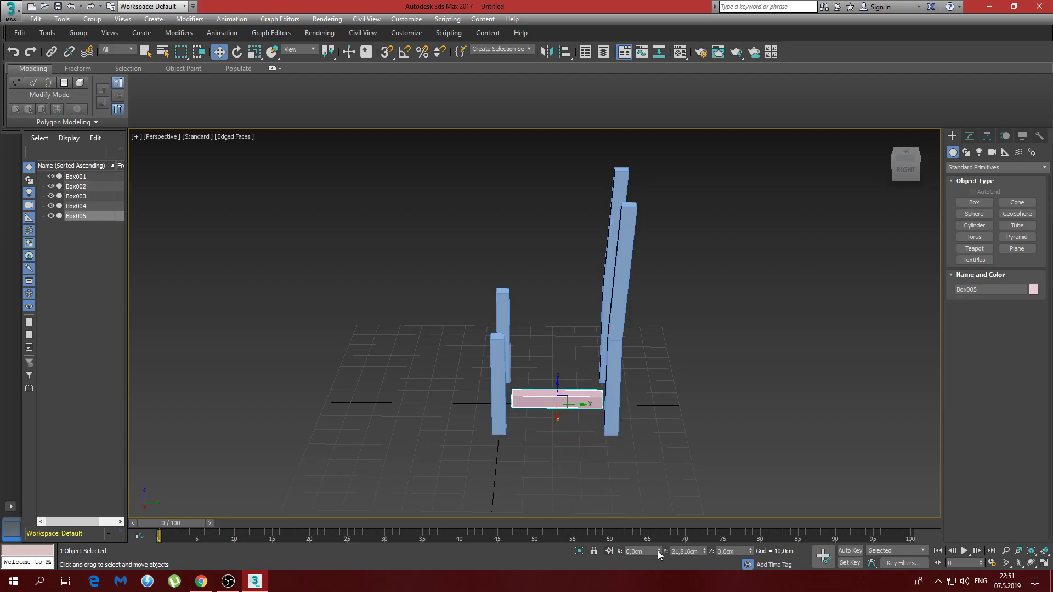
{"action": "right_click", "coordinate": [706, 551]}
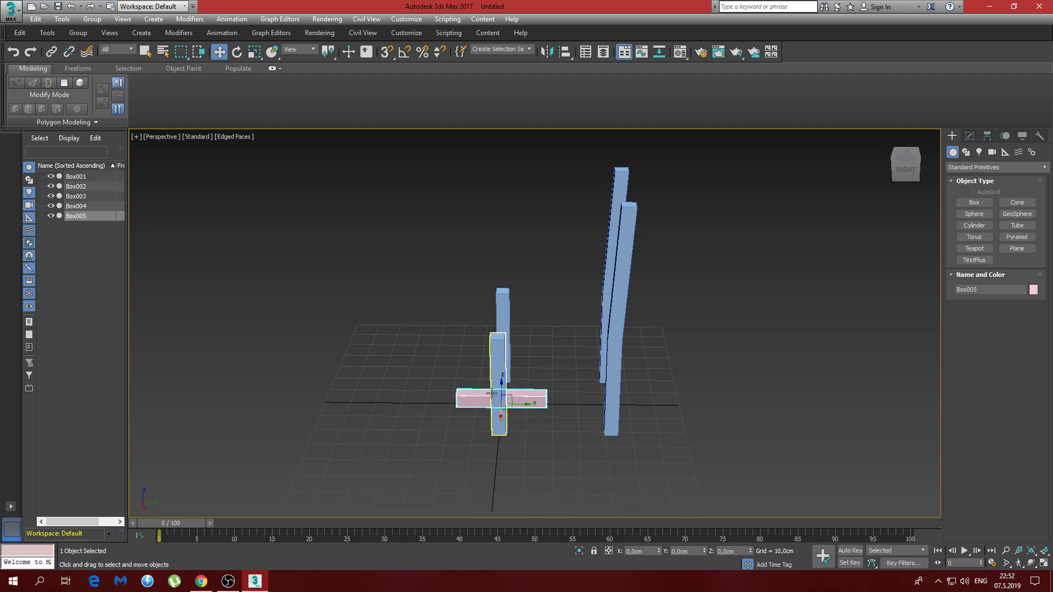
- Move the pink box between the front and back leg by setting X to 20 cm and Y to 21 cm
{"action": "middle_click_drag", "start_coordinate": [518, 413], "coordinate": [433, 471], "text": "alt"}
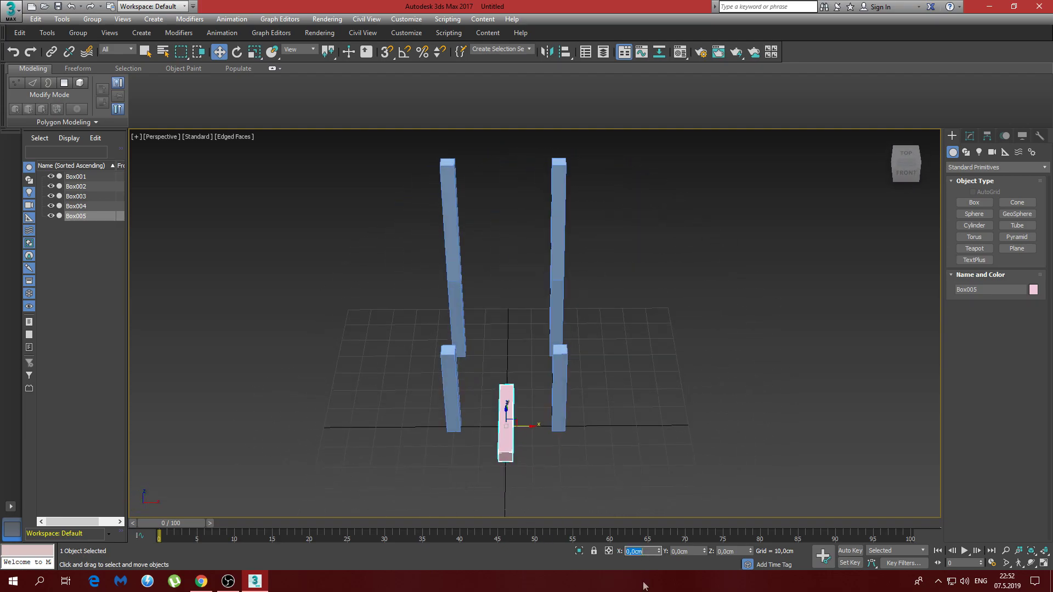
{"action": "key", "text": "Return"}
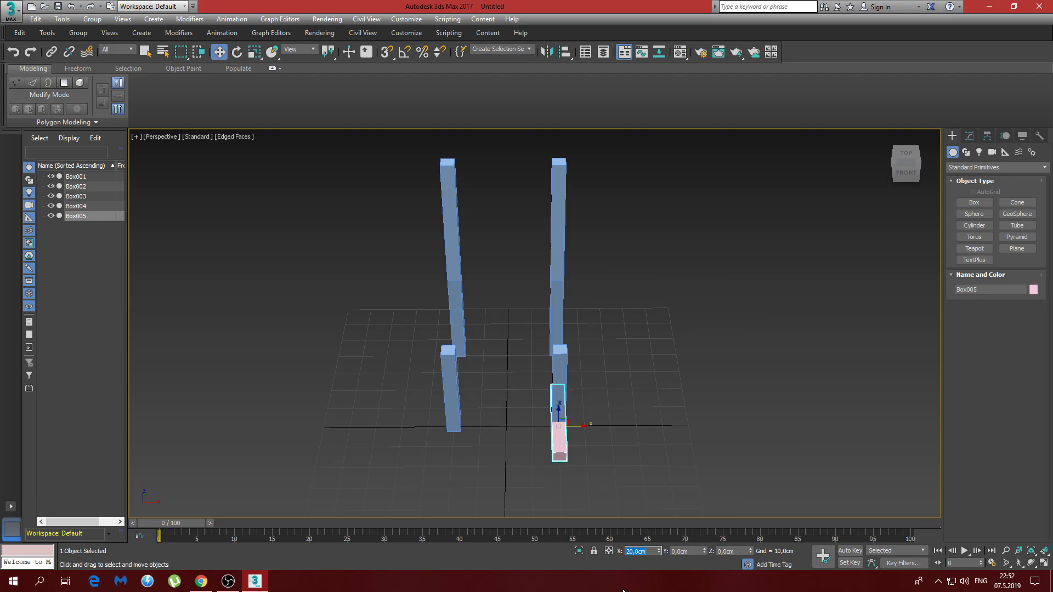
{"action": "middle_click_drag", "start_coordinate": [648, 497], "coordinate": [581, 461], "text": "alt"}
{"action": "middle_click_drag", "start_coordinate": [571, 500], "coordinate": [548, 476], "text": "alt"}
{"action": "left_click", "coordinate": [685, 552]}
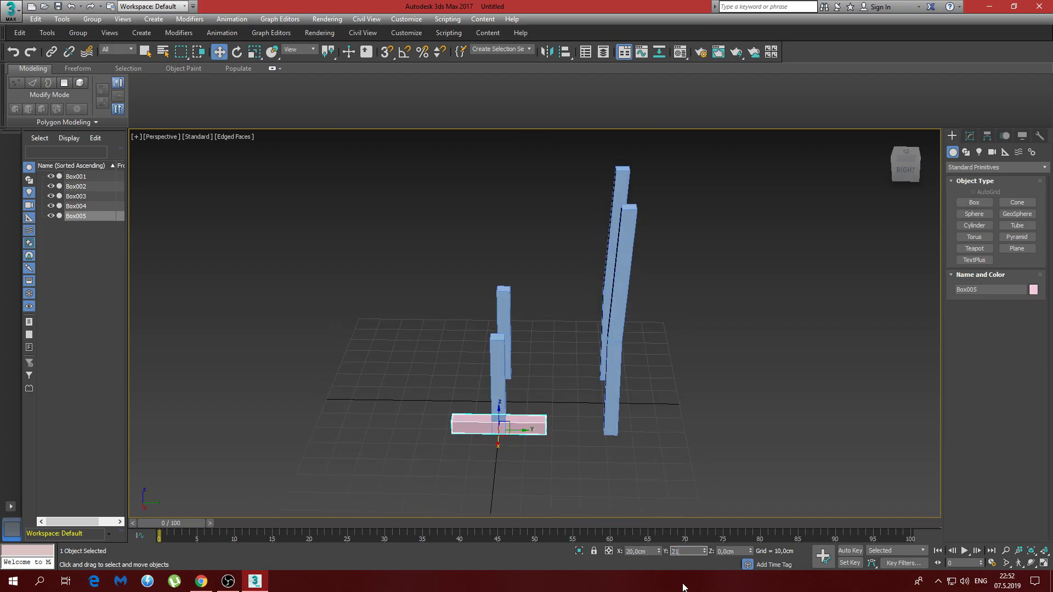
{"action": "key", "text": "Return"}
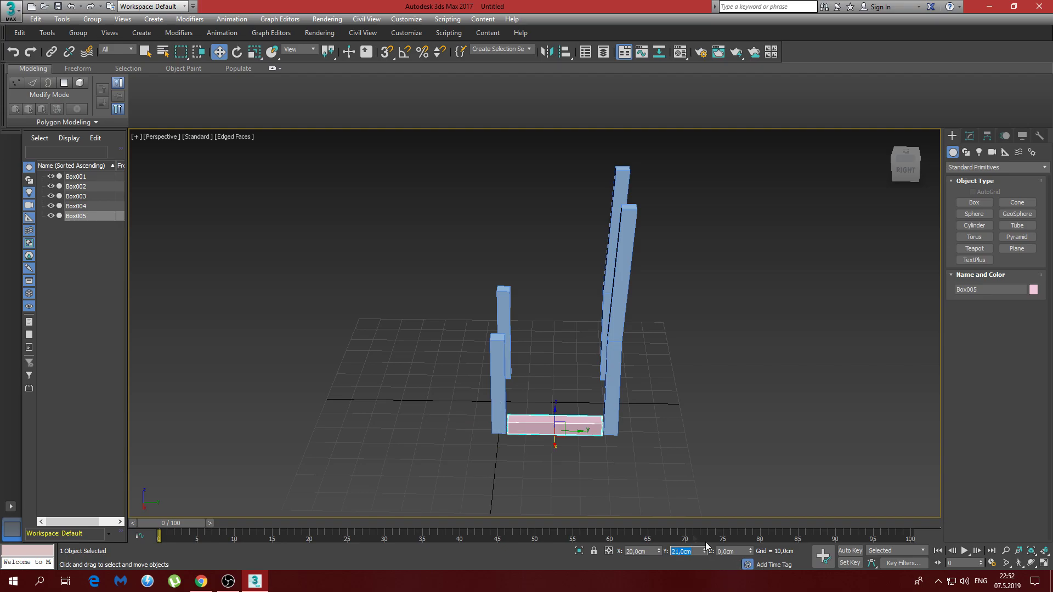
- Lengthen the pink box to 37 cm to close the gaps to the legs
{"action": "scroll", "coordinate": [616, 462], "scroll_direction": "up", "scroll_amount": 5}
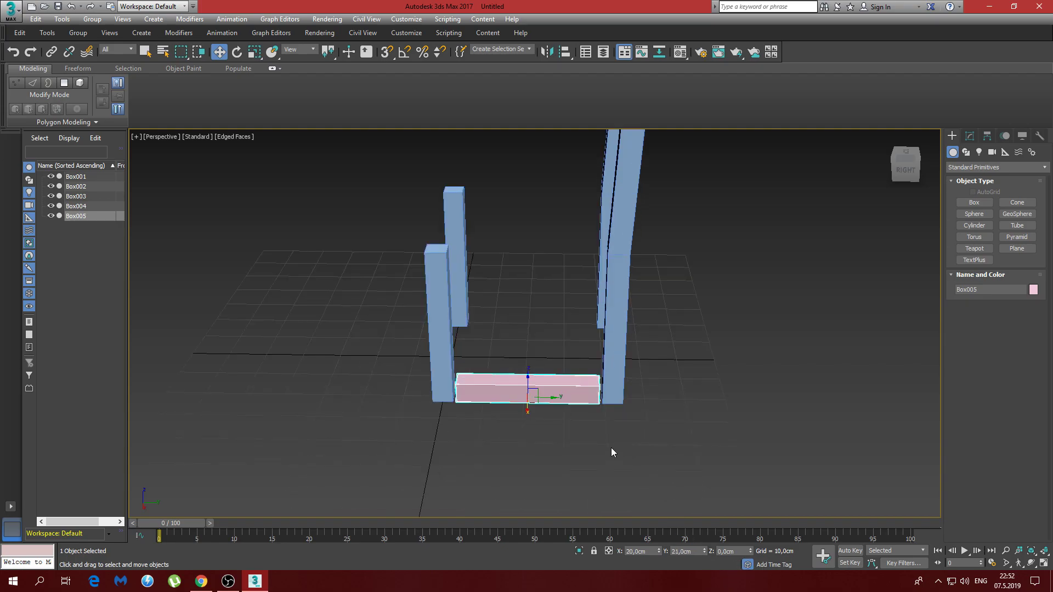
{"action": "scroll", "coordinate": [622, 442], "scroll_direction": "up", "scroll_amount": 2}
{"action": "scroll", "coordinate": [624, 445], "scroll_direction": "up", "scroll_amount": 4}
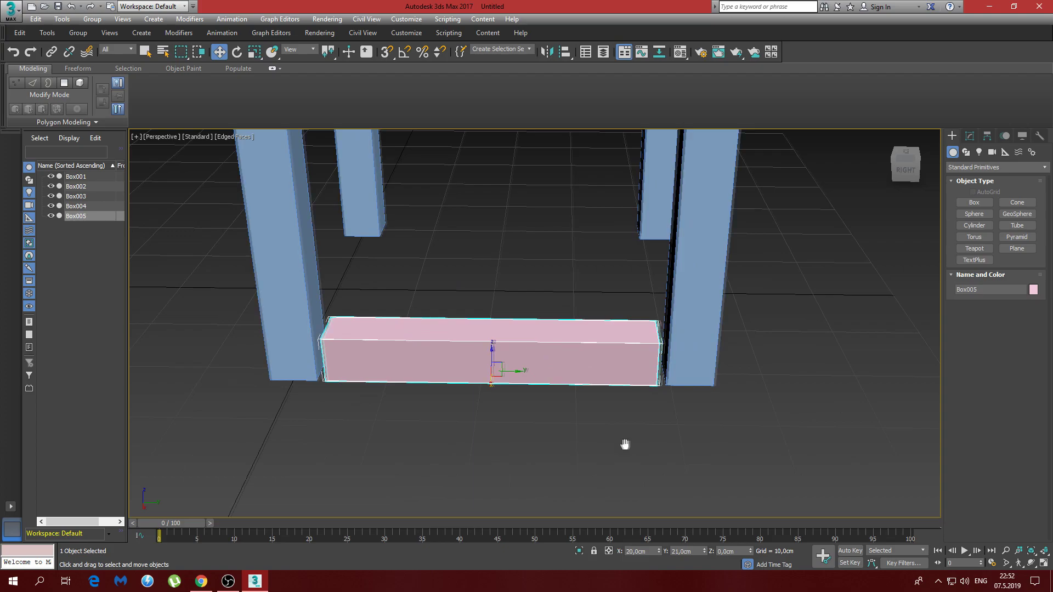
{"action": "left_click", "coordinate": [969, 135]}
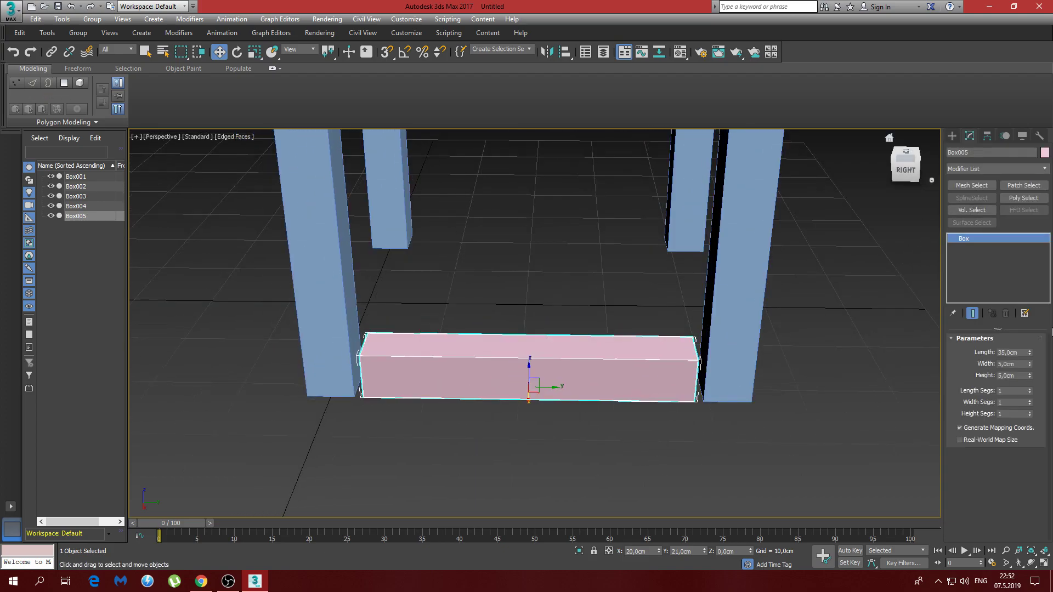
{"action": "left_click", "coordinate": [1004, 352]}
{"action": "type", "text": "37"}
{"action": "key", "text": "Return"}
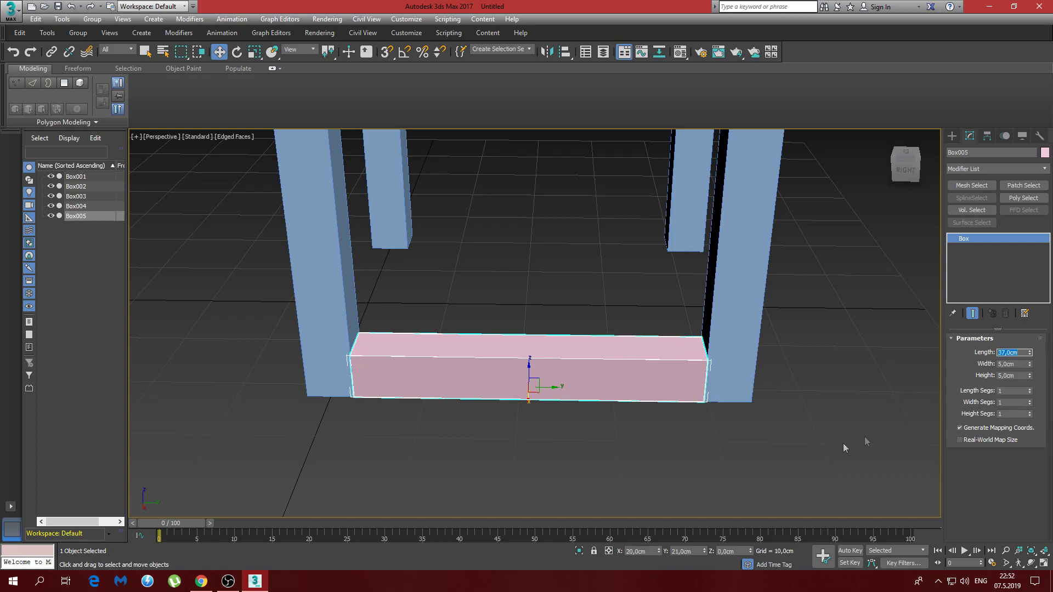
- Clone the pink rail as one copy and set the copy's X position to -20 cm between the opposite legs
{"action": "mouse_move", "coordinate": [526, 411]}
{"action": "middle_mouse_down", "text": "alt"}
{"action": "mouse_move", "coordinate": [554, 367]}
{"action": "mouse_move", "coordinate": [488, 402]}
{"action": "mouse_move", "coordinate": [572, 416]}
{"action": "mouse_move", "coordinate": [529, 426]}
{"action": "mouse_move", "coordinate": [592, 411]}
{"action": "mouse_move", "coordinate": [539, 407]}
{"action": "middle_mouse_up", "text": "alt"}
{"action": "left_click_drag", "start_coordinate": [503, 399], "coordinate": [432, 346], "text": "shift"}
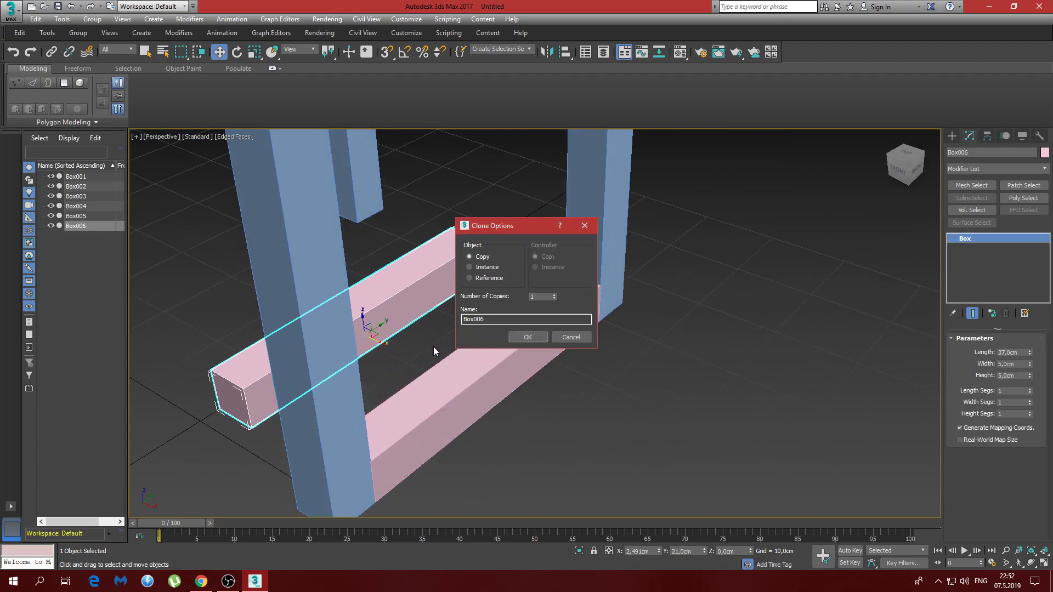
{"action": "left_click", "coordinate": [525, 340]}
{"action": "middle_click_drag", "start_coordinate": [425, 349], "coordinate": [488, 363], "text": "alt"}
{"action": "scroll", "coordinate": [461, 335], "scroll_direction": "down", "scroll_amount": 4}
{"action": "double_click", "coordinate": [649, 552]}
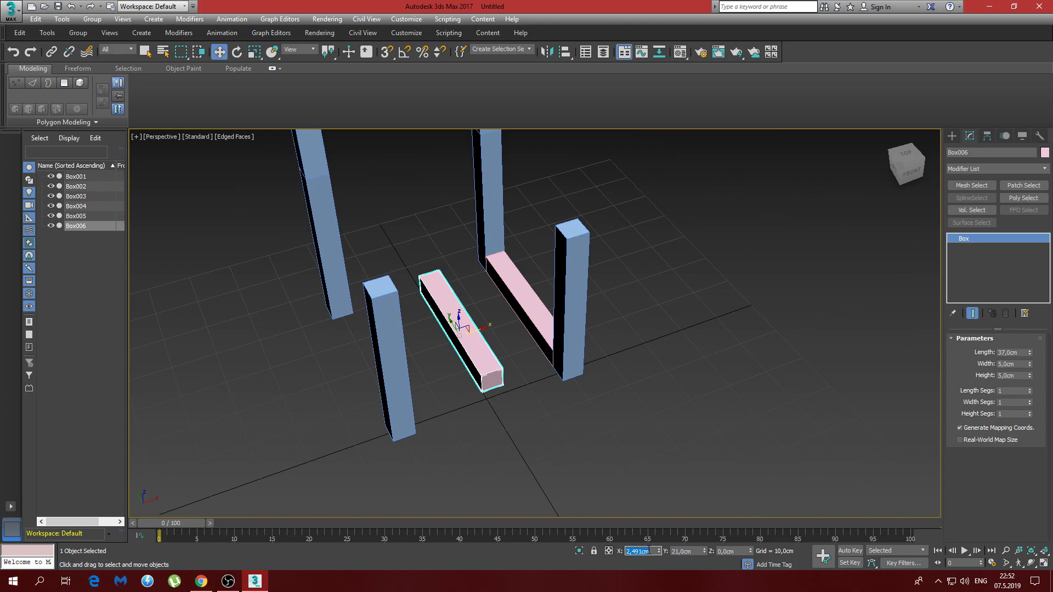
{"action": "type", "text": "-20"}
{"action": "key", "text": "Return"}
- Raise the copied rail to Z 35 cm
{"action": "middle_click_drag", "start_coordinate": [452, 308], "coordinate": [458, 285], "text": "alt"}
{"action": "left_click", "coordinate": [741, 551]}
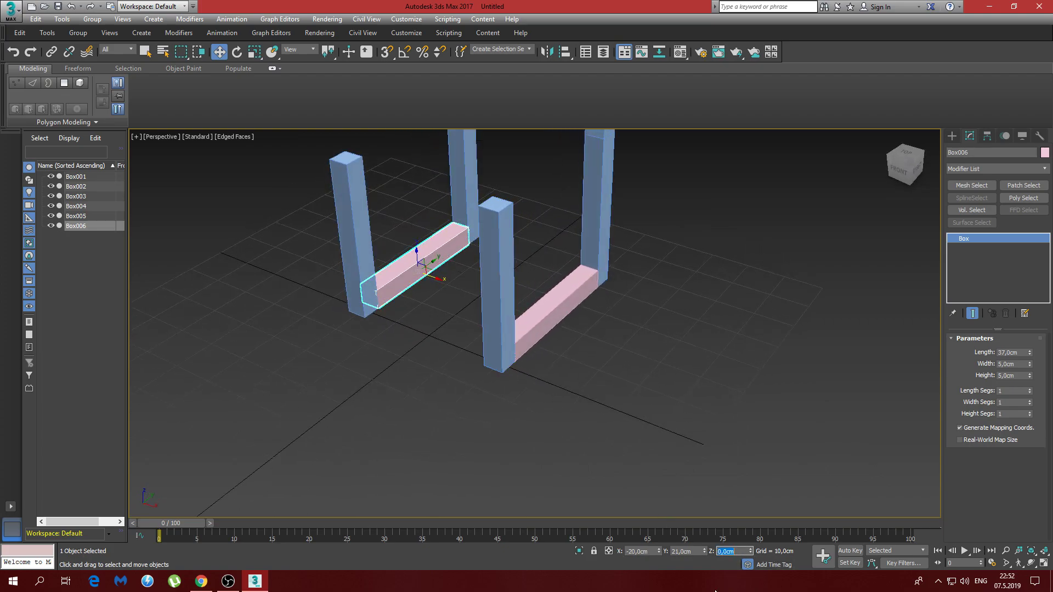
{"action": "key", "text": "Return"}
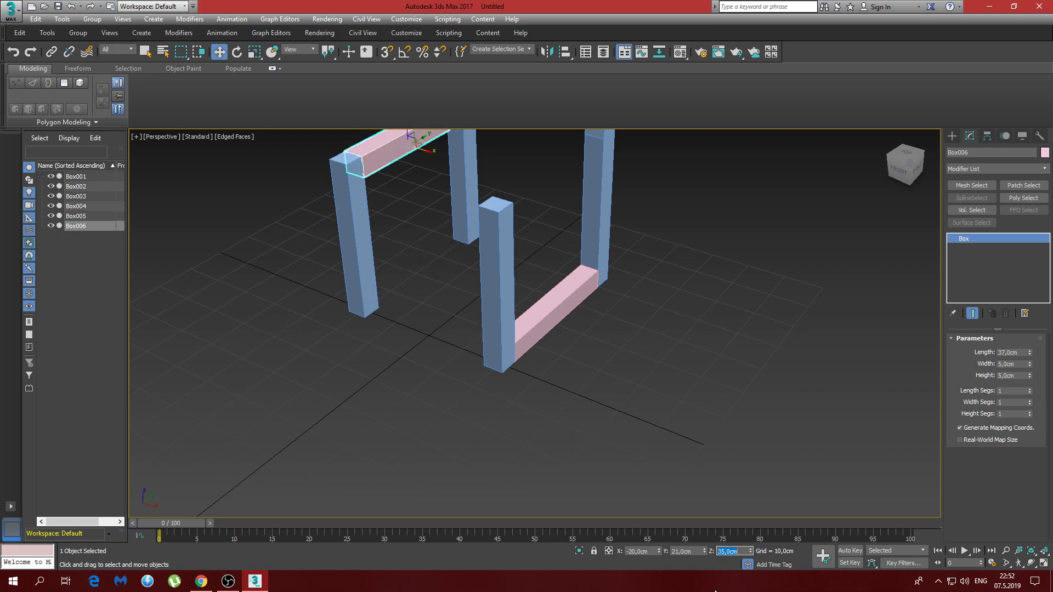
- Select the original pink rail still on the ground and raise it to Z 35 cm
{"action": "middle_click_drag", "start_coordinate": [445, 273], "coordinate": [435, 257], "text": "alt"}
{"action": "scroll", "coordinate": [439, 230], "scroll_direction": "up", "scroll_amount": 5}
{"action": "middle_click_drag", "start_coordinate": [442, 204], "coordinate": [575, 336], "text": "alt"}
{"action": "left_click", "coordinate": [718, 441]}
{"action": "double_click", "coordinate": [729, 551]}
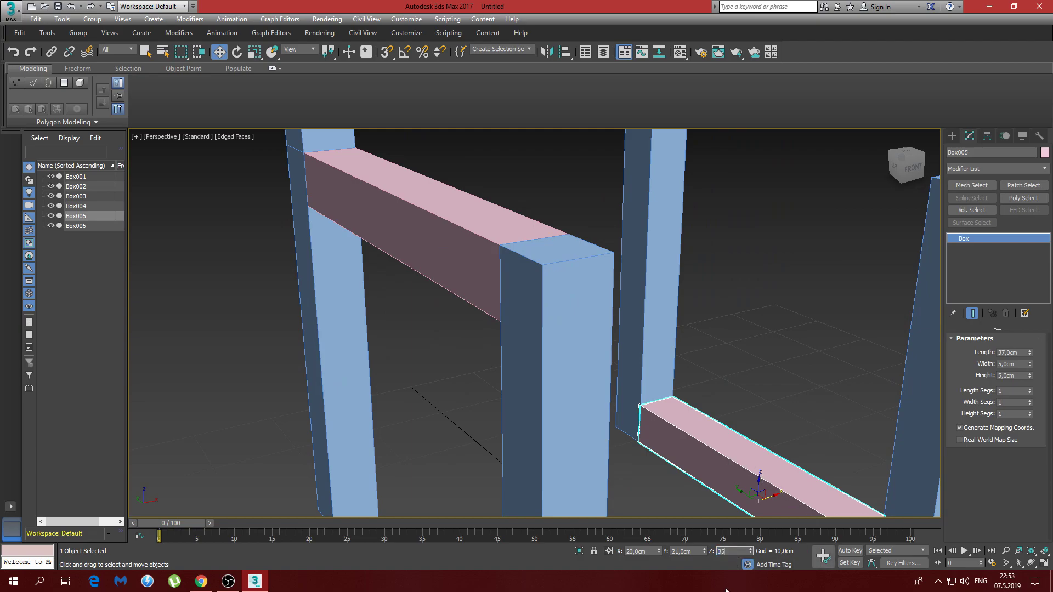
{"action": "key", "text": "Return"}
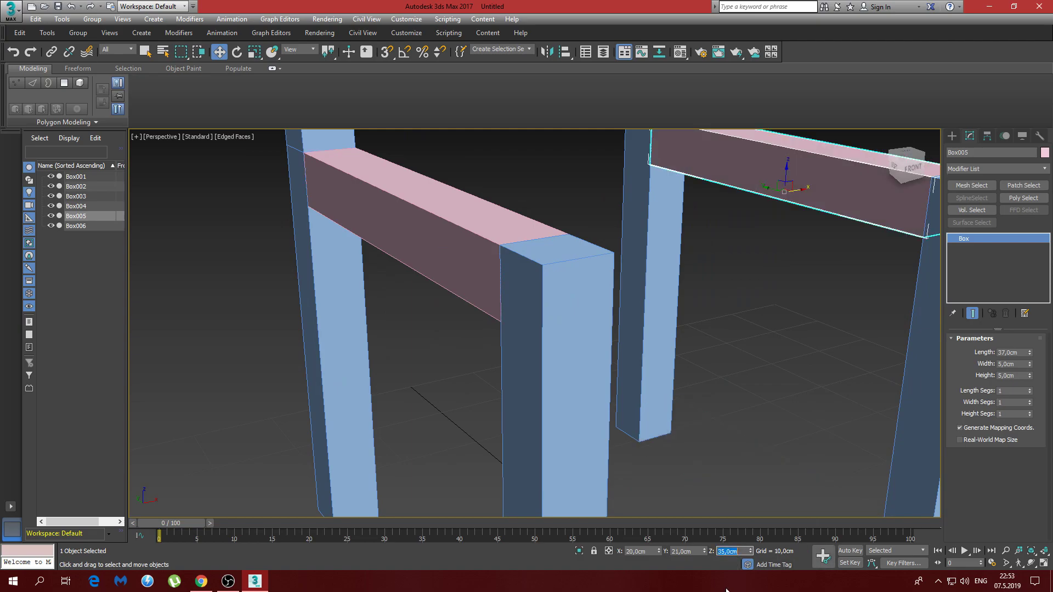
- Draw a crosswise box about 37 cm wide, 9.5 cm long and 12 cm high on the grid near the front legs
{"action": "middle_click_drag", "start_coordinate": [772, 351], "coordinate": [748, 328], "text": "alt"}
{"action": "scroll", "coordinate": [667, 298], "scroll_direction": "down", "scroll_amount": 6}
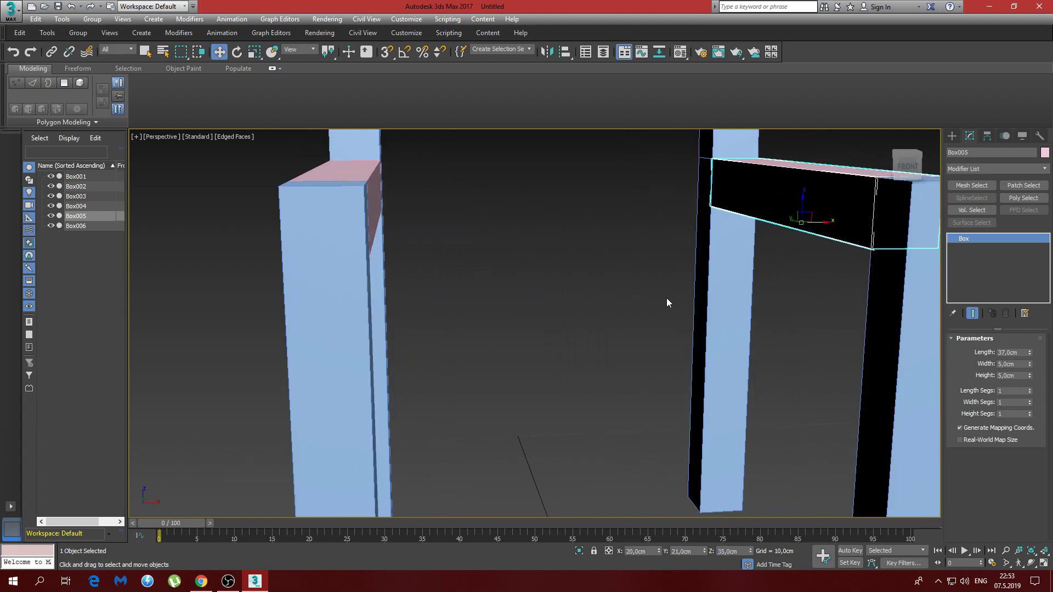
{"action": "mouse_move", "coordinate": [583, 272]}
{"action": "middle_mouse_down", "text": "alt"}
{"action": "mouse_move", "coordinate": [658, 263]}
{"action": "mouse_move", "coordinate": [580, 228]}
{"action": "mouse_move", "coordinate": [532, 344]}
{"action": "mouse_move", "coordinate": [541, 308]}
{"action": "mouse_move", "coordinate": [593, 271]}
{"action": "middle_mouse_up", "text": "alt"}
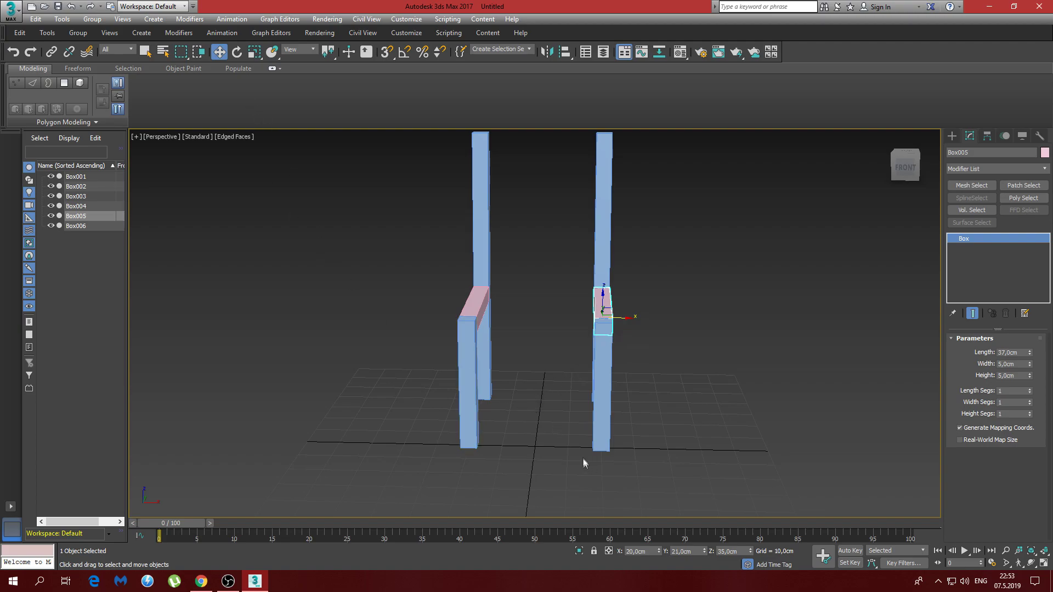
{"action": "left_click", "coordinate": [952, 137]}
{"action": "left_click", "coordinate": [974, 203]}
{"action": "left_click_drag", "start_coordinate": [496, 450], "coordinate": [616, 473]}
{"action": "left_click", "coordinate": [611, 428]}
{"action": "middle_click_drag", "start_coordinate": [669, 437], "coordinate": [631, 430], "text": "alt"}
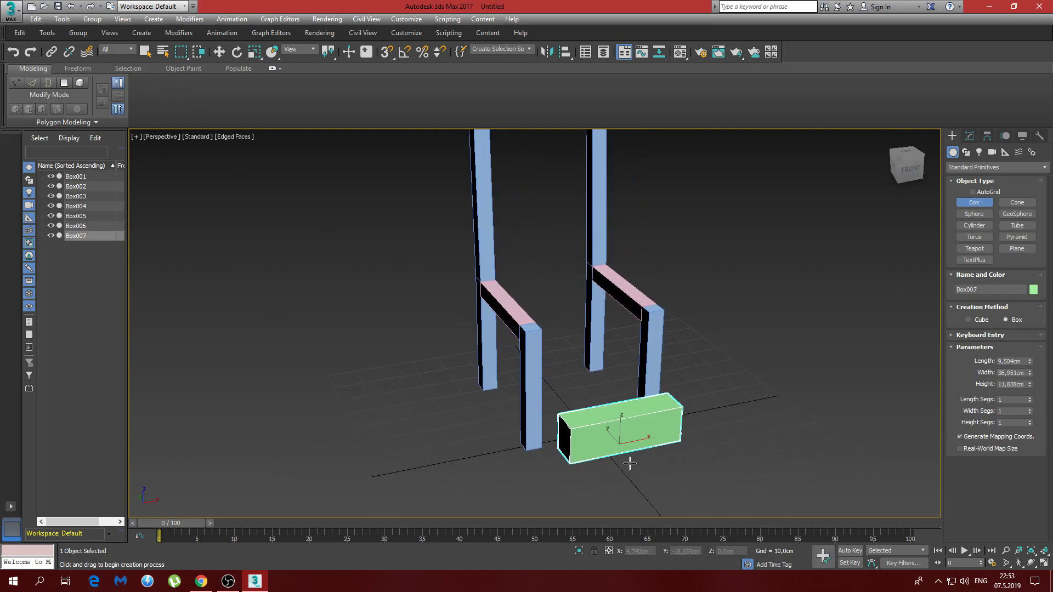
- Centre the new crosswise box between the front legs by resetting its X and Y positions to 0
{"action": "key", "text": "w"}
{"action": "right_click", "coordinate": [659, 552]}
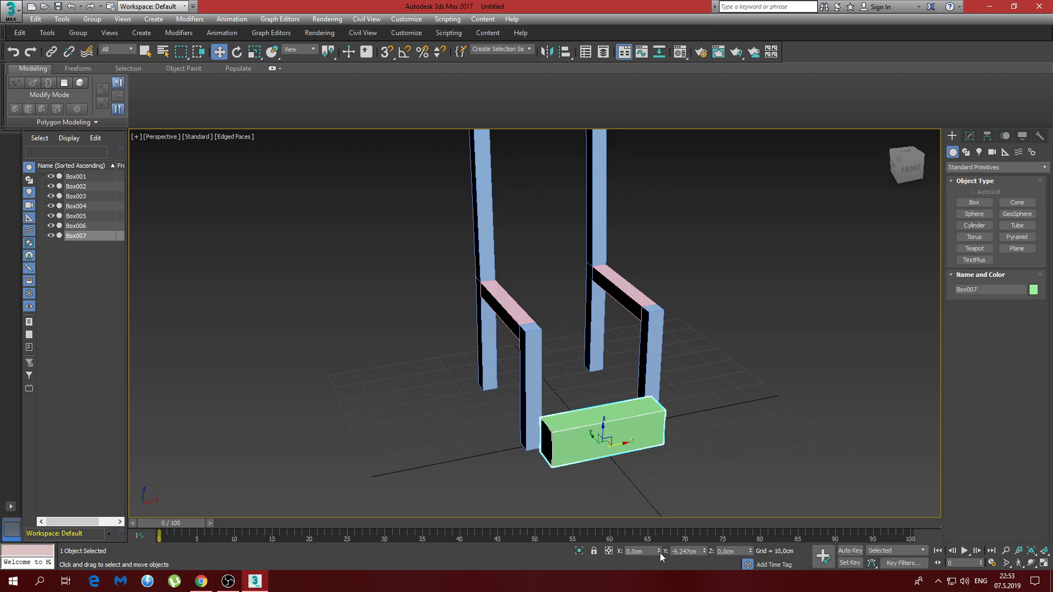
{"action": "right_click", "coordinate": [703, 552]}
{"action": "middle_click_drag", "start_coordinate": [680, 482], "coordinate": [566, 434], "text": "alt"}
- Set the crosswise box's length and height to 5 cm each
{"action": "left_click", "coordinate": [969, 136]}
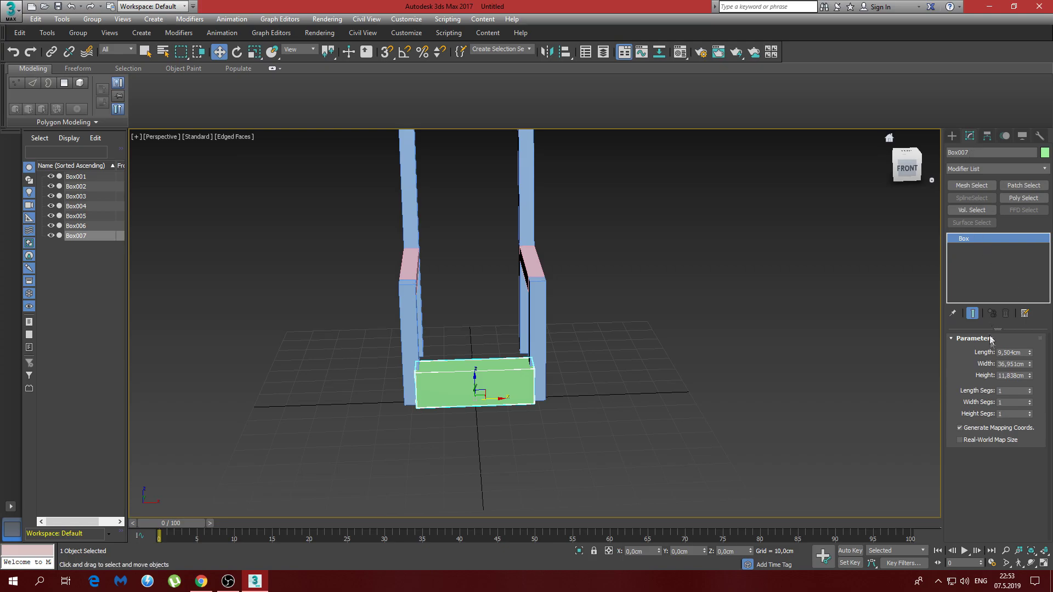
{"action": "double_click", "coordinate": [1020, 352]}
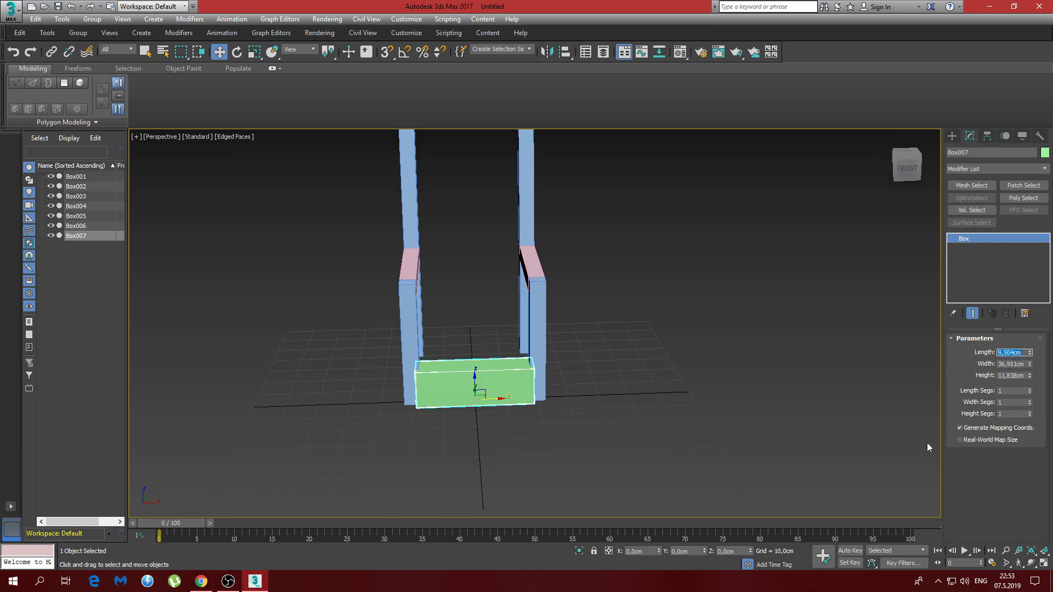
{"action": "type", "text": "5"}
{"action": "double_click", "coordinate": [1020, 375]}
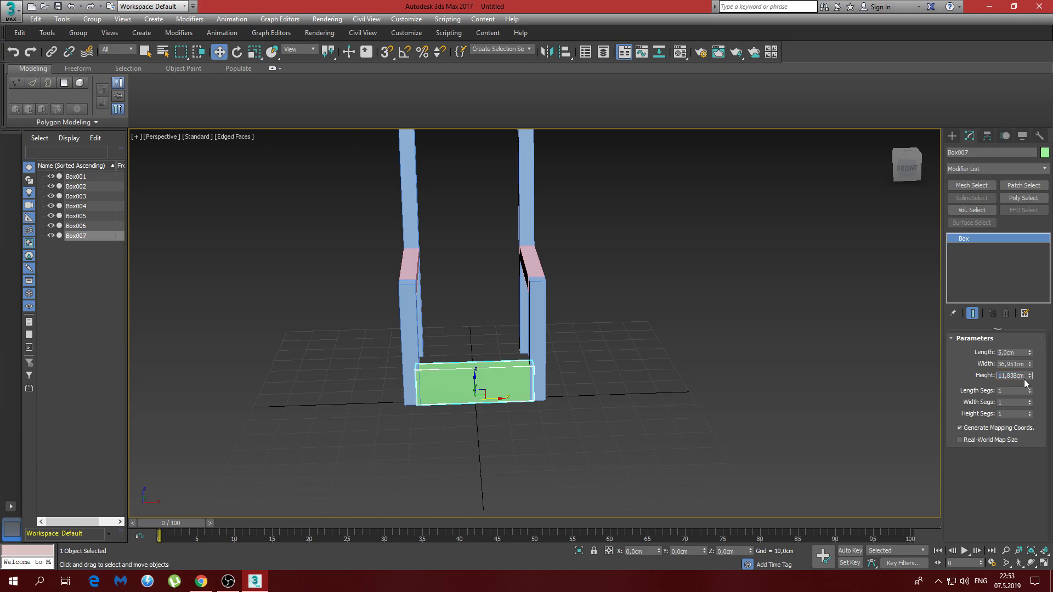
{"action": "type", "text": "5"}
{"action": "key", "text": "Return"}
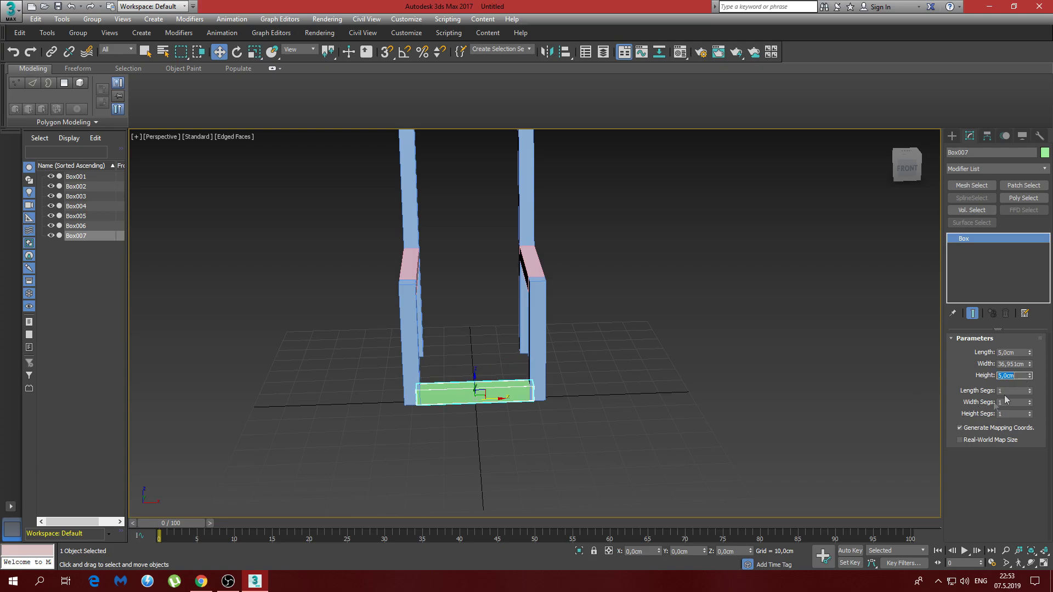
- Set the crosswise box's width to 35 cm so it fits between the front legs
{"action": "left_click", "coordinate": [1026, 364]}
{"action": "type", "text": "35"}
{"action": "key", "text": "Return"}
{"action": "middle_click_drag", "start_coordinate": [369, 439], "coordinate": [517, 413]}
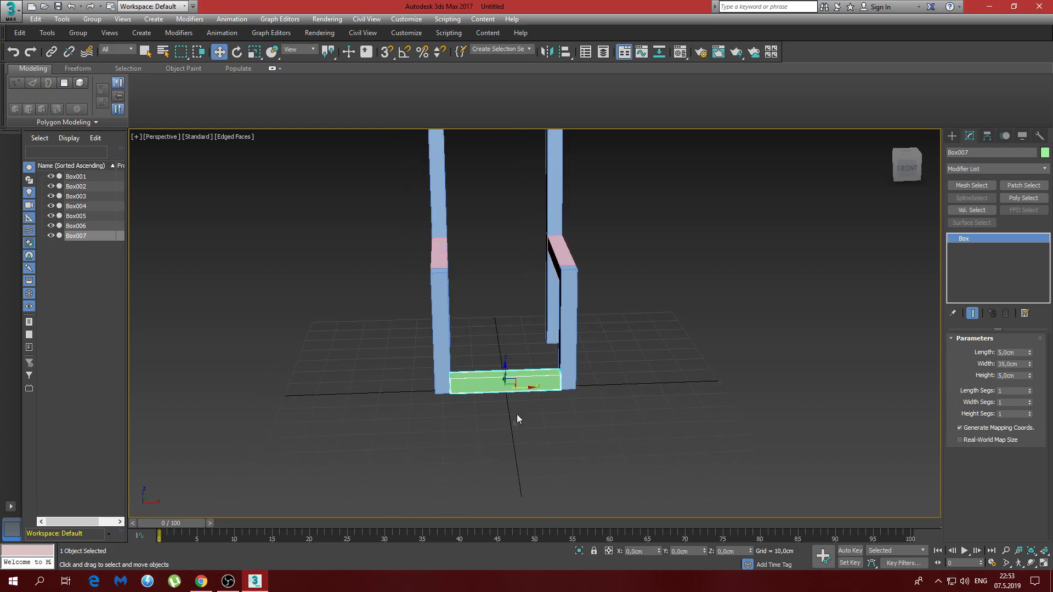
{"action": "key", "text": "alt"}
{"action": "scroll", "coordinate": [491, 430], "scroll_direction": "up", "scroll_amount": 6}
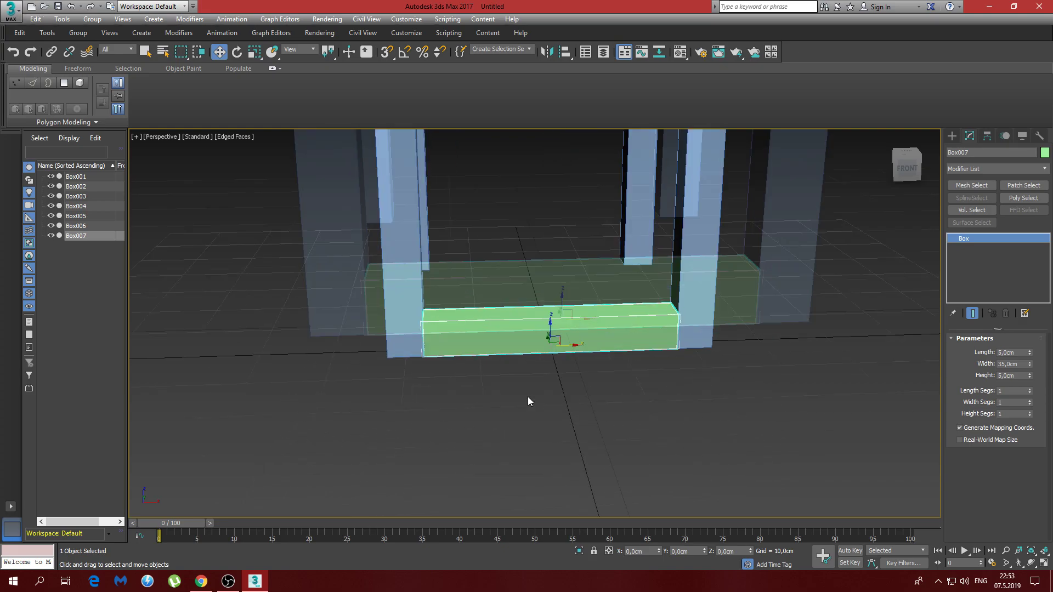
{"action": "scroll", "coordinate": [480, 444], "scroll_direction": "down", "scroll_amount": 6}
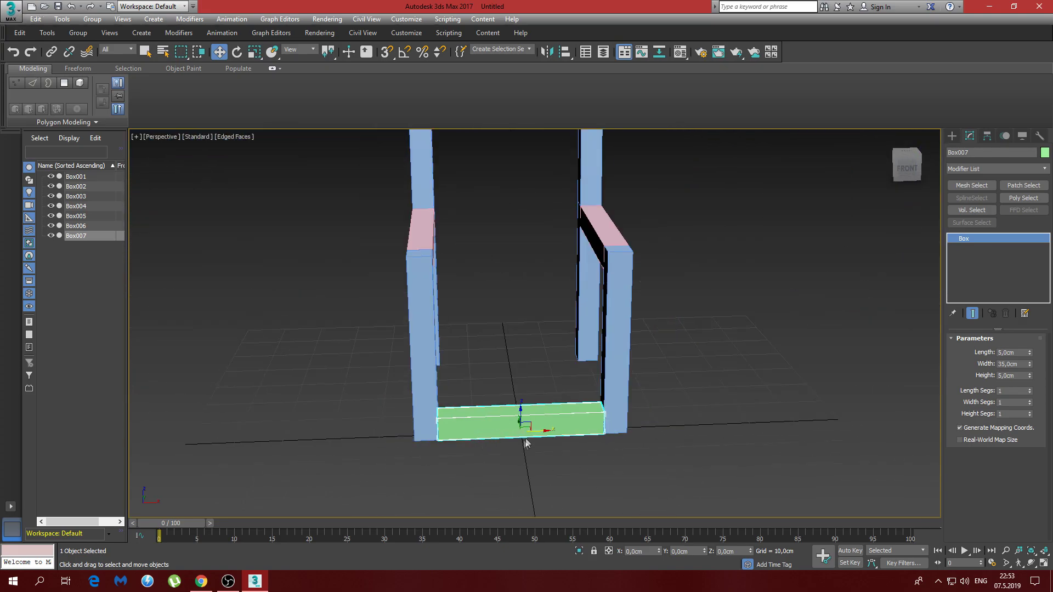
- Make one independent copy of the green crosswise rail and place it at the back legs, at Y about 43 cm
{"action": "mouse_move", "coordinate": [520, 426]}
{"action": "left_mouse_down", "text": "shift"}
{"action": "mouse_move", "coordinate": [521, 369]}
{"action": "mouse_move", "coordinate": [509, 352]}
{"action": "left_mouse_up", "text": "shift"}
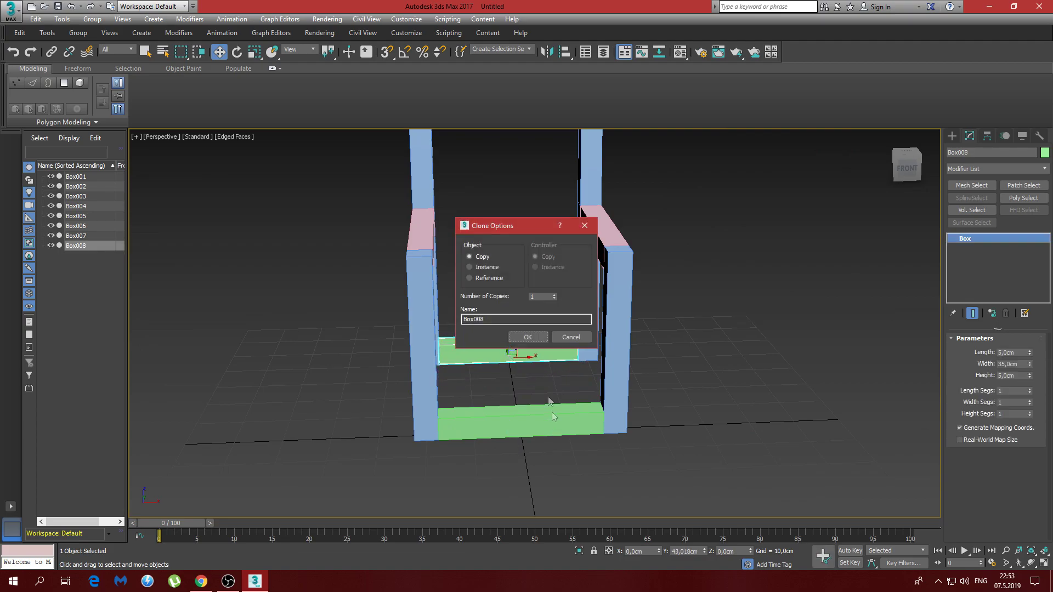
{"action": "left_click", "coordinate": [522, 336]}
{"action": "middle_click_drag", "start_coordinate": [492, 393], "coordinate": [509, 409], "text": "alt"}
- Select the front crosswise rail and raise it to Z 35 cm
{"action": "left_click", "coordinate": [707, 334]}
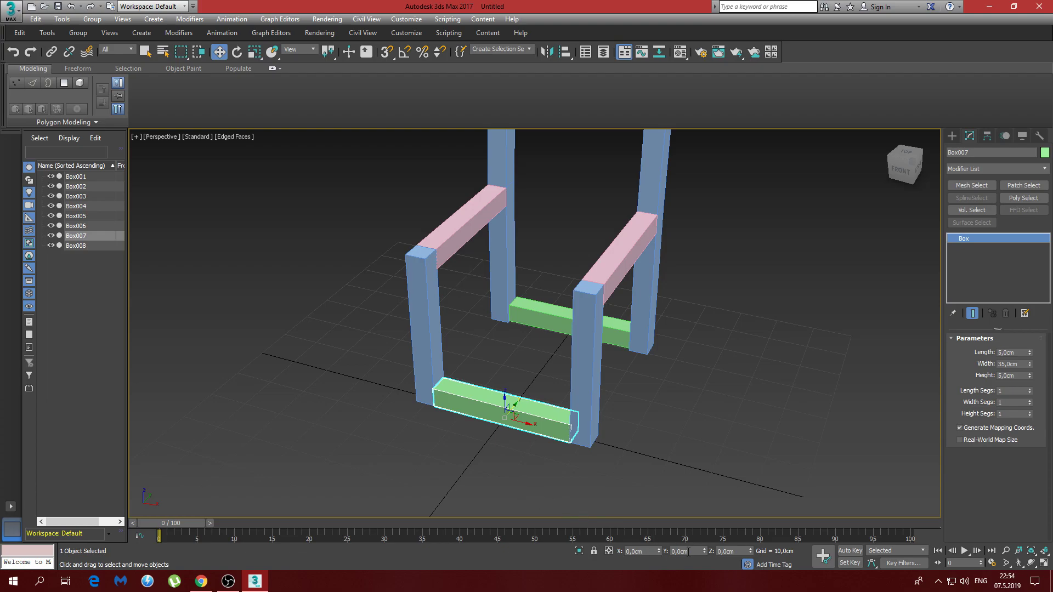
{"action": "middle_click_drag", "start_coordinate": [521, 476], "coordinate": [546, 483]}
{"action": "double_click", "coordinate": [745, 551]}
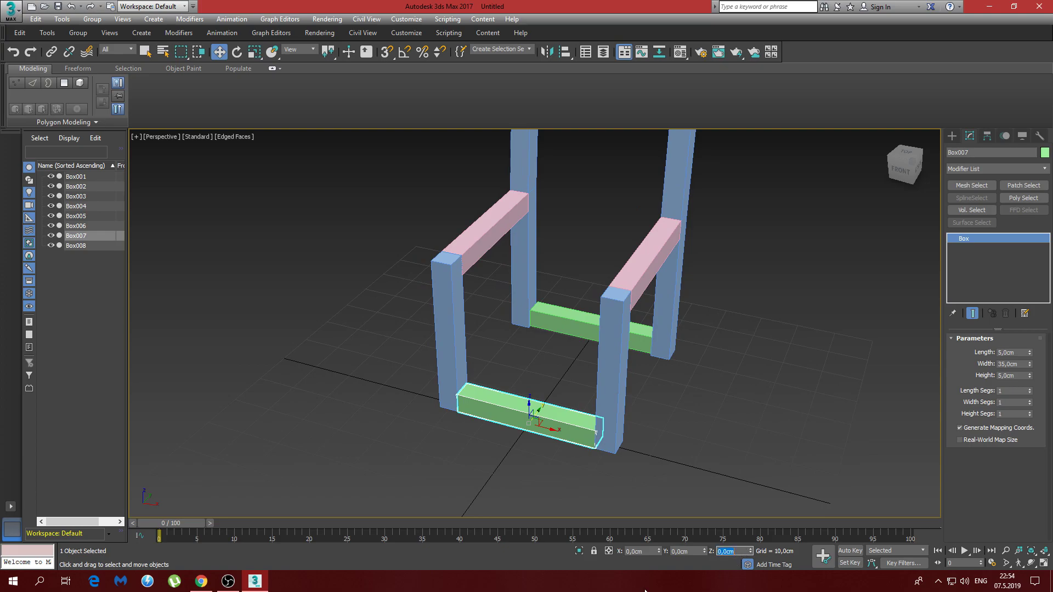
{"action": "type", "text": "35"}
{"action": "key", "text": "Return"}
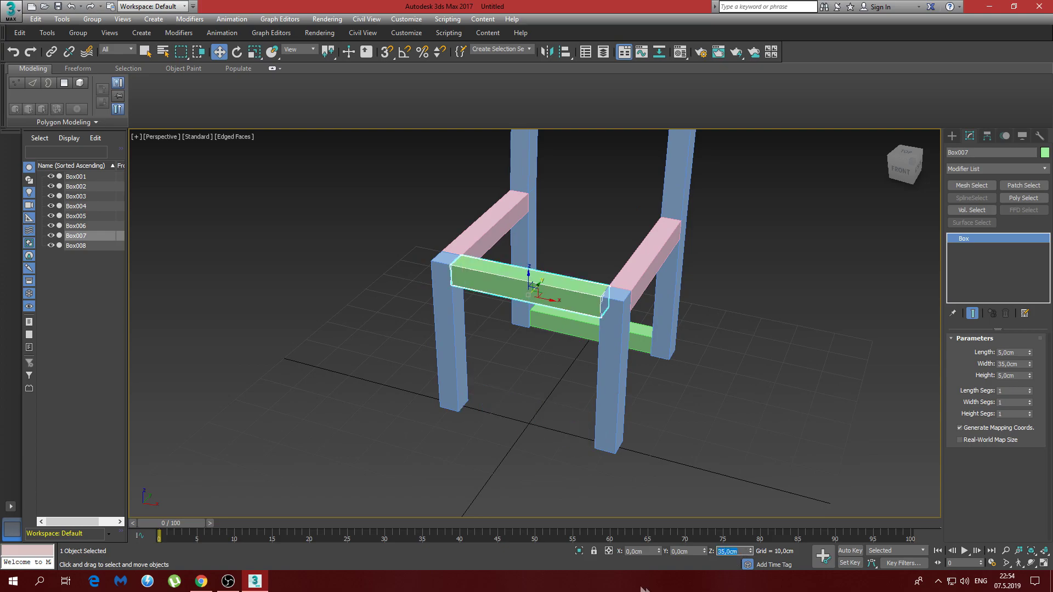
- Select the rear crosswise rail and align it with the back legs by setting its Y position to 42 cm
{"action": "left_click", "coordinate": [556, 329]}
{"action": "middle_click_drag", "start_coordinate": [557, 329], "coordinate": [700, 425], "text": "alt"}
{"action": "left_click", "coordinate": [701, 550]}
{"action": "left_click", "coordinate": [599, 287]}
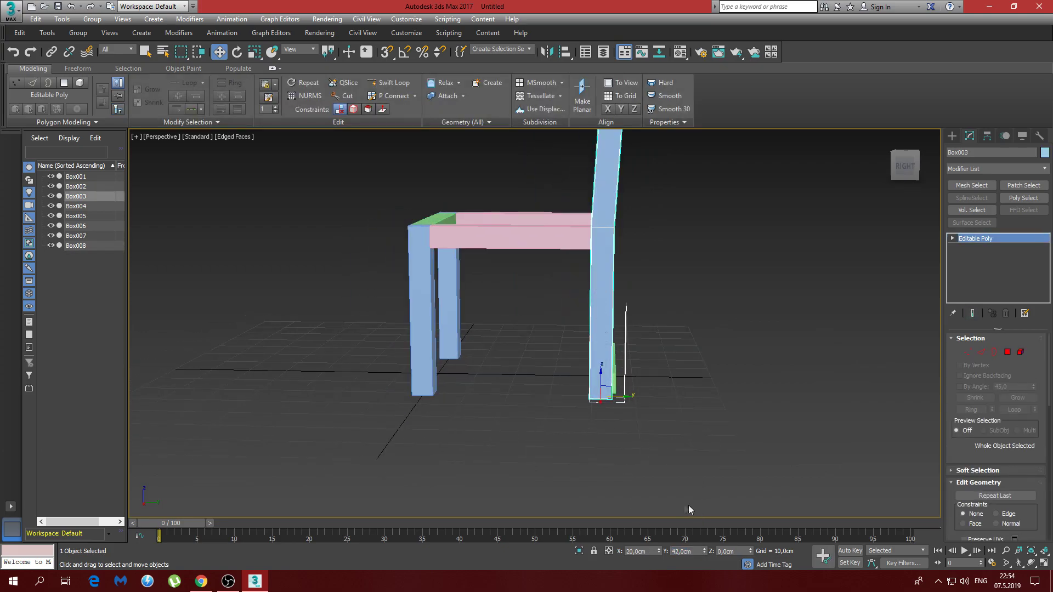
{"action": "left_click", "coordinate": [613, 377]}
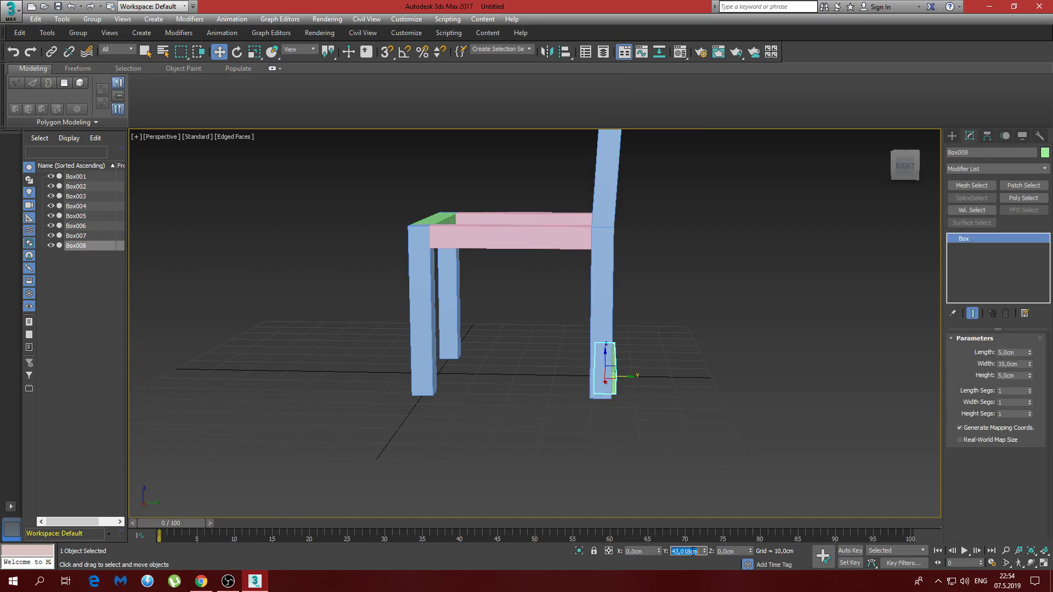
{"action": "type", "text": "42"}
{"action": "key", "text": "Return"}
- Raise the rear crosswise rail to Z 35 cm
{"action": "left_click", "coordinate": [734, 551]}
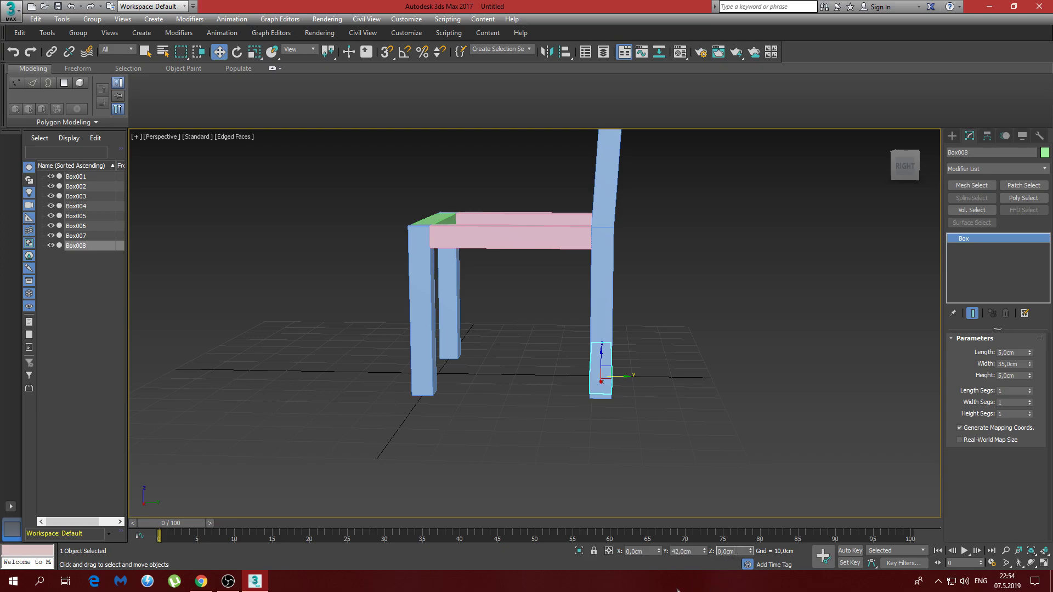
{"action": "middle_click_drag", "start_coordinate": [712, 501], "coordinate": [646, 475], "text": "alt"}
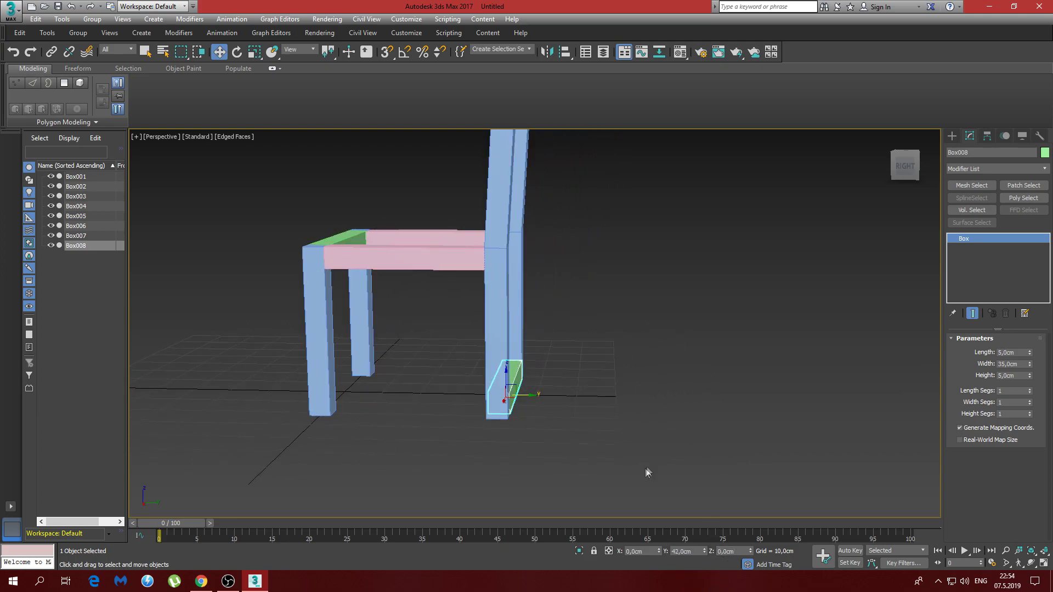
{"action": "left_click", "coordinate": [737, 550]}
{"action": "type", "text": "35"}
{"action": "key", "text": "Return"}
- Copy the rear crosswise rail upward to Z about 78 cm, near the top of the back legs
{"action": "middle_click_drag", "start_coordinate": [576, 289], "coordinate": [475, 326], "text": "alt"}
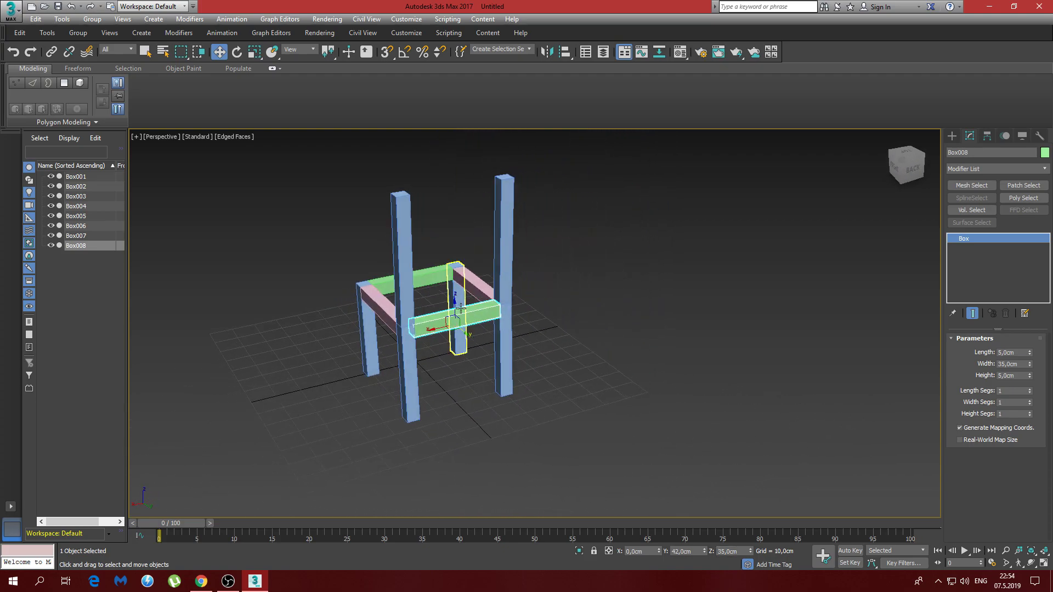
{"action": "left_click_drag", "start_coordinate": [475, 326], "coordinate": [463, 191]}
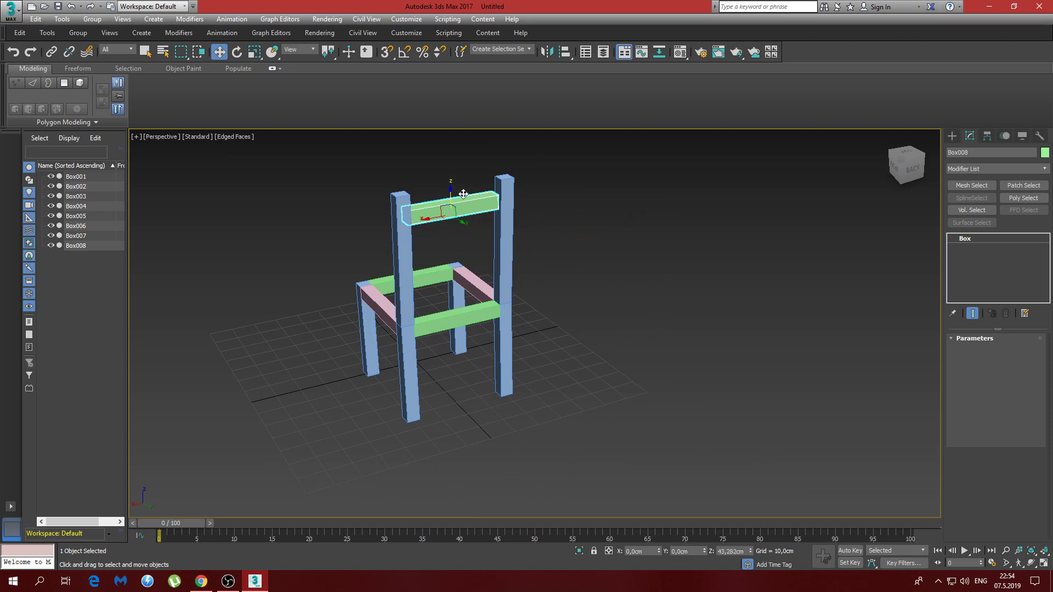
{"action": "left_click", "coordinate": [531, 338]}
{"action": "middle_click_drag", "start_coordinate": [502, 296], "coordinate": [559, 233], "text": "alt"}
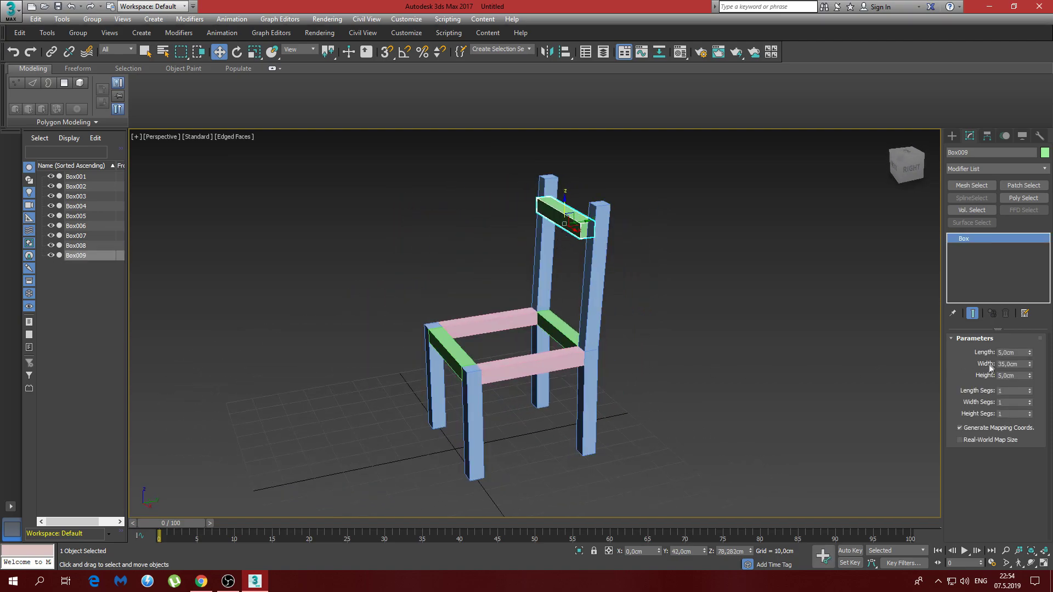
{"action": "middle_click_drag", "start_coordinate": [614, 282], "coordinate": [639, 277], "text": "alt"}
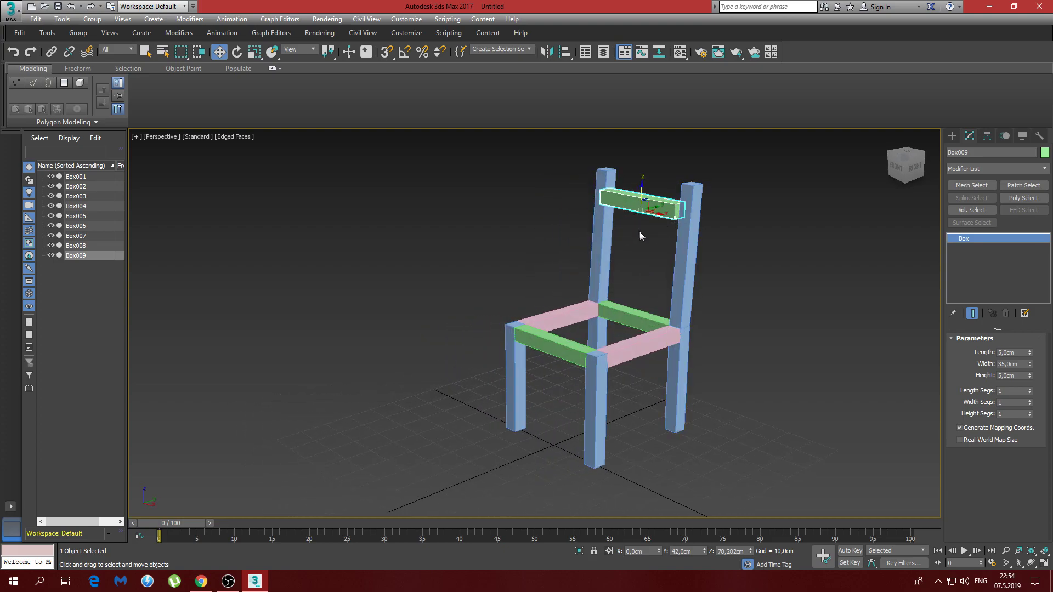
- Show the Right view at full size and select the upper crosswise rail between the back legs
{"action": "middle_click_drag", "start_coordinate": [735, 289], "coordinate": [649, 296], "text": "alt"}
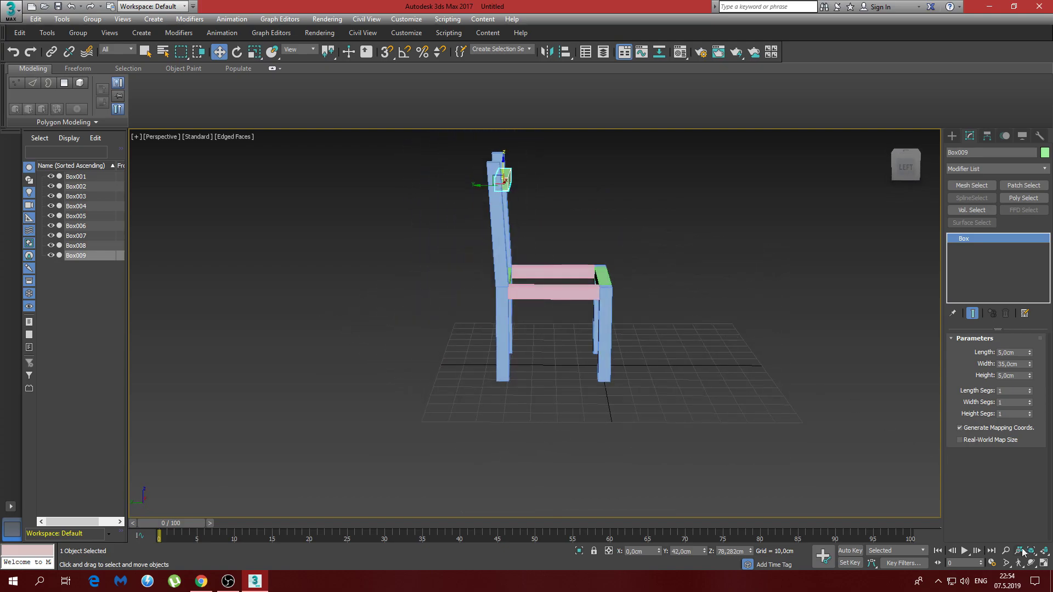
{"action": "left_click", "coordinate": [1043, 563]}
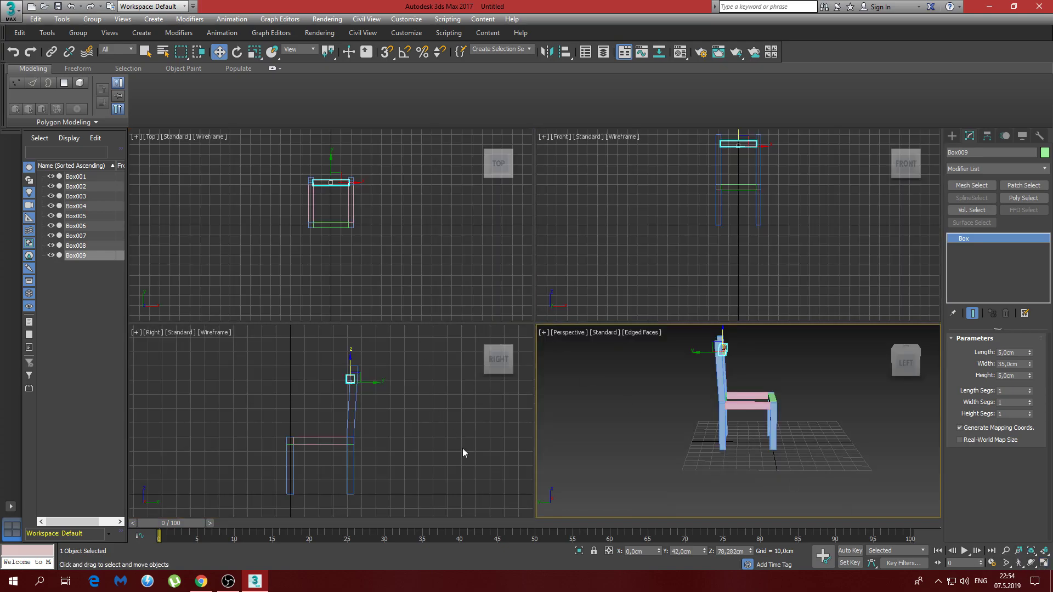
{"action": "left_click", "coordinate": [446, 446]}
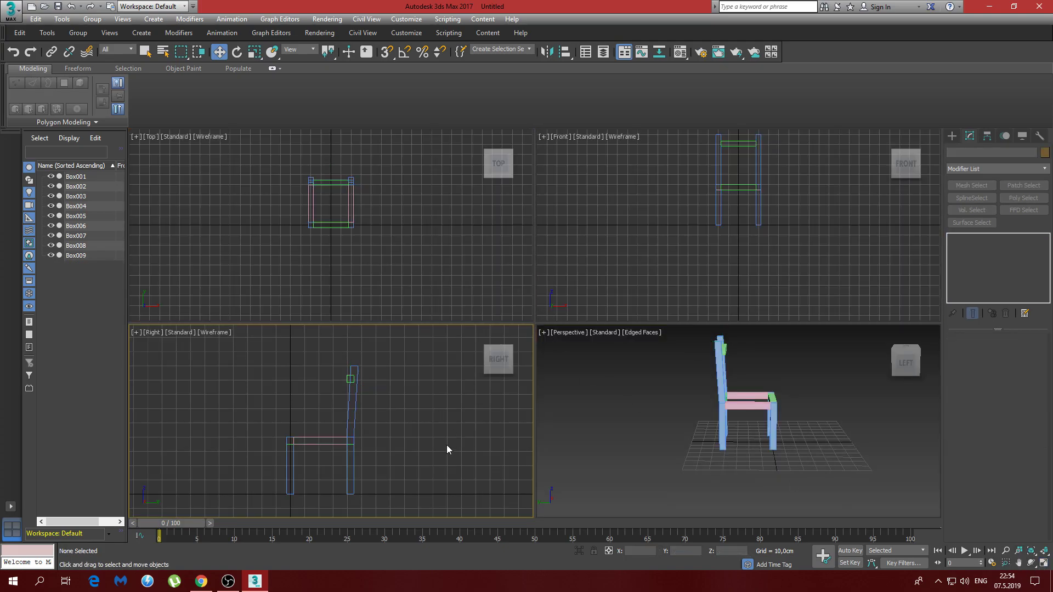
{"action": "left_click", "coordinate": [1043, 565]}
{"action": "middle_click_drag", "start_coordinate": [636, 284], "coordinate": [651, 312]}
{"action": "left_click", "coordinate": [586, 263]}
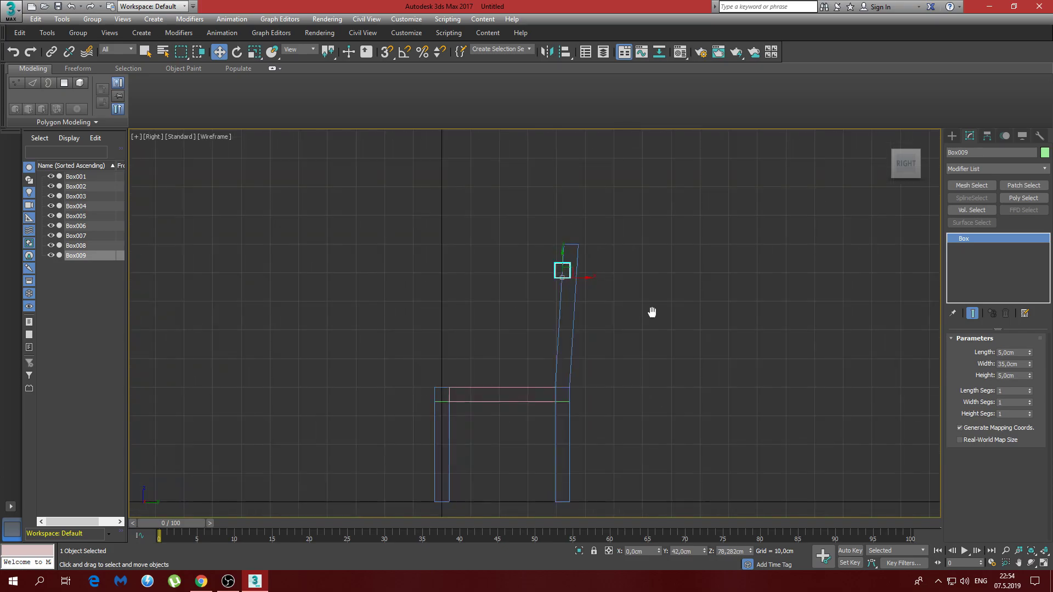
- Set the upper rail's length to 4.5 cm and shift it inside the back leg outline, to Y about 44.4 cm
{"action": "double_click", "coordinate": [1019, 355]}
{"action": "type", "text": "4,5"}
{"action": "key", "text": "Return"}
{"action": "scroll", "coordinate": [617, 285], "scroll_direction": "up", "scroll_amount": 4}
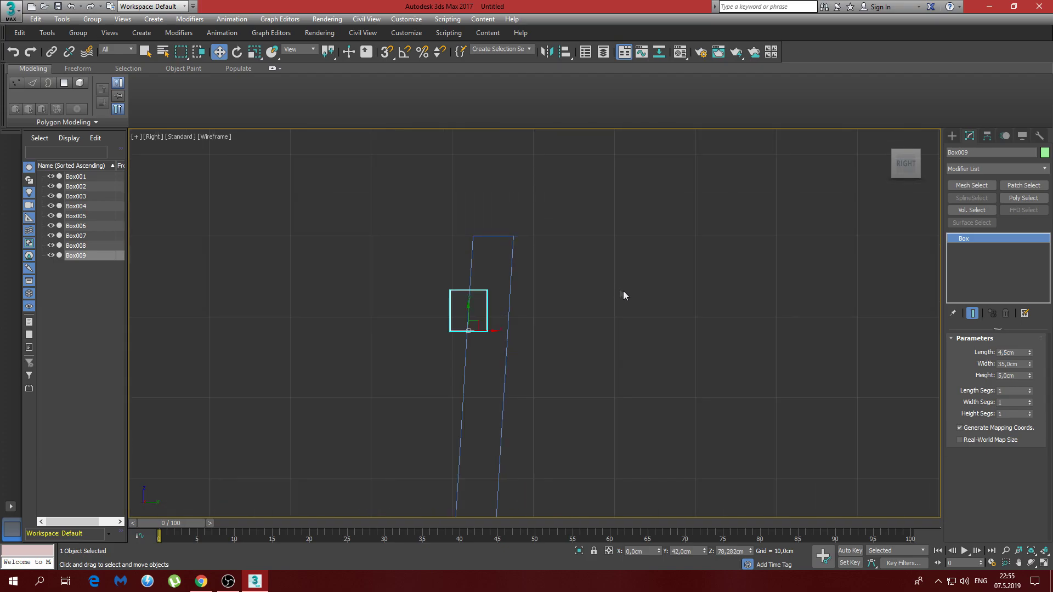
{"action": "left_click_drag", "start_coordinate": [539, 332], "coordinate": [559, 333]}
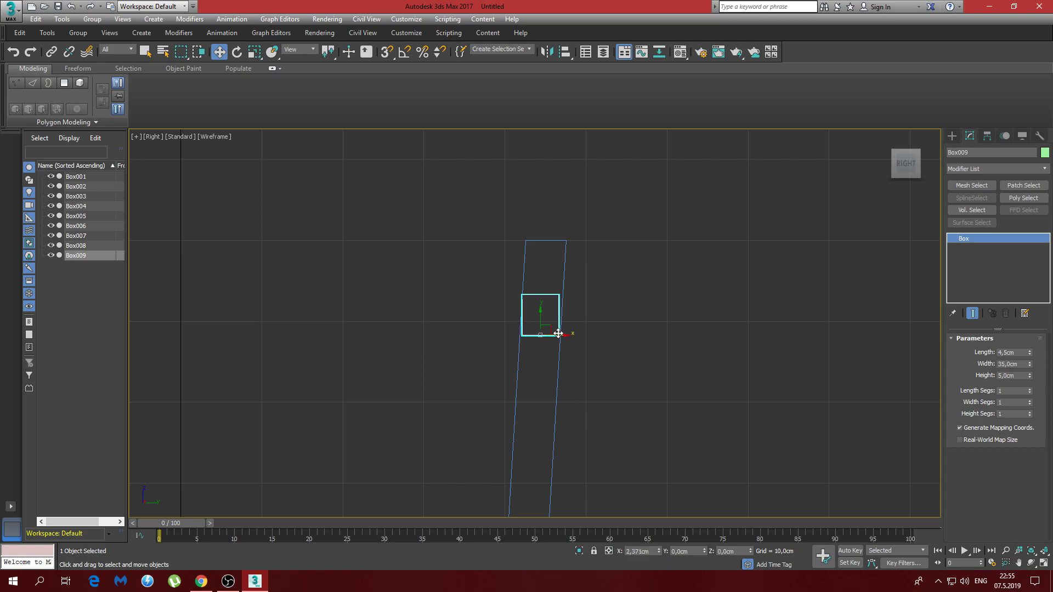
- Set the upper rail's height to 20 cm to form a backrest panel and lower it to Z about 62 cm
{"action": "left_click", "coordinate": [1017, 379]}
{"action": "type", "text": "20"}
{"action": "key", "text": "Return"}
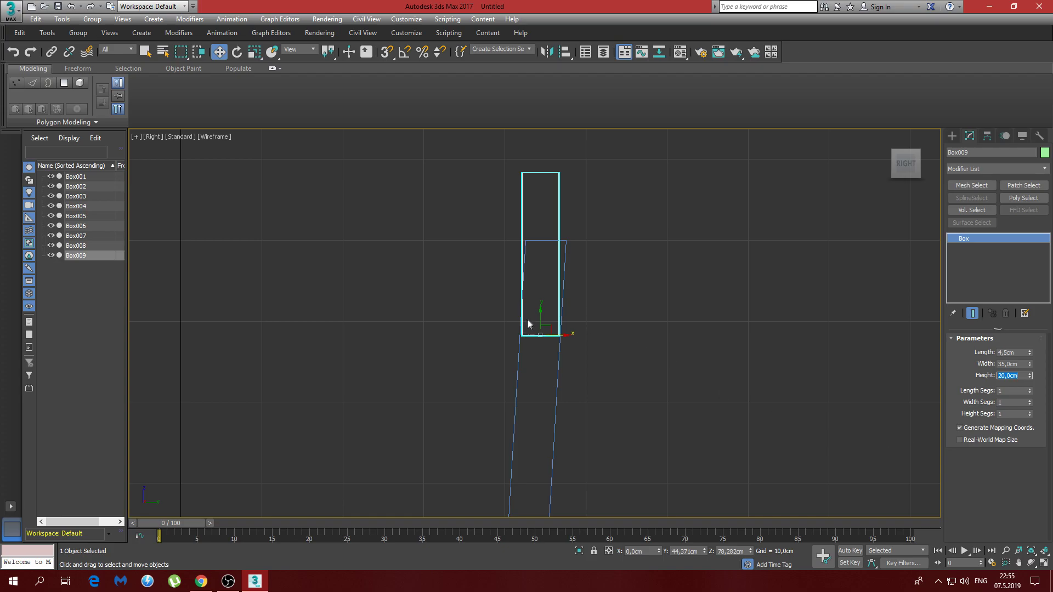
{"action": "left_click_drag", "start_coordinate": [540, 312], "coordinate": [536, 443]}
{"action": "middle_click_drag", "start_coordinate": [543, 447], "coordinate": [637, 390]}
- Set the backrest panel's Y position to 44 cm
{"action": "left_click", "coordinate": [681, 551]}
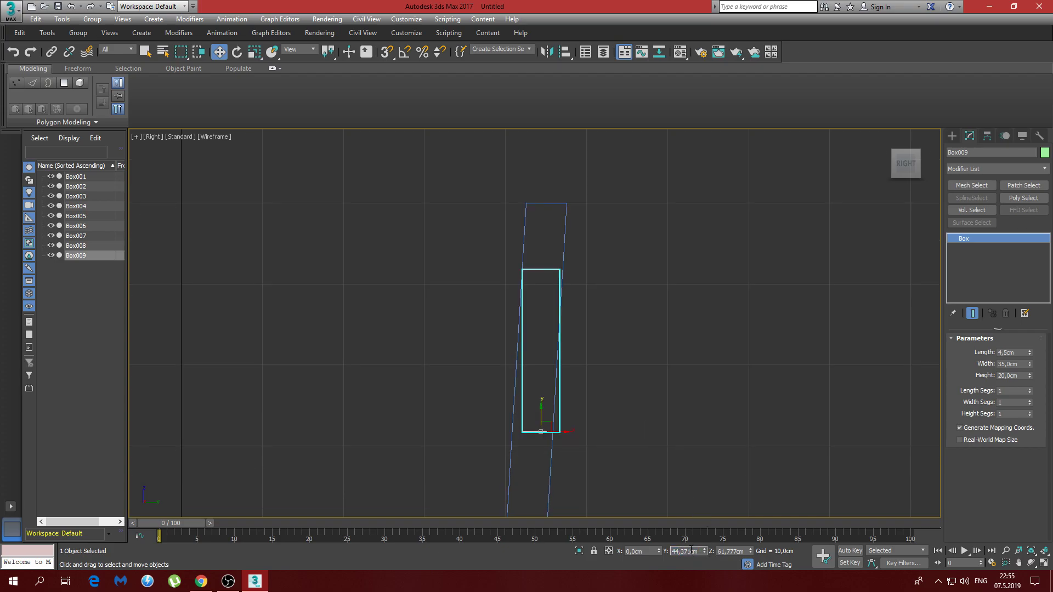
{"action": "type", "text": "44"}
{"action": "key", "text": "Return"}
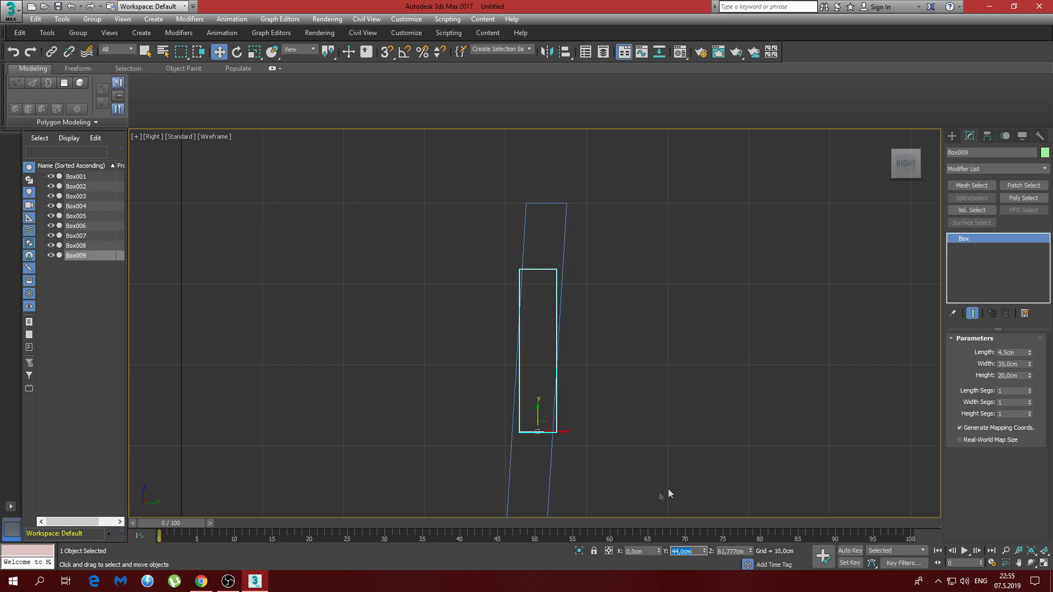
{"action": "middle_click_drag", "start_coordinate": [647, 502], "coordinate": [699, 419]}
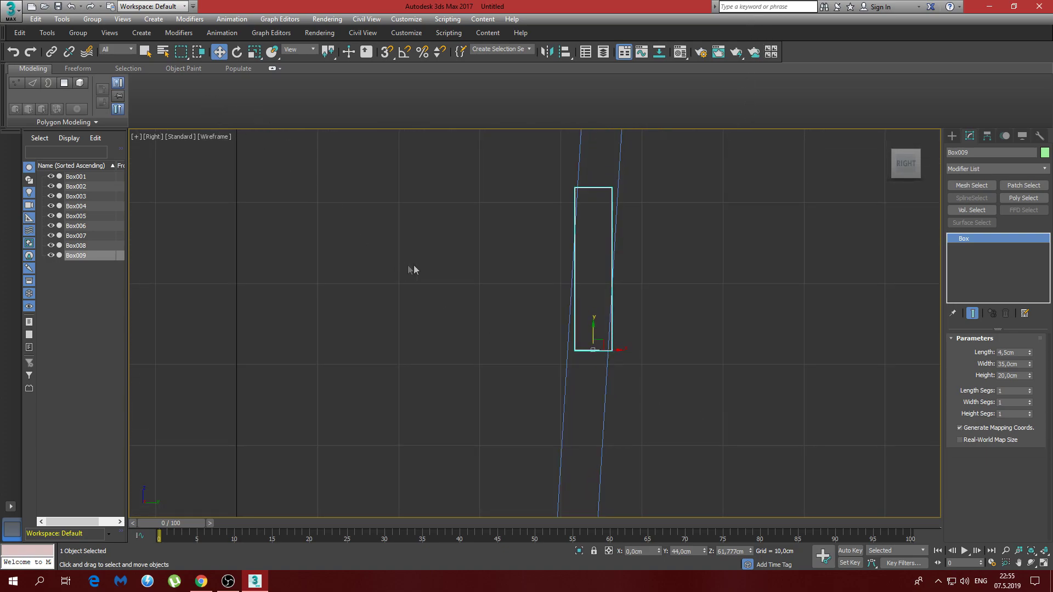
- Set the angle snap increment to 1 degree and enable angle snapping for rotation
{"action": "key", "text": "e"}
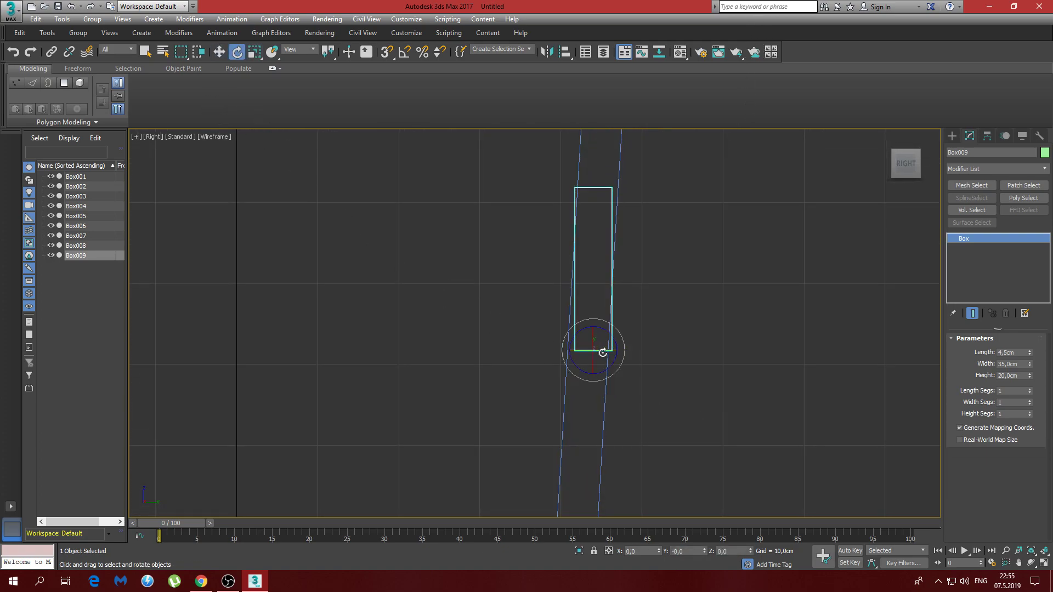
{"action": "right_click", "coordinate": [403, 51]}
{"action": "left_click", "coordinate": [534, 295]}
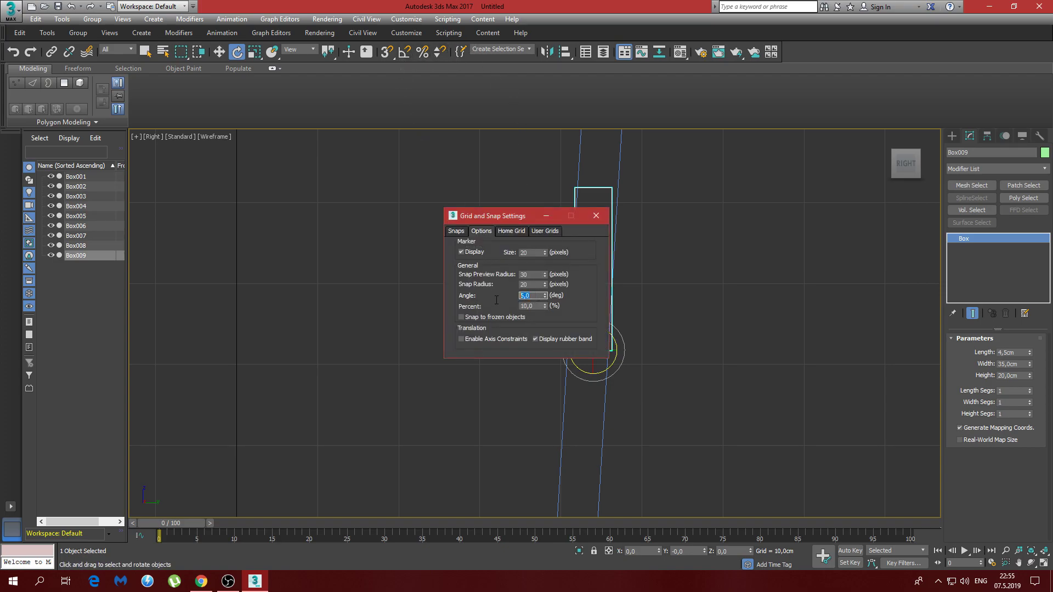
{"action": "type", "text": "1"}
{"action": "left_click", "coordinate": [669, 343]}
{"action": "left_click", "coordinate": [596, 215]}
{"action": "left_click", "coordinate": [405, 51]}
- Rotate the backrest panel by -4 degrees about X to match the tilt of the back legs
{"action": "left_click", "coordinate": [613, 224]}
{"action": "left_click", "coordinate": [613, 193]}
{"action": "left_click_drag", "start_coordinate": [611, 335], "coordinate": [614, 338]}
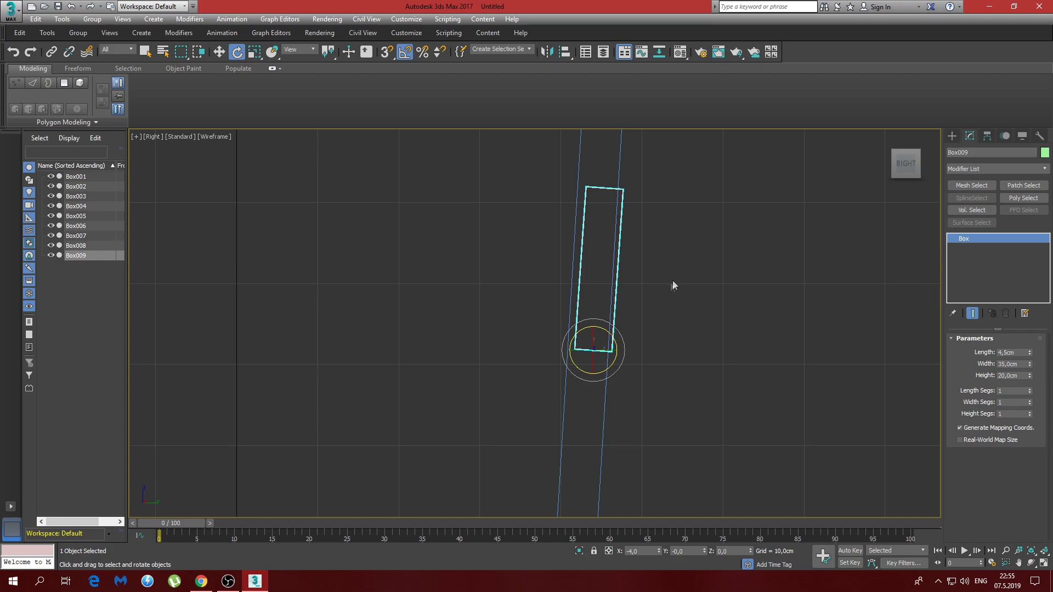
{"action": "middle_click_drag", "start_coordinate": [702, 271], "coordinate": [665, 279]}
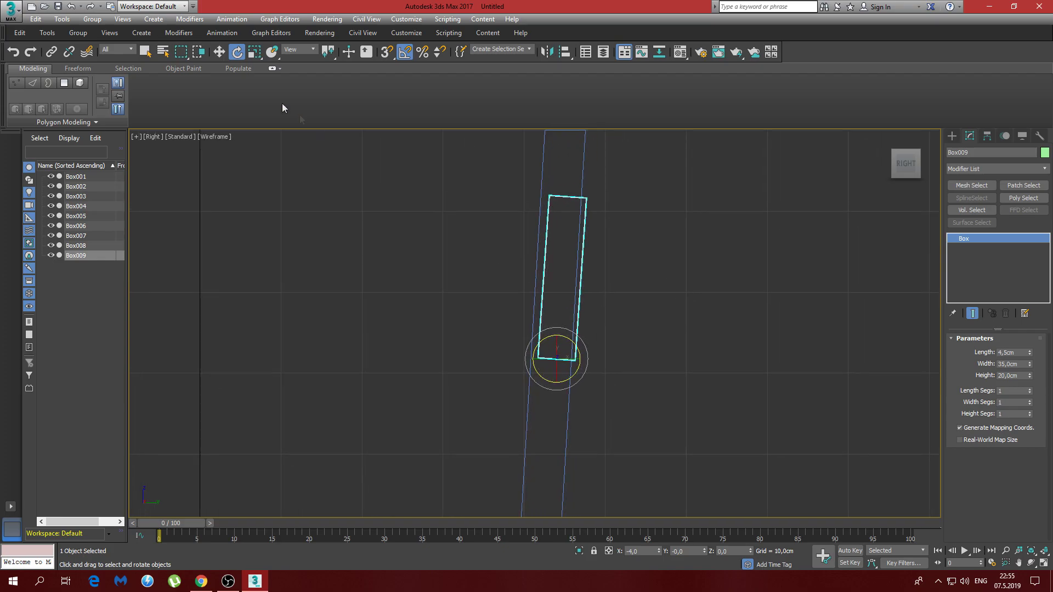
- Move the tilted backrest panel forward to fit within the back leg outline, at Y about 43.3 cm
{"action": "left_click", "coordinate": [215, 52]}
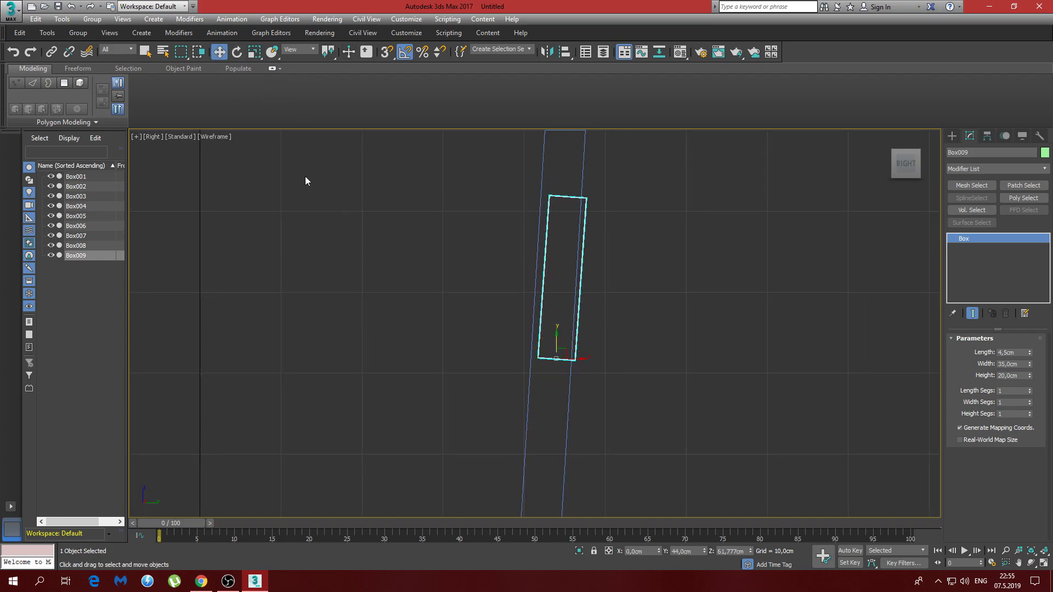
{"action": "left_click_drag", "start_coordinate": [576, 356], "coordinate": [568, 356]}
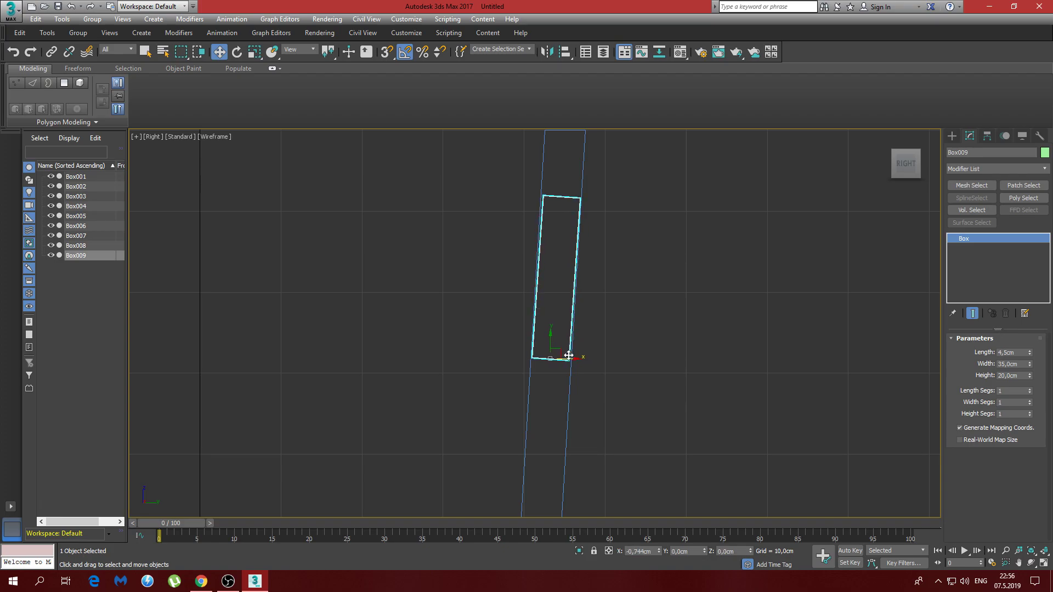
{"action": "left_click_drag", "start_coordinate": [569, 355], "coordinate": [568, 371]}
{"action": "scroll", "coordinate": [590, 285], "scroll_direction": "up", "scroll_amount": 4}
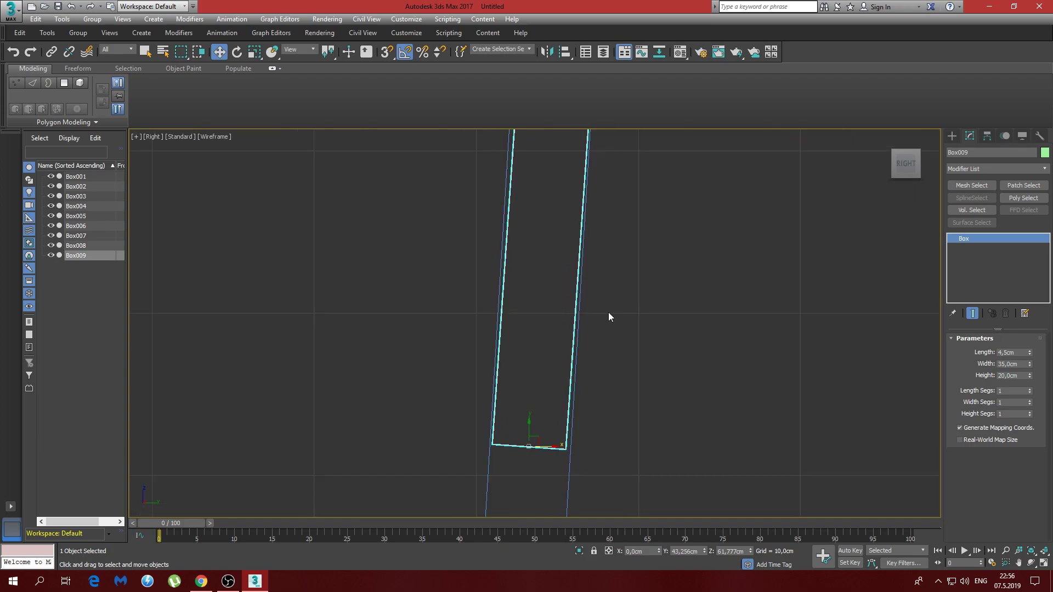
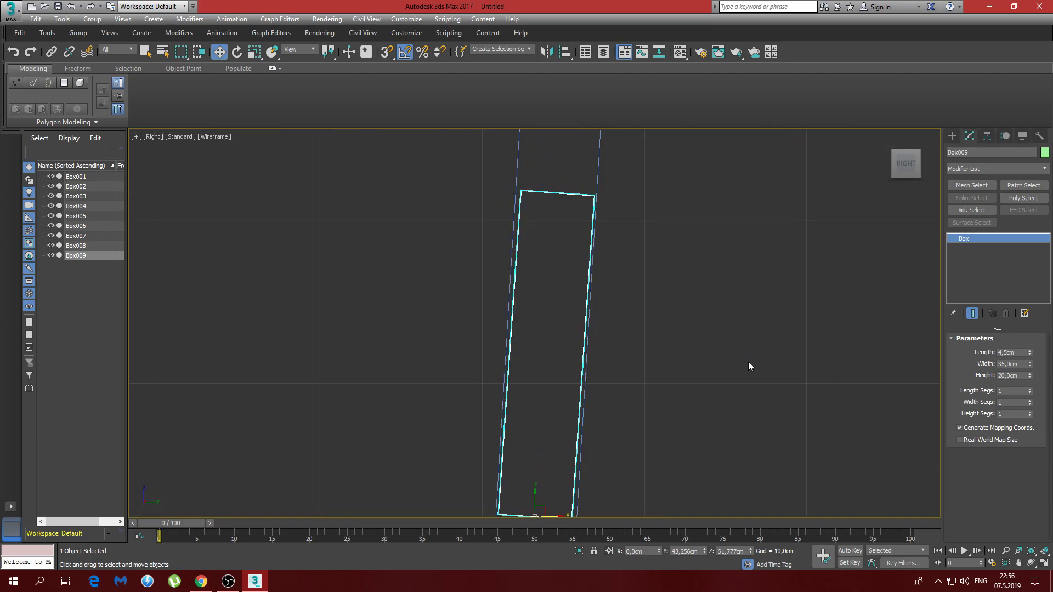
- Set the backrest panel's length to 3 cm and shift it to the back legs' front edge, at Y about 42.4 cm
{"action": "left_click", "coordinate": [1023, 354]}
{"action": "type", "text": "3"}
{"action": "key", "text": "Return"}
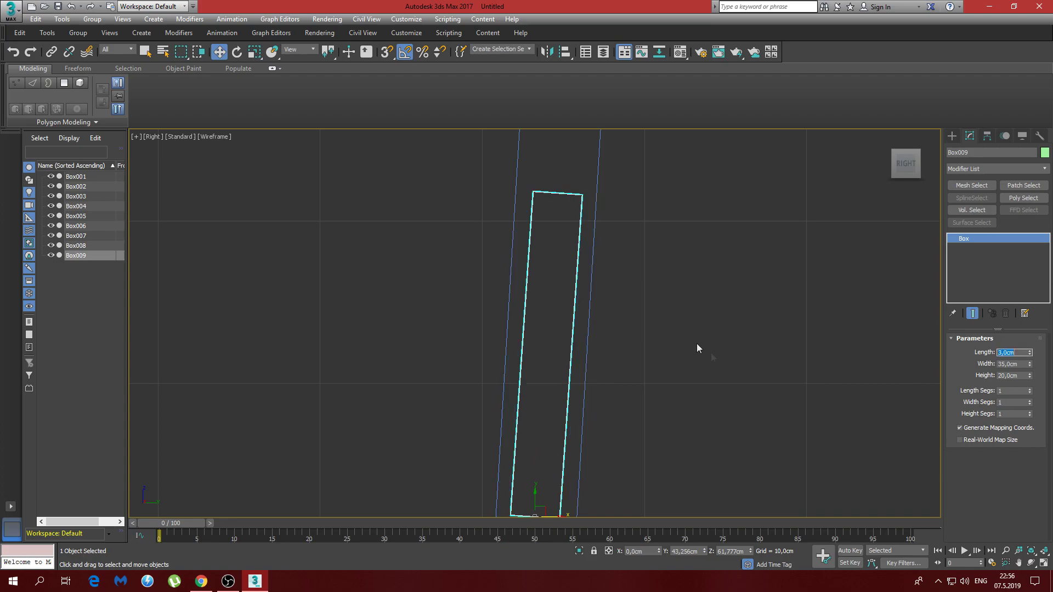
{"action": "middle_click_drag", "start_coordinate": [614, 382], "coordinate": [618, 324]}
{"action": "left_click_drag", "start_coordinate": [556, 457], "coordinate": [542, 454]}
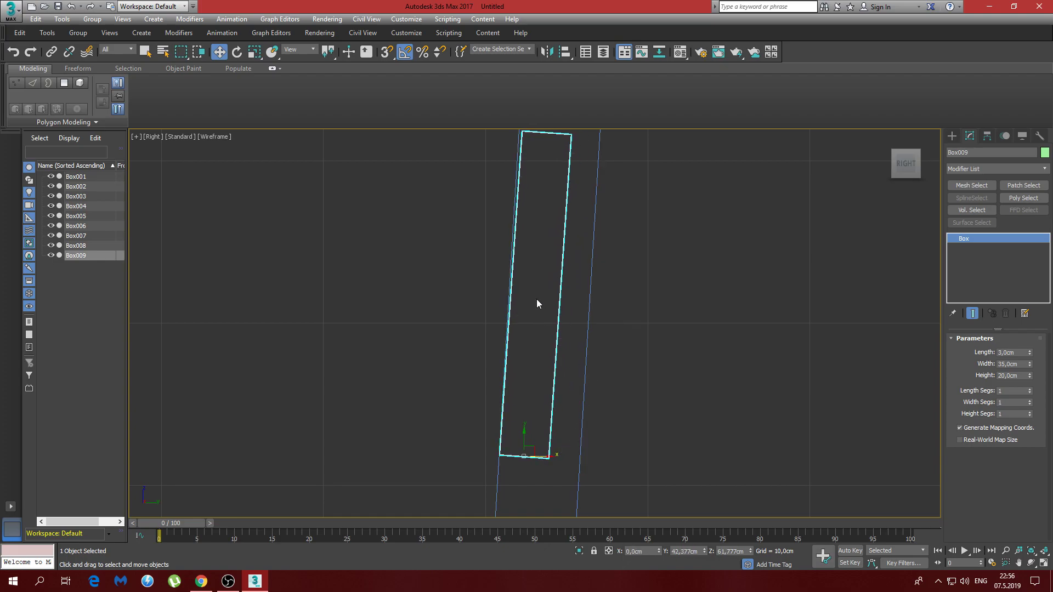
- Refine the angle snap increment and rotate the backrest panel slightly so its front edge runs parallel to the back legs
{"action": "right_click", "coordinate": [405, 54]}
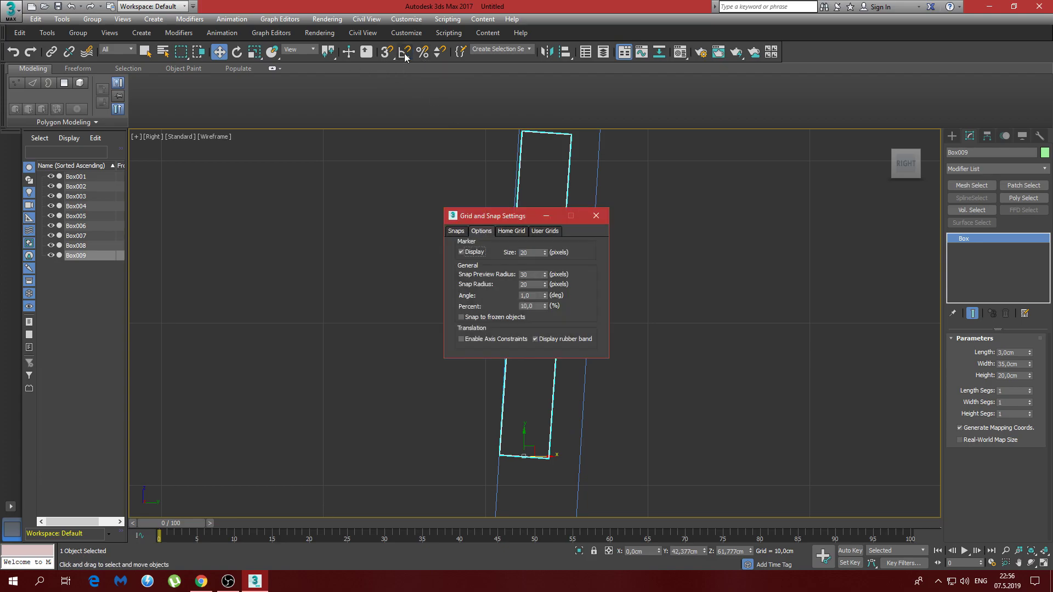
{"action": "left_click", "coordinate": [533, 295]}
{"action": "left_click", "coordinate": [596, 217]}
{"action": "left_click", "coordinate": [405, 52]}
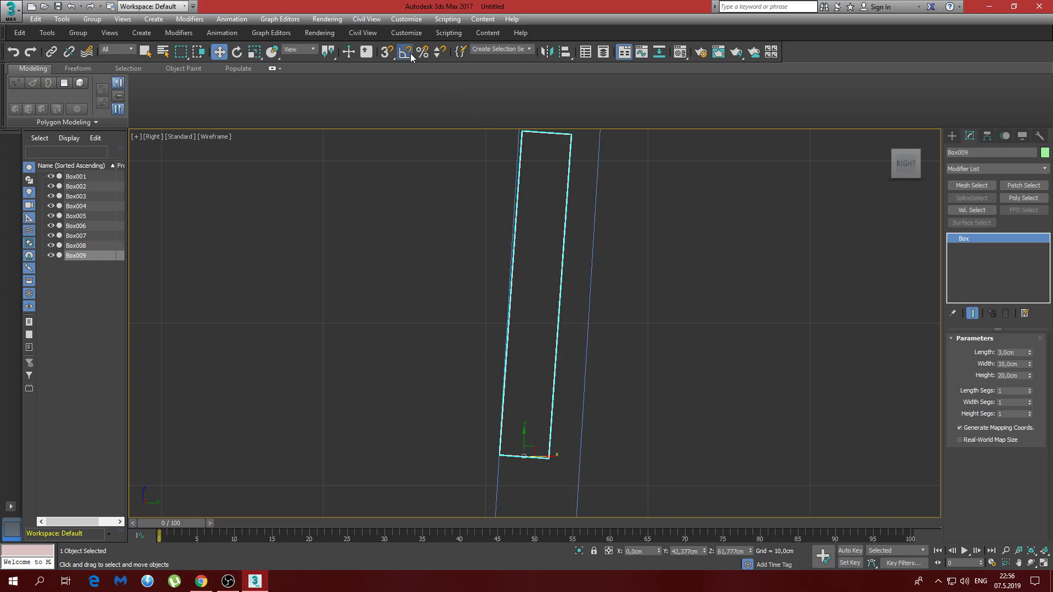
{"action": "key", "text": "e"}
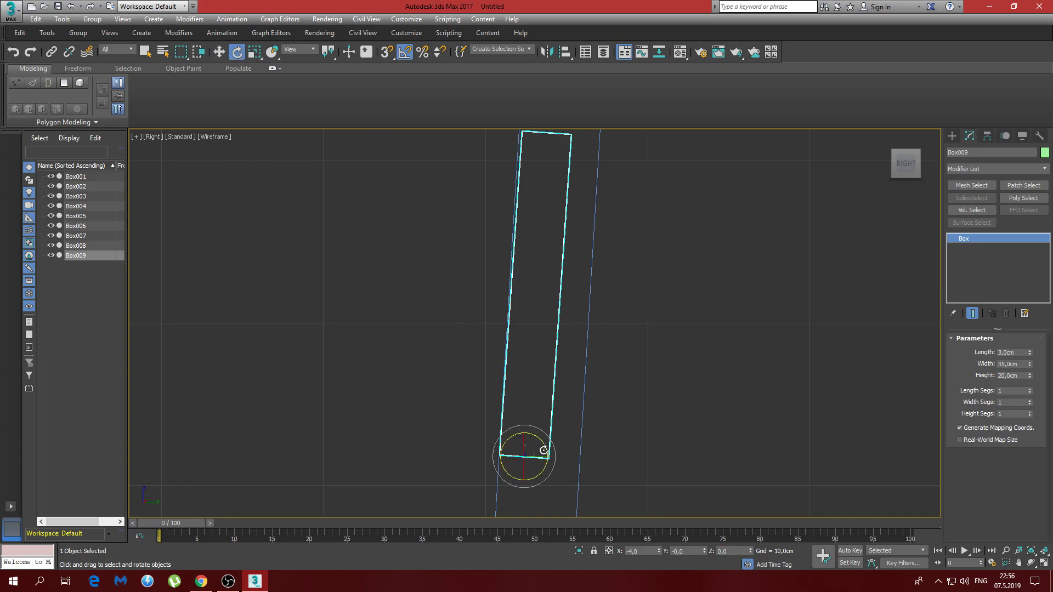
{"action": "left_click_drag", "start_coordinate": [546, 450], "coordinate": [547, 448]}
{"action": "left_click", "coordinate": [609, 467]}
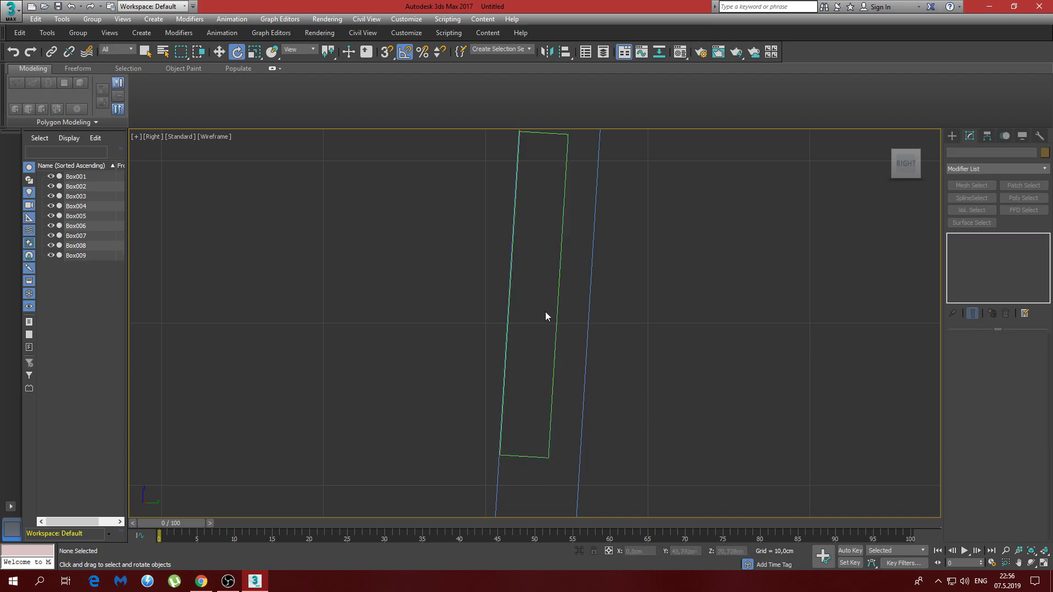
- Set the backrest panel's length to 4.5 cm and move it about 0.6 cm back to sit centred within the back leg outline
{"action": "left_click", "coordinate": [219, 53]}
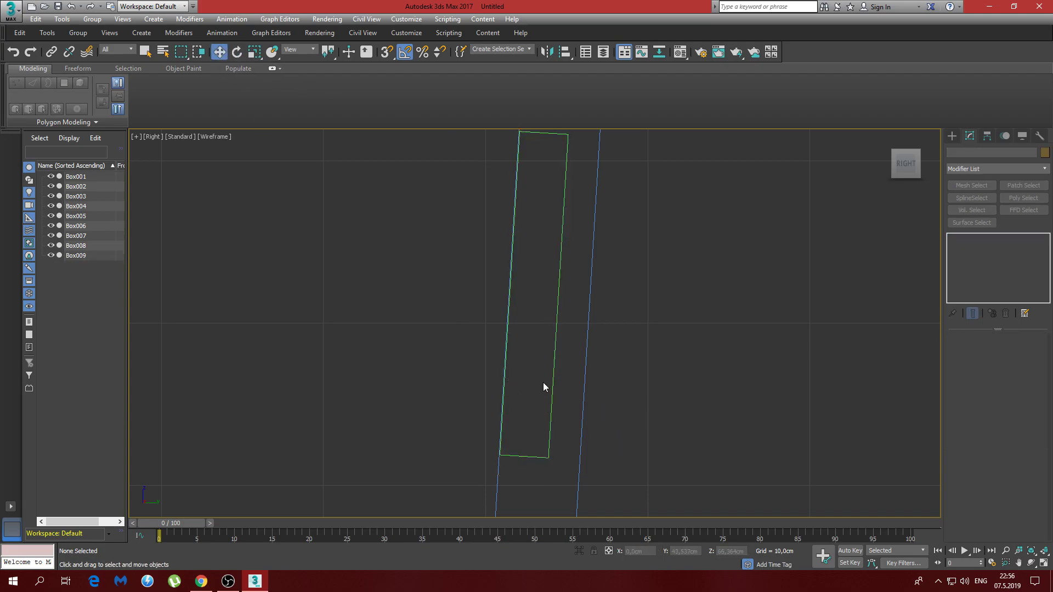
{"action": "left_click", "coordinate": [558, 367]}
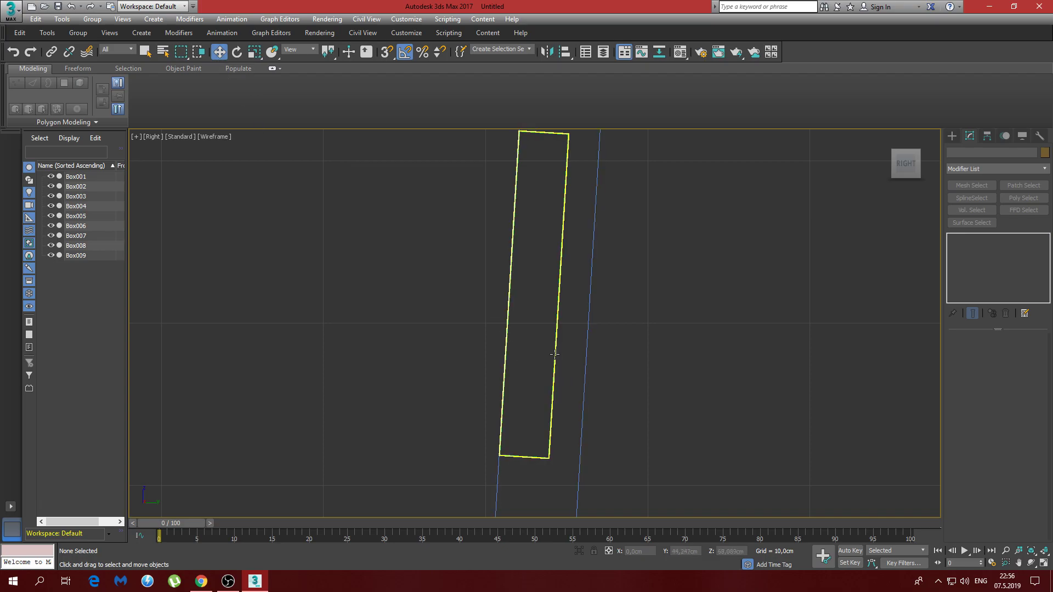
{"action": "left_click_drag", "start_coordinate": [540, 455], "coordinate": [544, 456]}
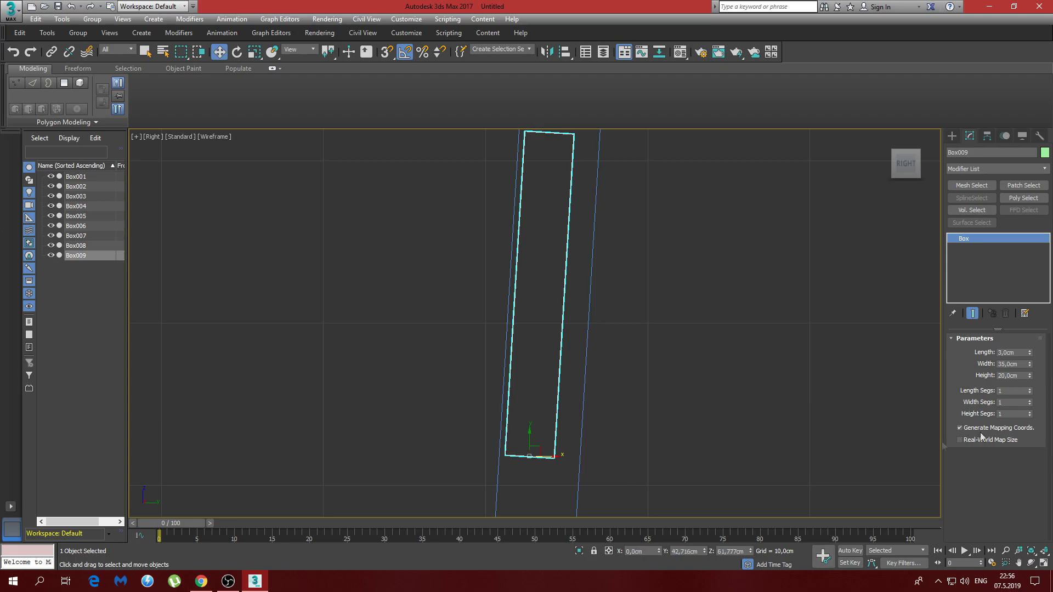
{"action": "left_click", "coordinate": [1021, 353]}
{"action": "type", "text": "4,5"}
{"action": "key", "text": "Return"}
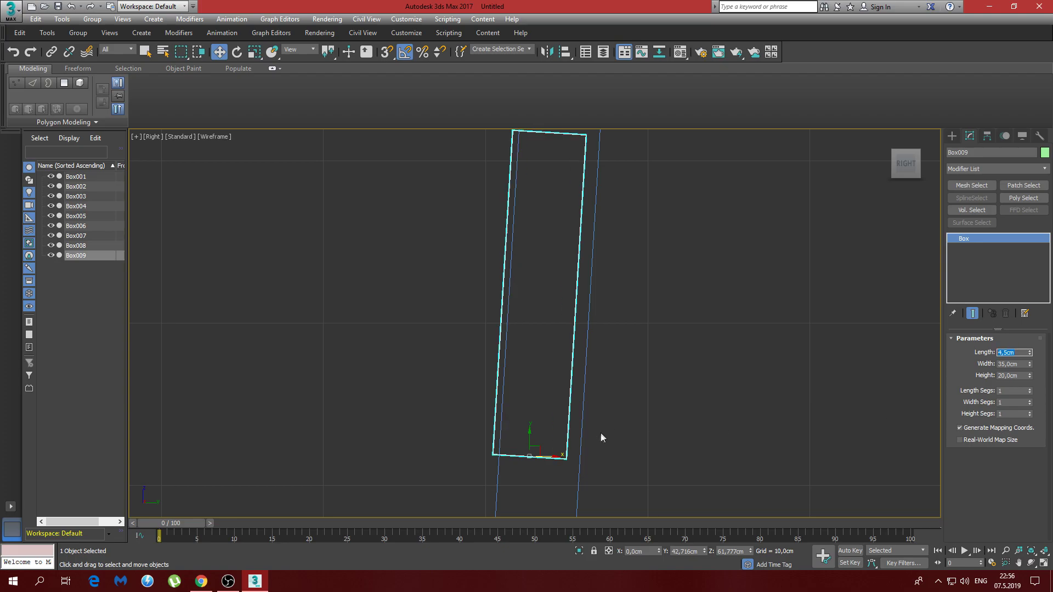
{"action": "left_click_drag", "start_coordinate": [546, 458], "coordinate": [556, 458]}
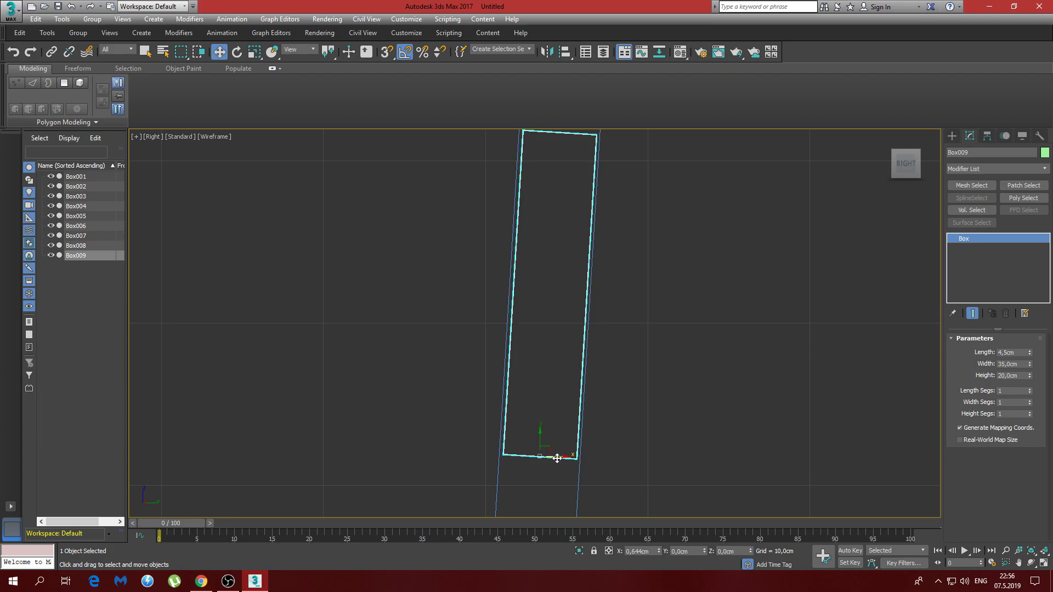
{"action": "left_click", "coordinate": [635, 331]}
{"action": "scroll", "coordinate": [642, 351], "scroll_direction": "down", "scroll_amount": 5}
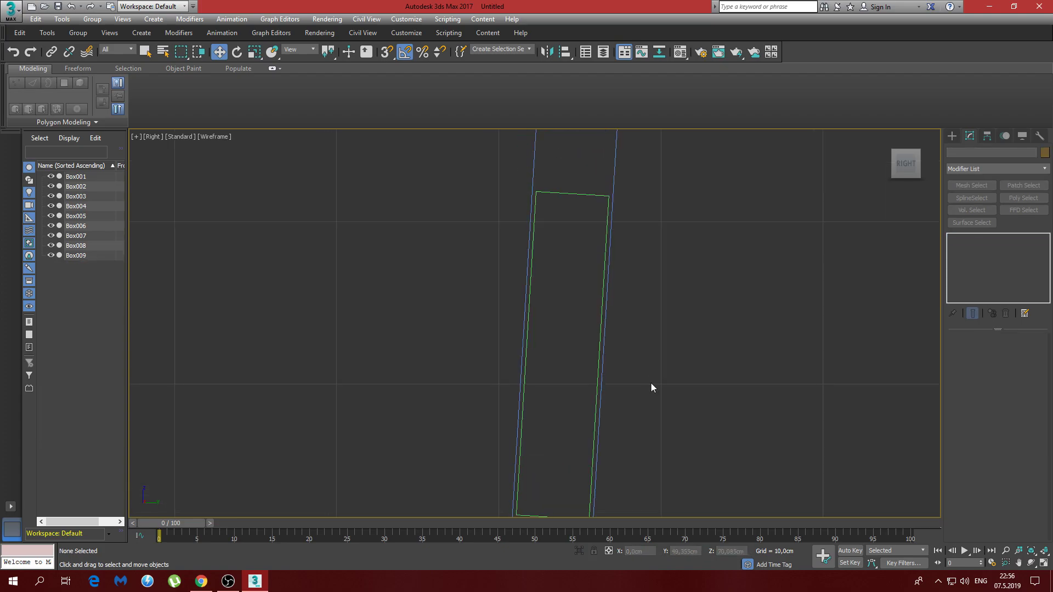
{"action": "left_click", "coordinate": [1043, 563]}
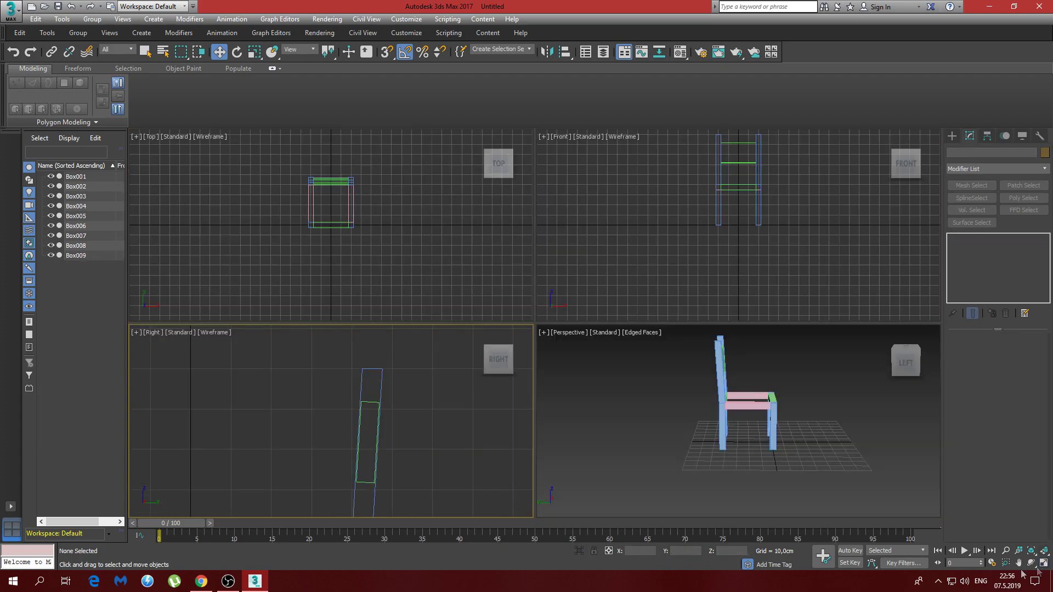
{"action": "middle_click_drag", "start_coordinate": [831, 377], "coordinate": [813, 392], "text": "alt"}
{"action": "scroll", "coordinate": [736, 380], "scroll_direction": "up", "scroll_amount": 5}
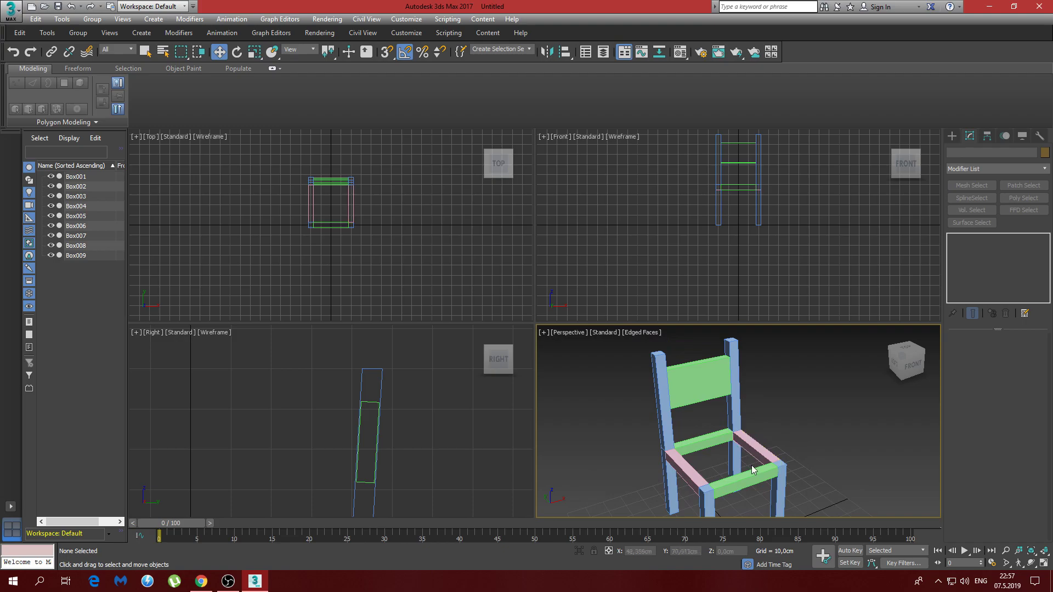
- Create a plane about 43.4 cm long and 41.7 cm wide over the seat frame in the Top view
{"action": "left_click", "coordinate": [421, 255]}
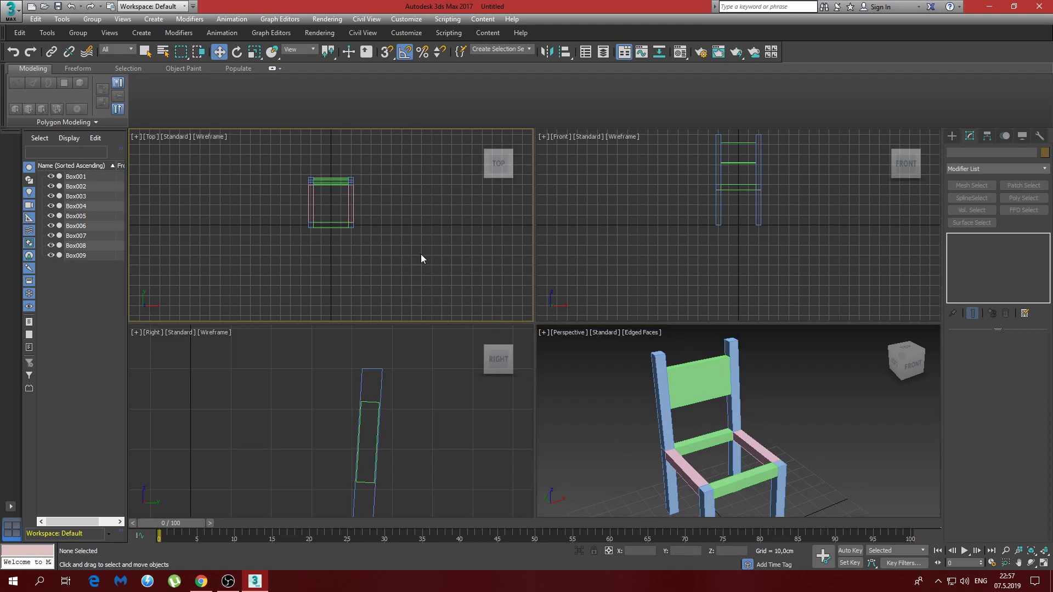
{"action": "left_click", "coordinate": [1042, 564]}
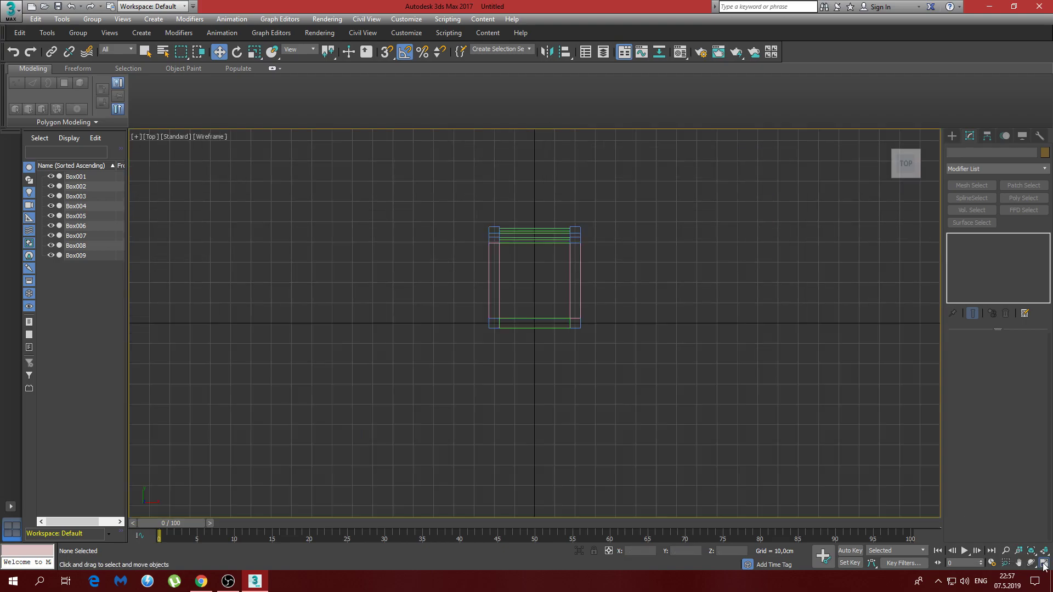
{"action": "left_click", "coordinate": [952, 135]}
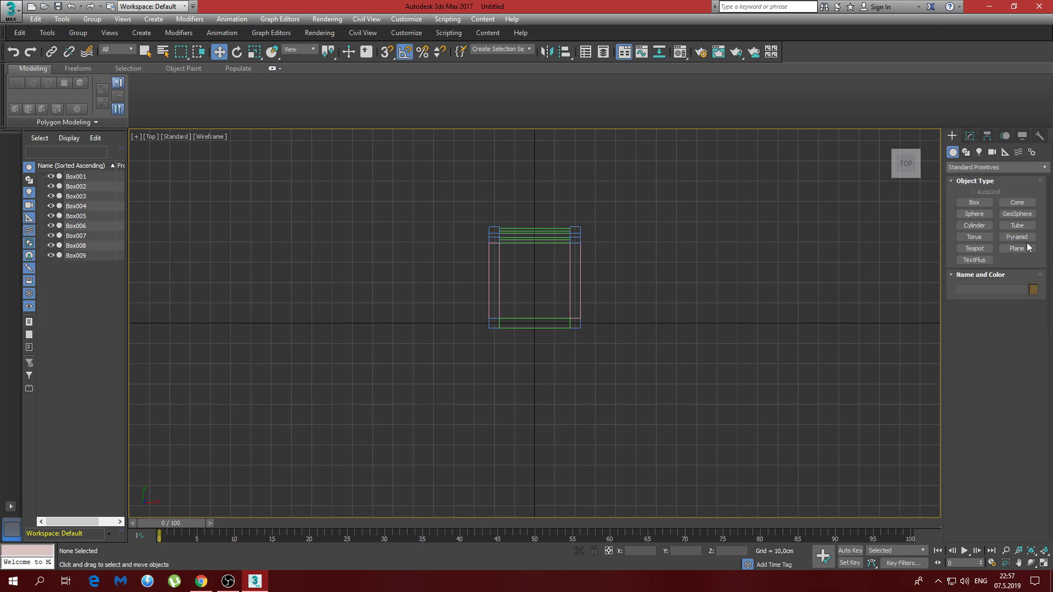
{"action": "left_click", "coordinate": [1016, 248]}
{"action": "scroll", "coordinate": [512, 263], "scroll_direction": "up", "scroll_amount": 4}
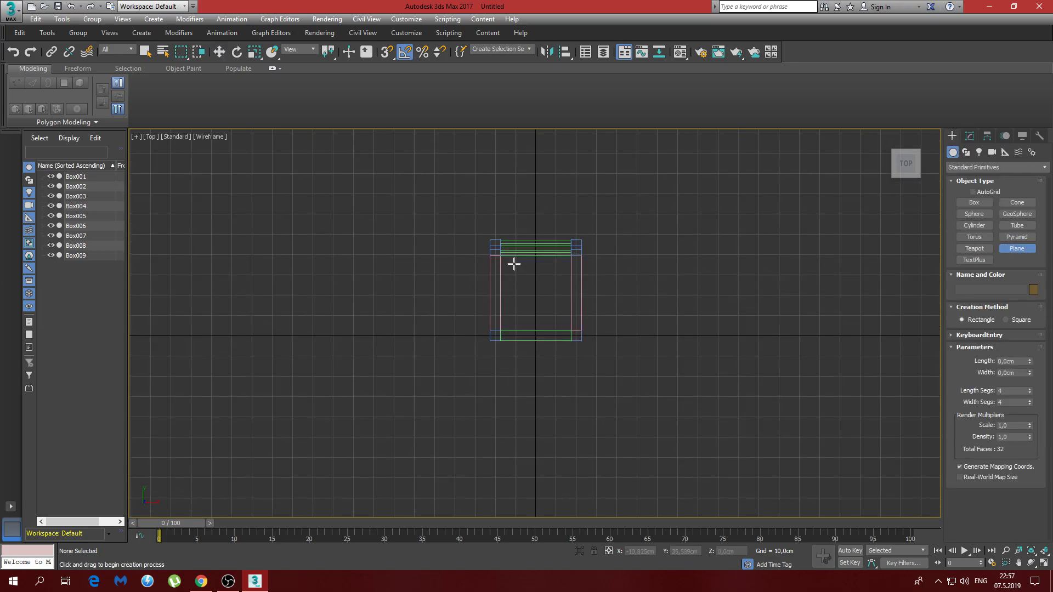
{"action": "middle_click_drag", "start_coordinate": [512, 263], "coordinate": [497, 274]}
{"action": "scroll", "coordinate": [497, 274], "scroll_direction": "up", "scroll_amount": 2}
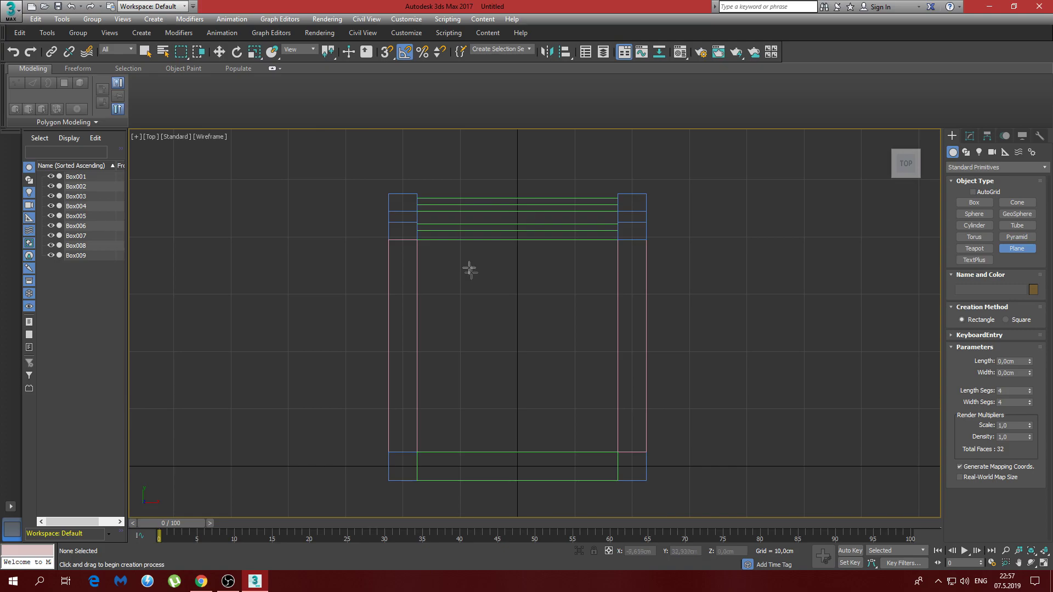
{"action": "left_click_drag", "start_coordinate": [396, 221], "coordinate": [636, 470]}
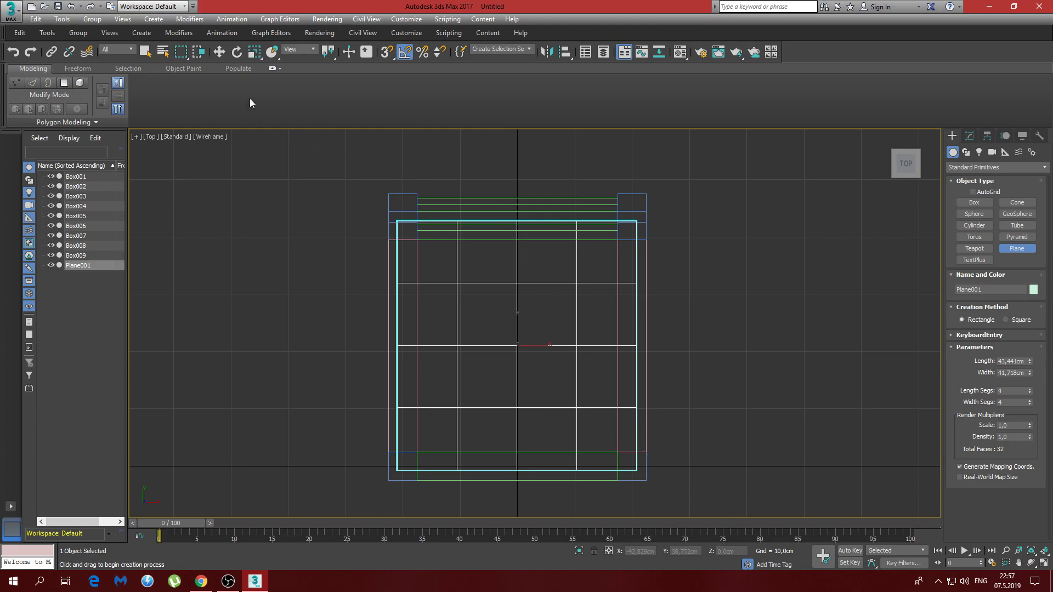
- Position the seat plane at X 0 cm and Y 21 cm, in line with the side rails
{"action": "left_click", "coordinate": [221, 52]}
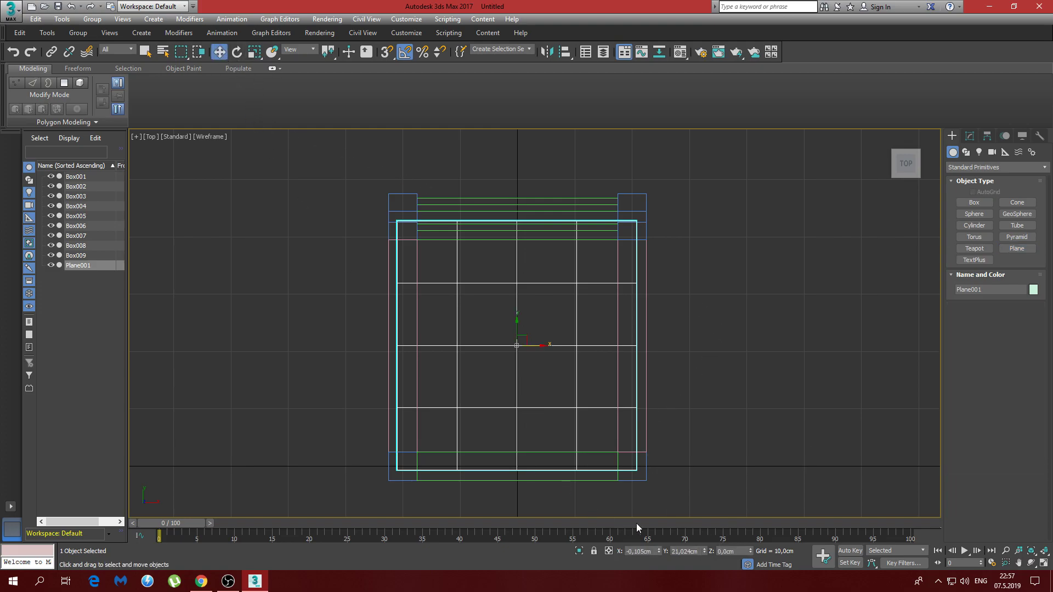
{"action": "right_click", "coordinate": [657, 552]}
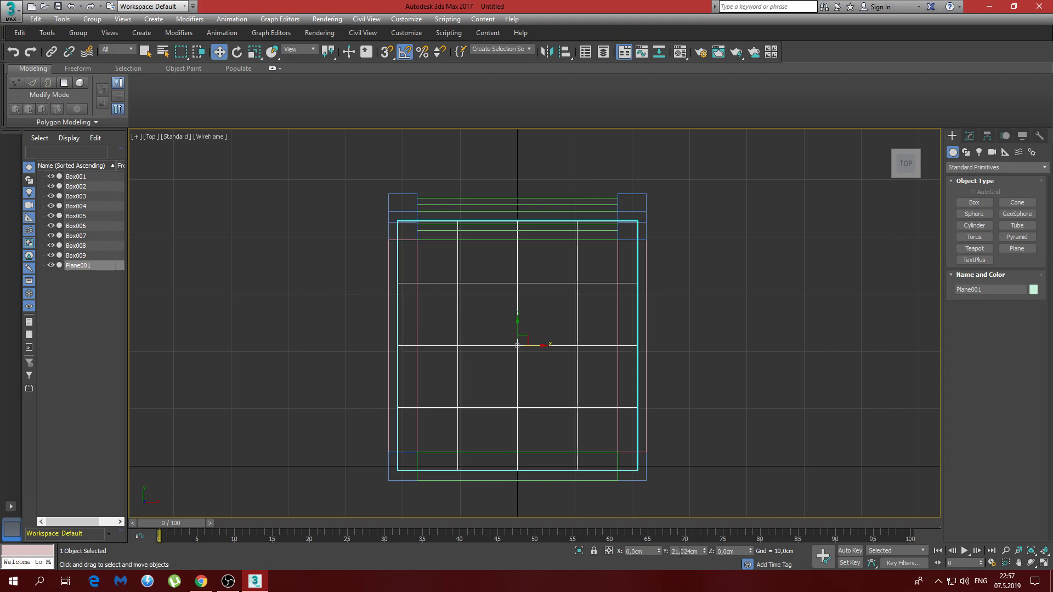
{"action": "double_click", "coordinate": [680, 552]}
{"action": "key", "text": "Return"}
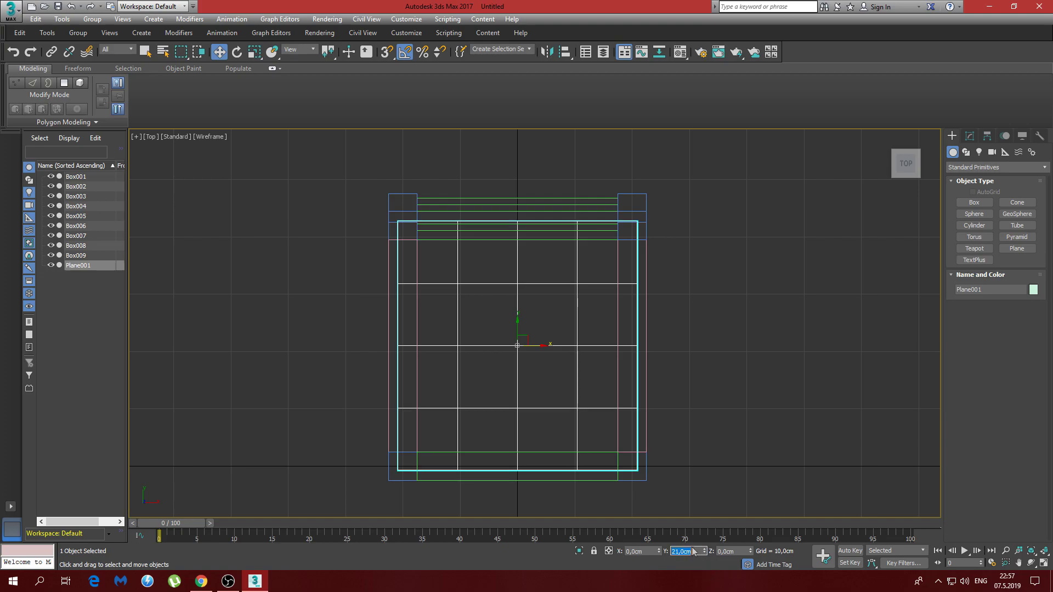
{"action": "left_click", "coordinate": [645, 278]}
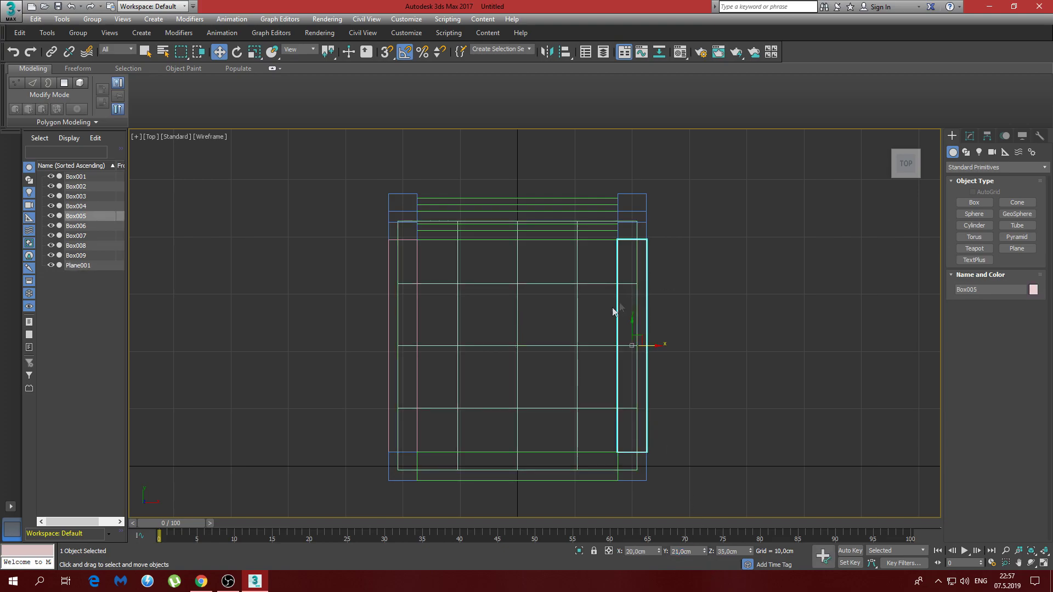
{"action": "left_click", "coordinate": [551, 347]}
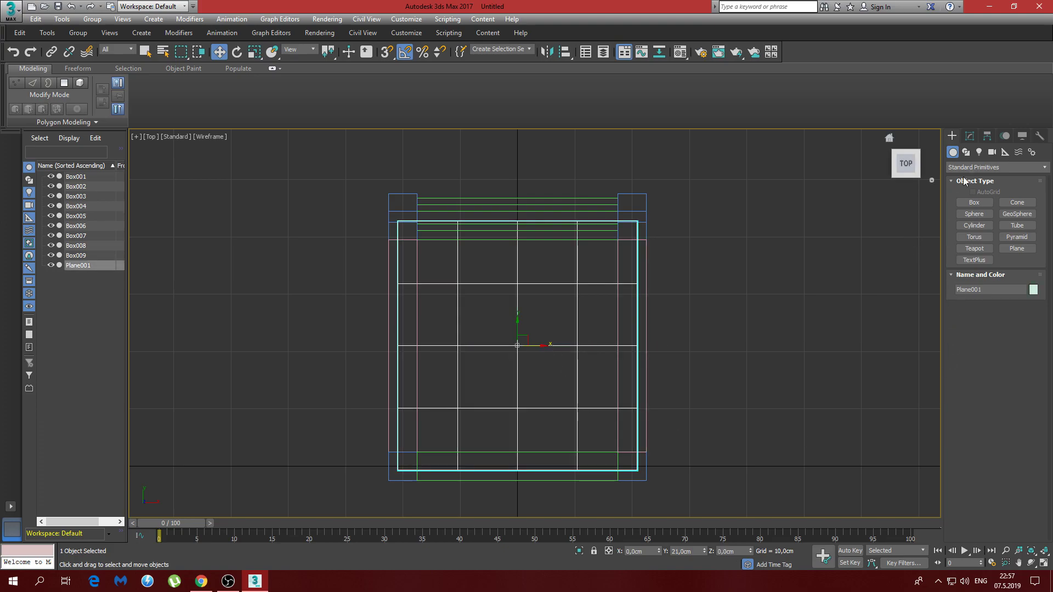
- Set the seat plane's length to 47 cm and width to 45 cm, with 9 length and 9 width segments
{"action": "left_click", "coordinate": [969, 135]}
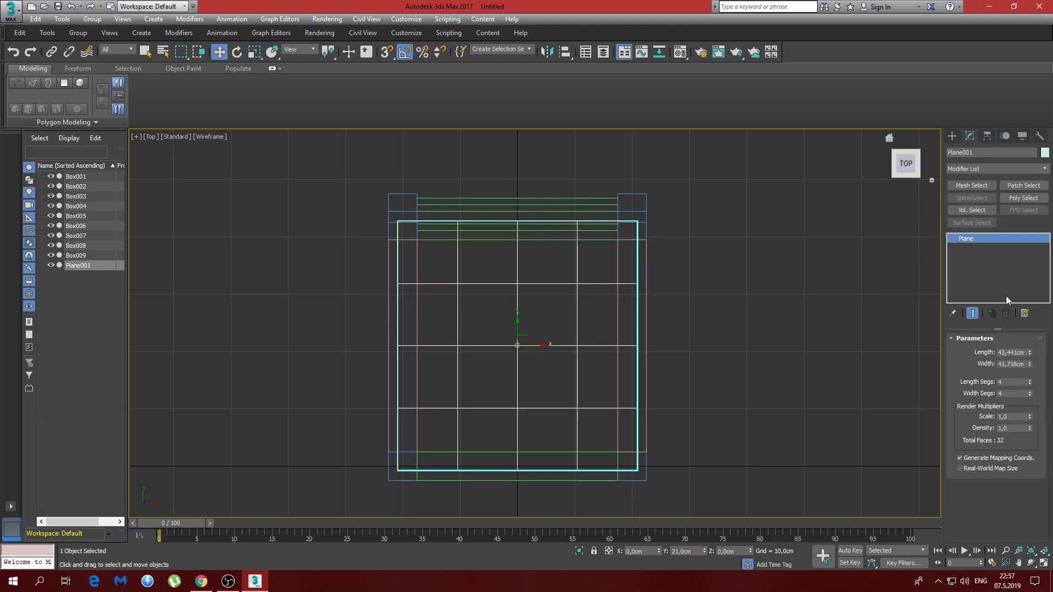
{"action": "left_click", "coordinate": [1025, 352]}
{"action": "type", "text": "45"}
{"action": "key", "text": "Return"}
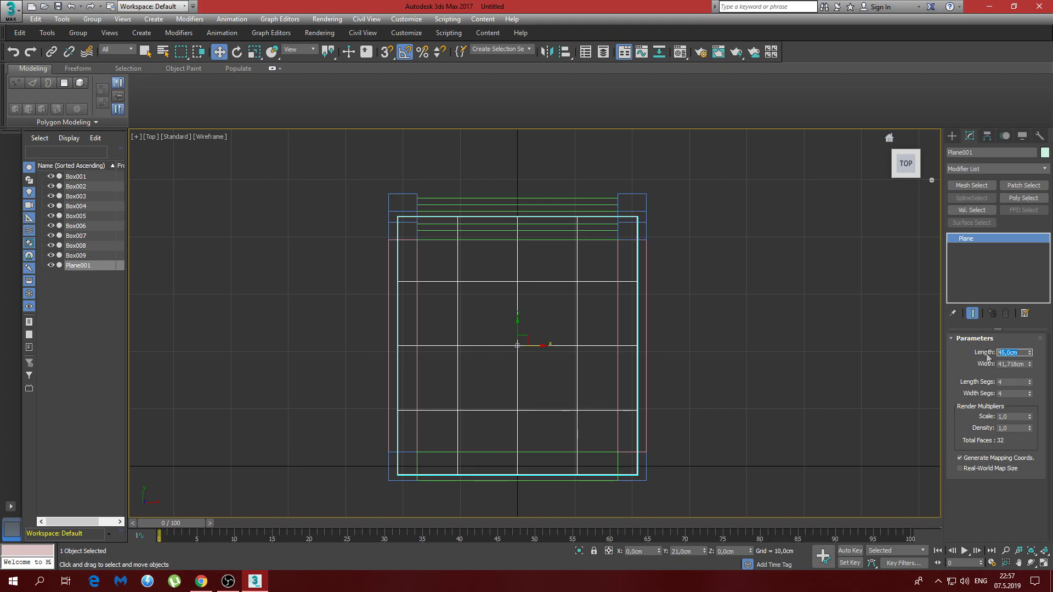
{"action": "type", "text": "47"}
{"action": "key", "text": "Return"}
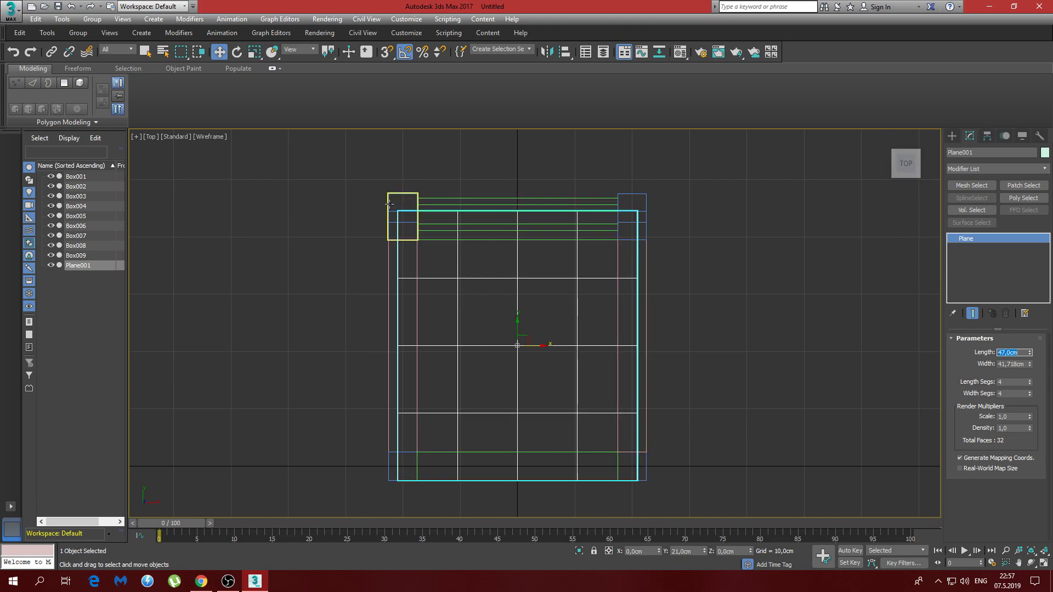
{"action": "double_click", "coordinate": [1020, 364]}
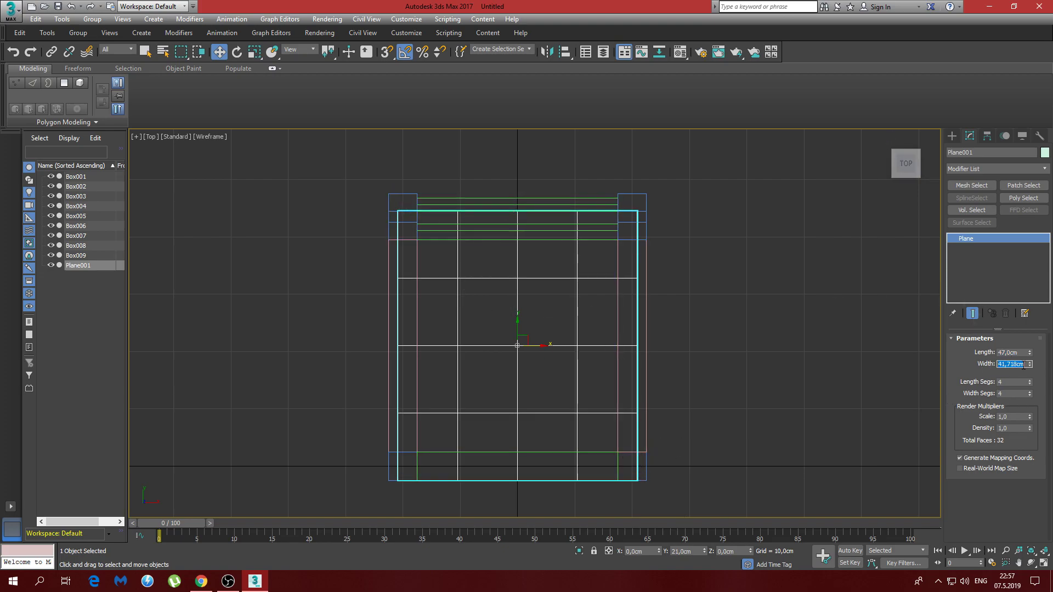
{"action": "type", "text": "45"}
{"action": "key", "text": "Return"}
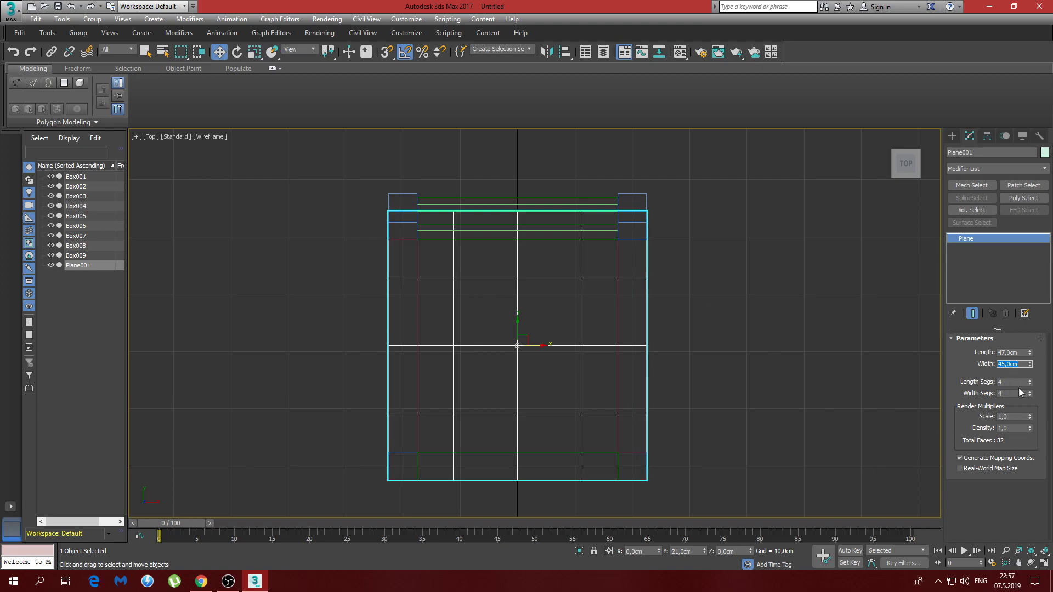
{"action": "left_click_drag", "start_coordinate": [1028, 379], "coordinate": [1030, 393]}
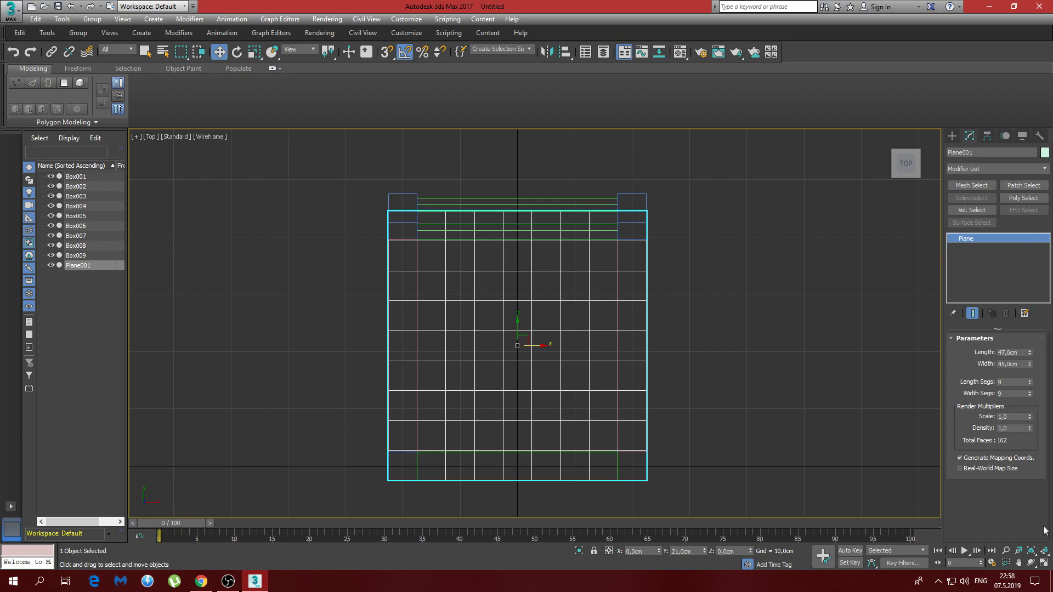
- Raise the seat plane onto the rails at Z 40 cm
{"action": "left_click", "coordinate": [1045, 565]}
{"action": "middle_click_drag", "start_coordinate": [822, 443], "coordinate": [767, 455], "text": "alt"}
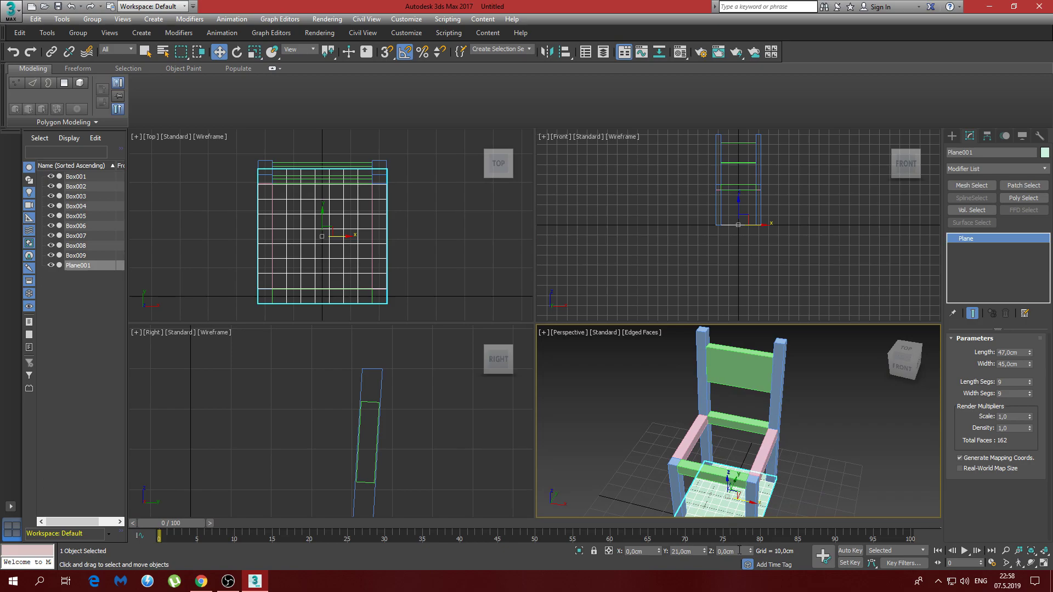
{"action": "left_click", "coordinate": [838, 468]}
{"action": "right_click", "coordinate": [838, 468]}
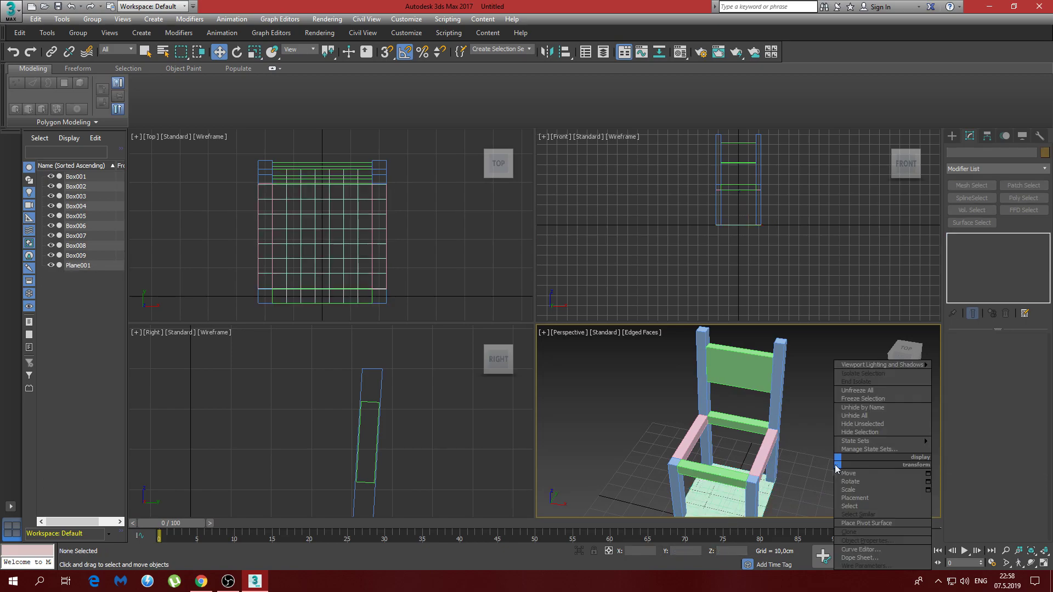
{"action": "left_click", "coordinate": [741, 503]}
{"action": "left_click", "coordinate": [733, 507]}
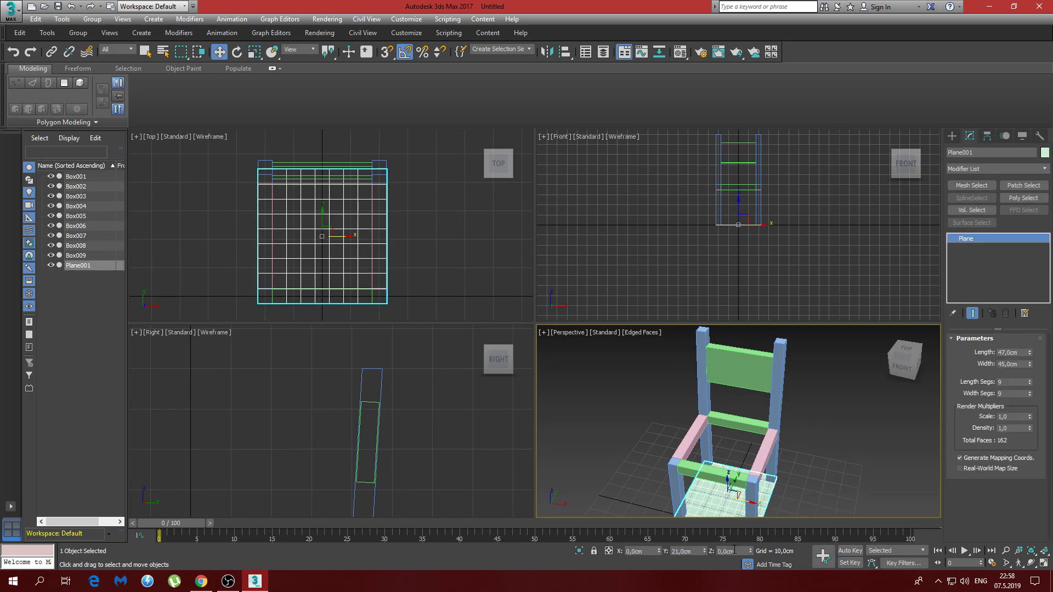
{"action": "type", "text": "40"}
{"action": "key", "text": "Return"}
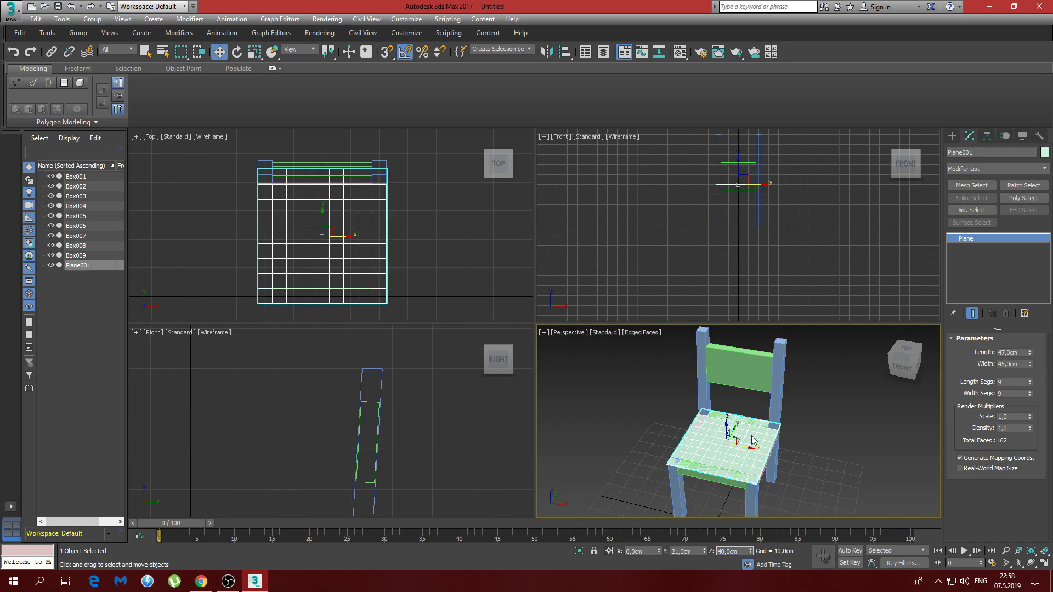
- Isolate the seat plane and convert it to an Editable Poly
{"action": "right_click", "coordinate": [753, 440]}
{"action": "left_click", "coordinate": [795, 363]}
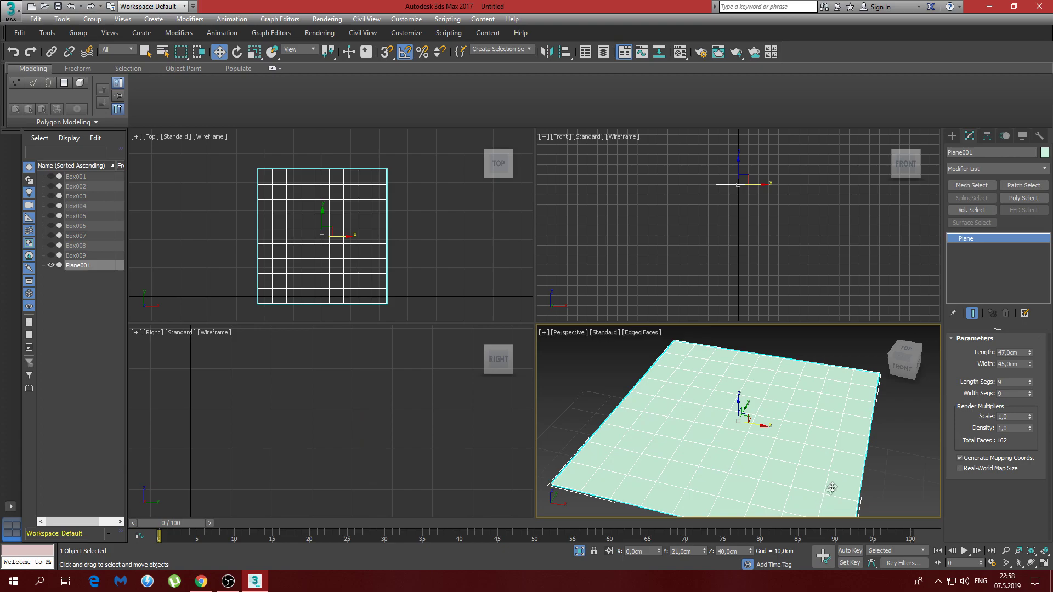
{"action": "right_click", "coordinate": [795, 433]}
{"action": "mouse_move", "coordinate": [839, 546]}
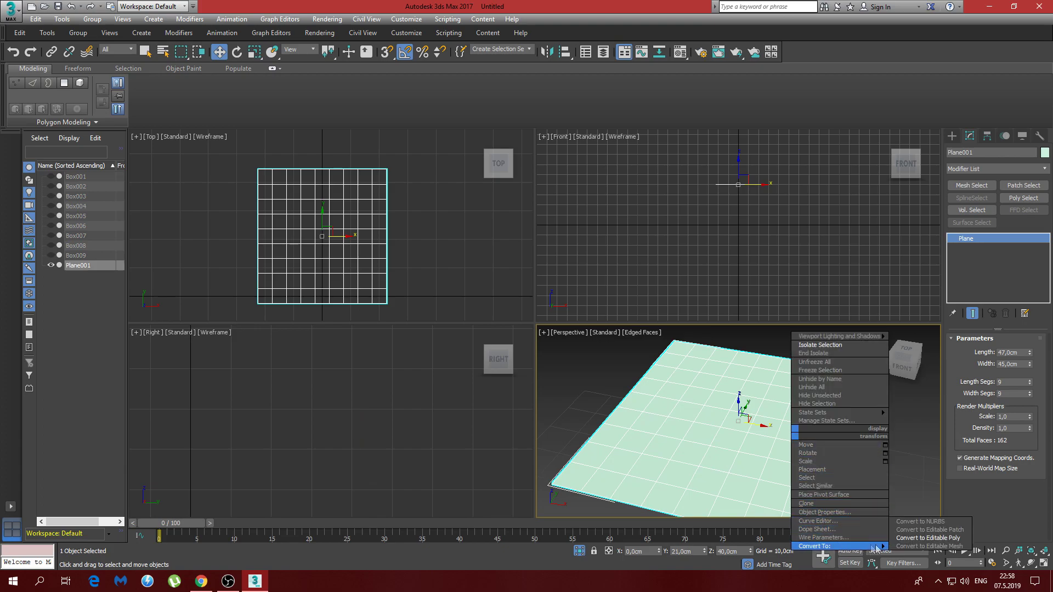
{"action": "left_click", "coordinate": [918, 540]}
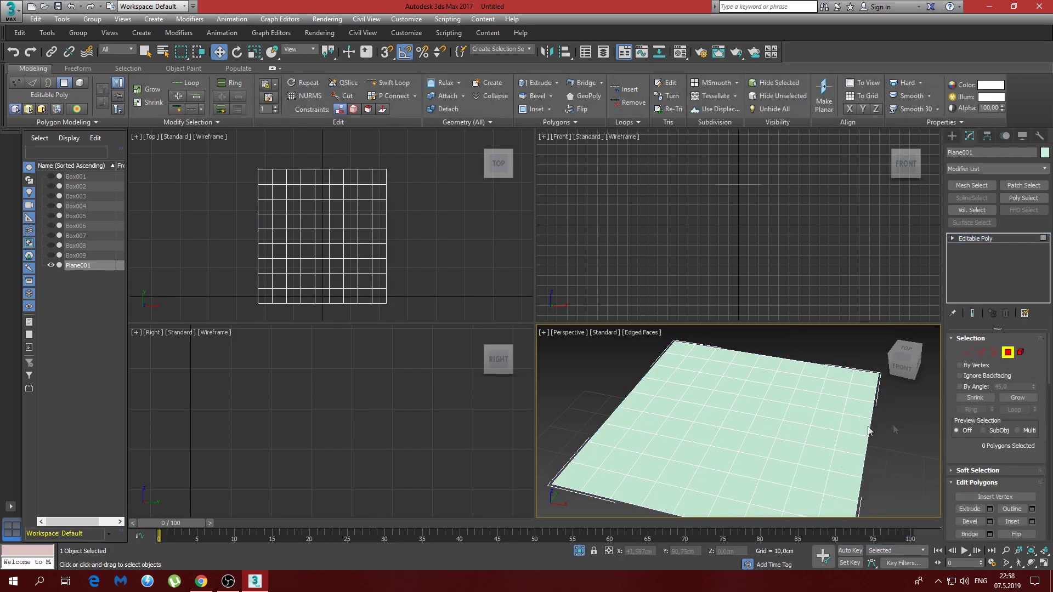
- Delete the two rear corner polygons of the seat plane to make room for the back legs
{"action": "left_click", "coordinate": [864, 378]}
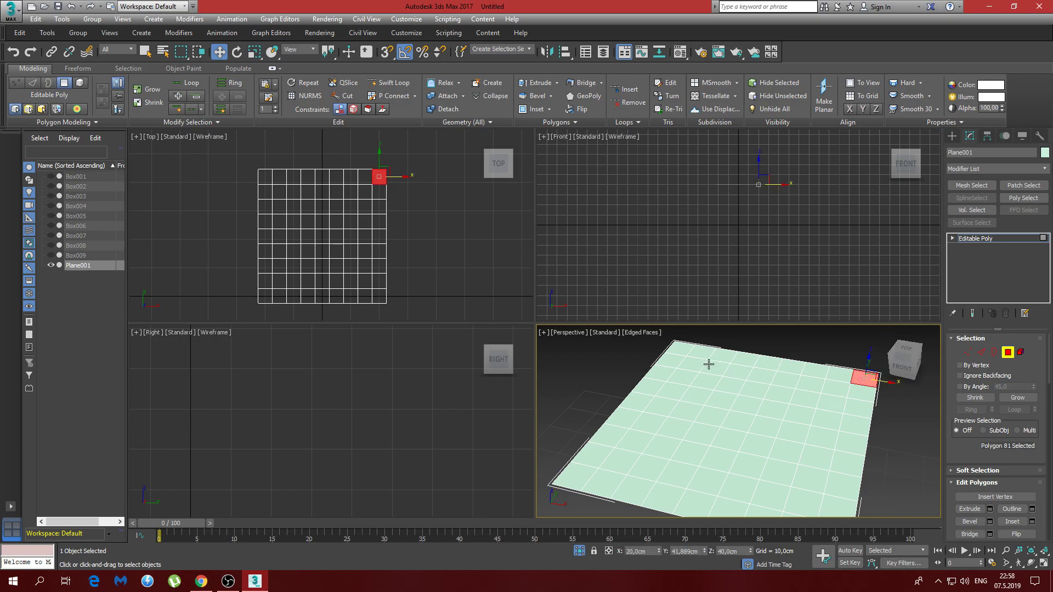
{"action": "left_click", "coordinate": [682, 350], "text": "ctrl"}
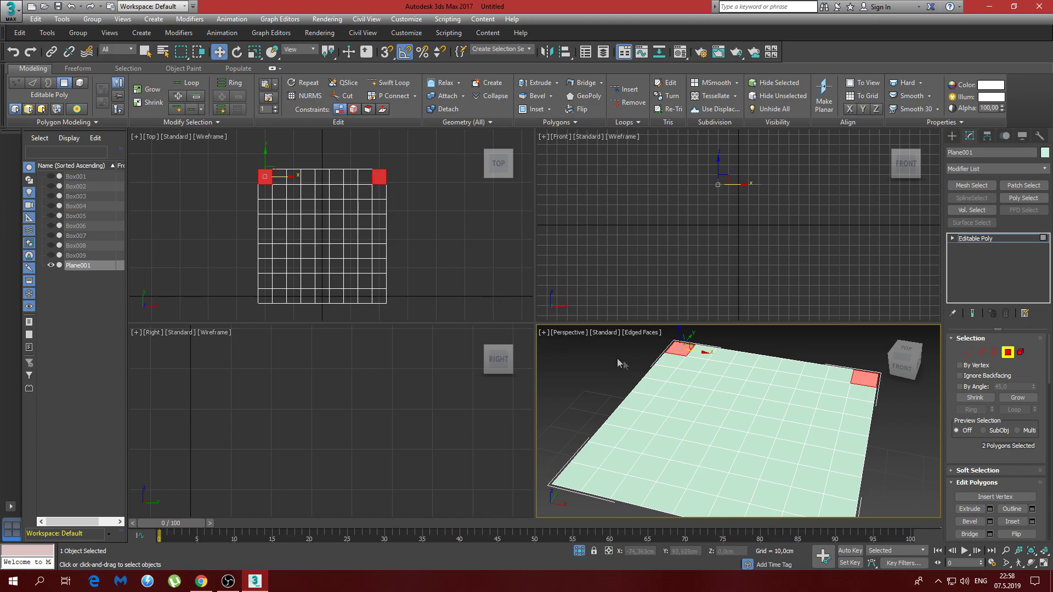
{"action": "key", "text": "Delete"}
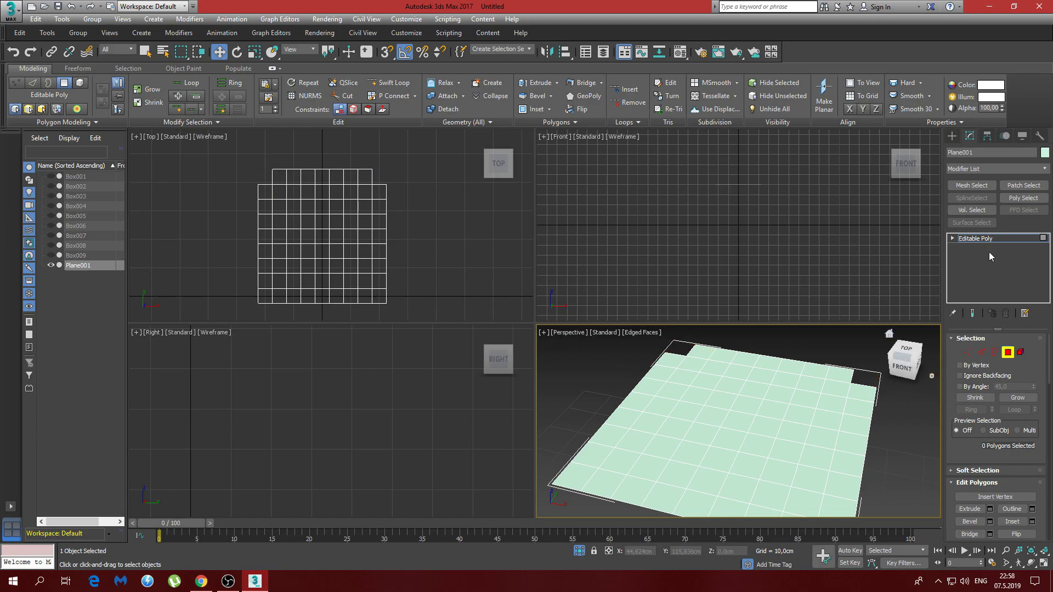
- Add a Shell modifier to the seat with an outer amount of 3,5 cm
{"action": "left_click", "coordinate": [992, 169]}
{"action": "left_click_drag", "start_coordinate": [1047, 204], "coordinate": [1049, 392]}
{"action": "left_click", "coordinate": [971, 376]}
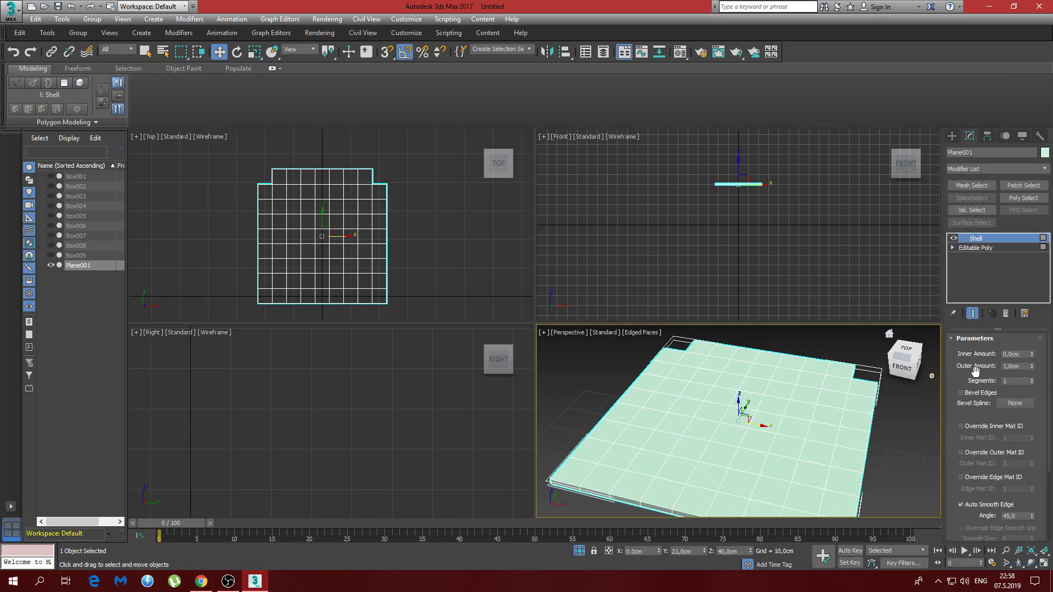
{"action": "left_click", "coordinate": [1025, 366]}
{"action": "type", "text": "4"}
{"action": "key", "text": "Return"}
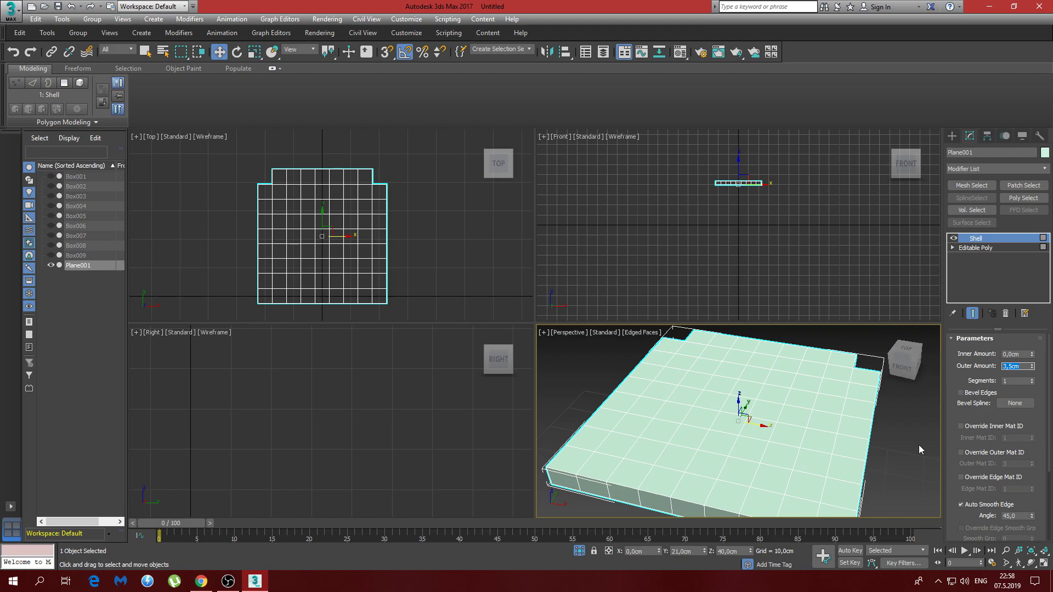
- End the isolation of the seat so that the whole chair is shown
{"action": "middle_click_drag", "start_coordinate": [906, 443], "coordinate": [789, 387], "text": "alt"}
{"action": "right_click", "coordinate": [790, 387]}
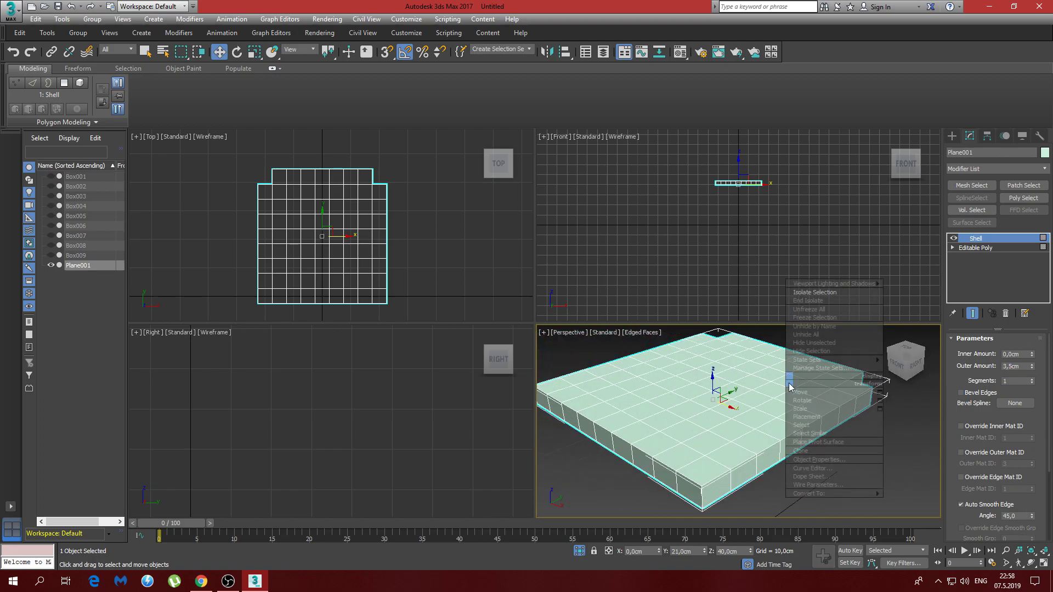
{"action": "left_click", "coordinate": [811, 292]}
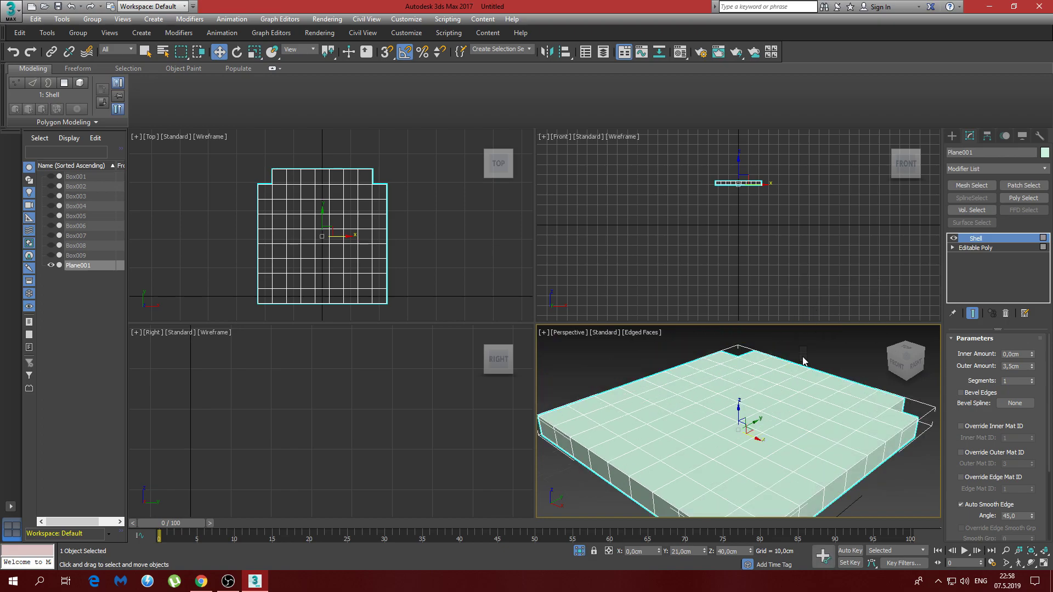
{"action": "right_click", "coordinate": [803, 360]}
{"action": "left_click", "coordinate": [826, 276]}
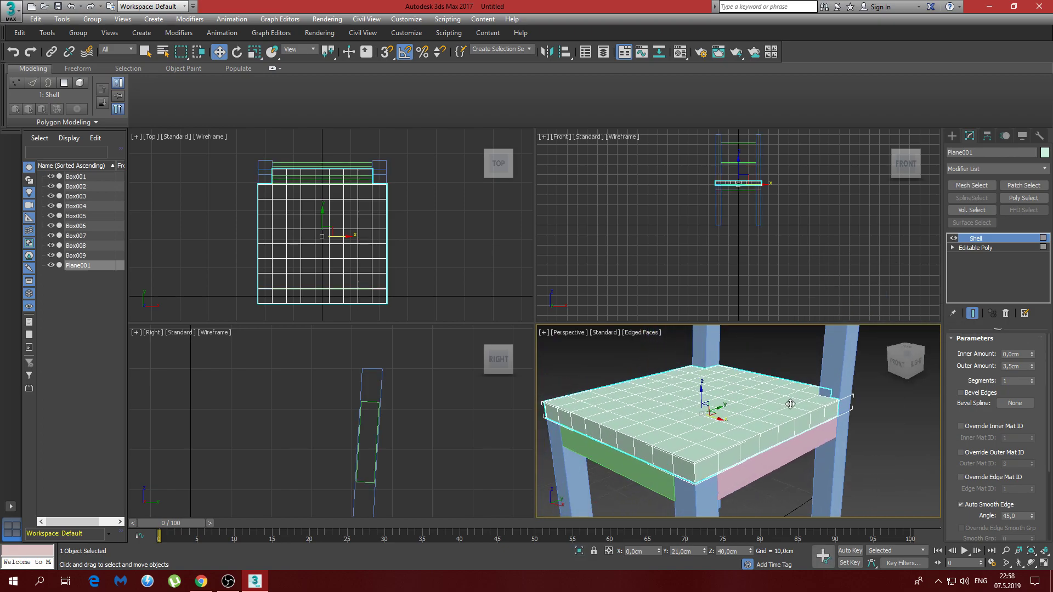
- Collapse the seat's modifier stack and convert the resulting mesh to an Editable Poly
{"action": "right_click", "coordinate": [975, 272]}
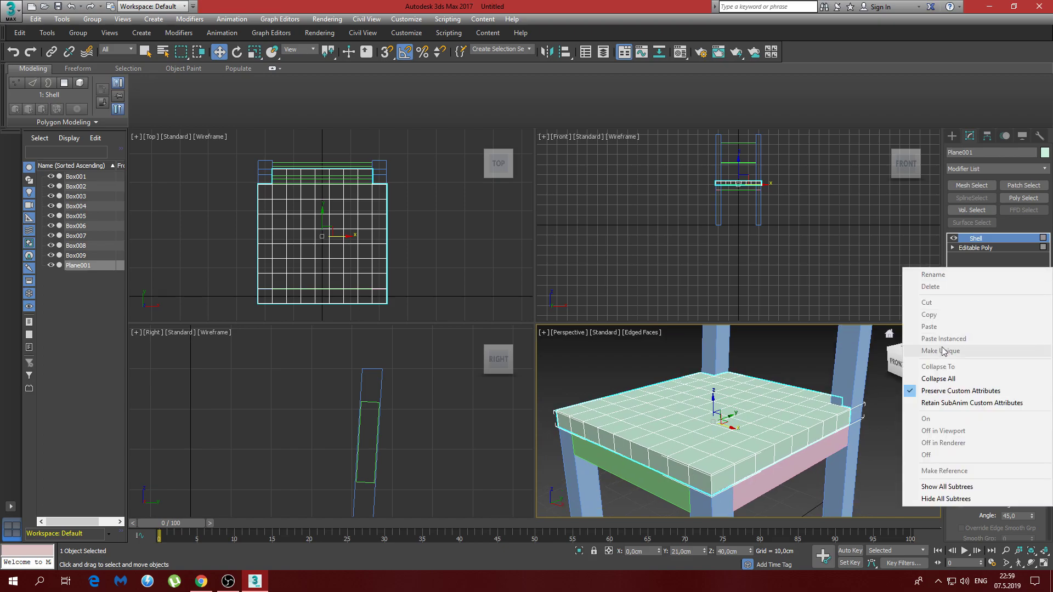
{"action": "left_click", "coordinate": [938, 378]}
{"action": "left_click", "coordinate": [579, 327]}
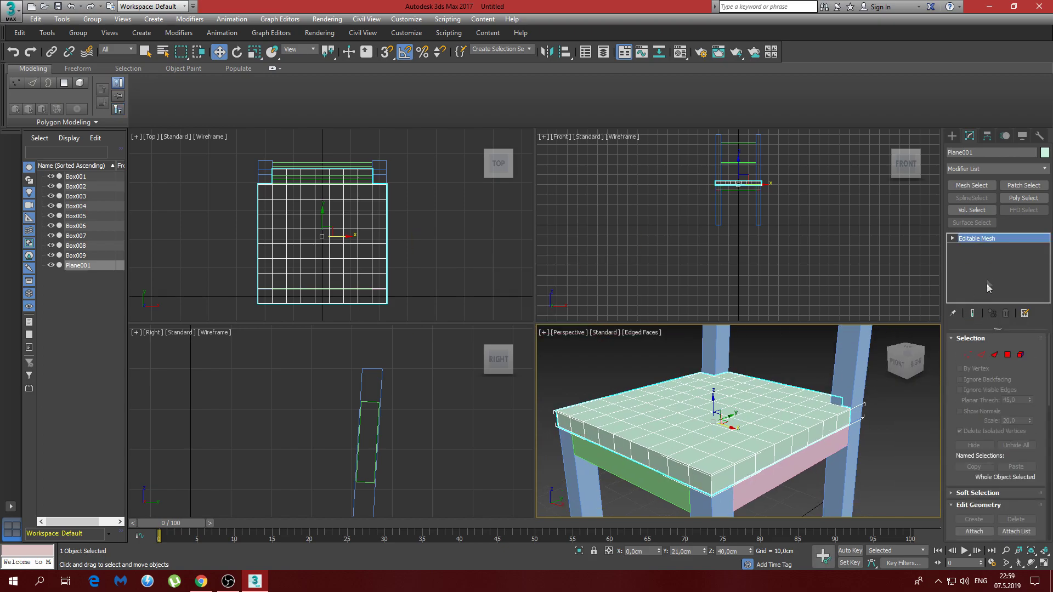
{"action": "right_click", "coordinate": [765, 403]}
{"action": "mouse_move", "coordinate": [812, 517]}
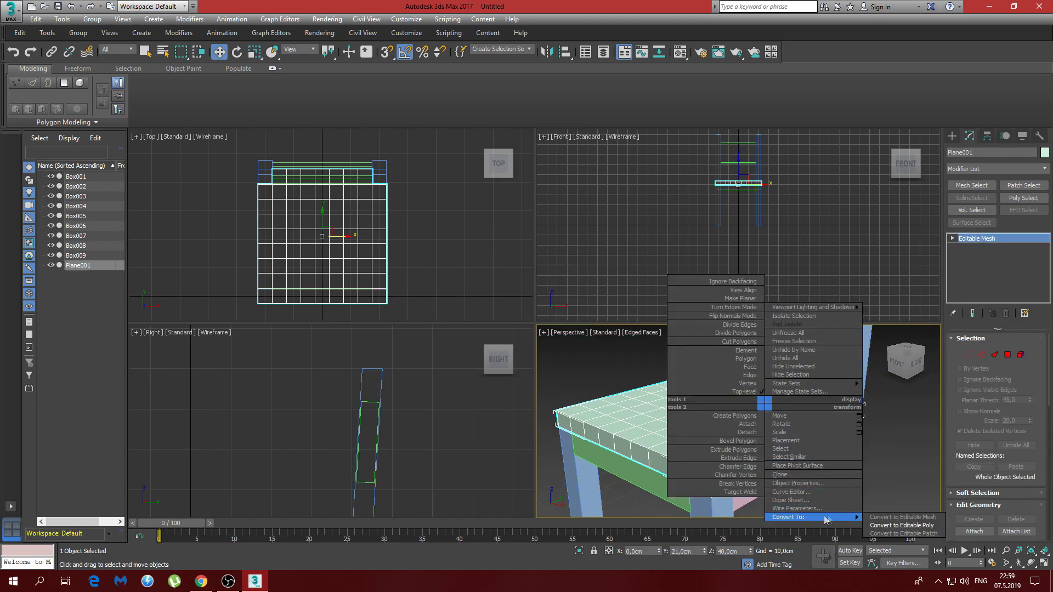
{"action": "left_click", "coordinate": [889, 526]}
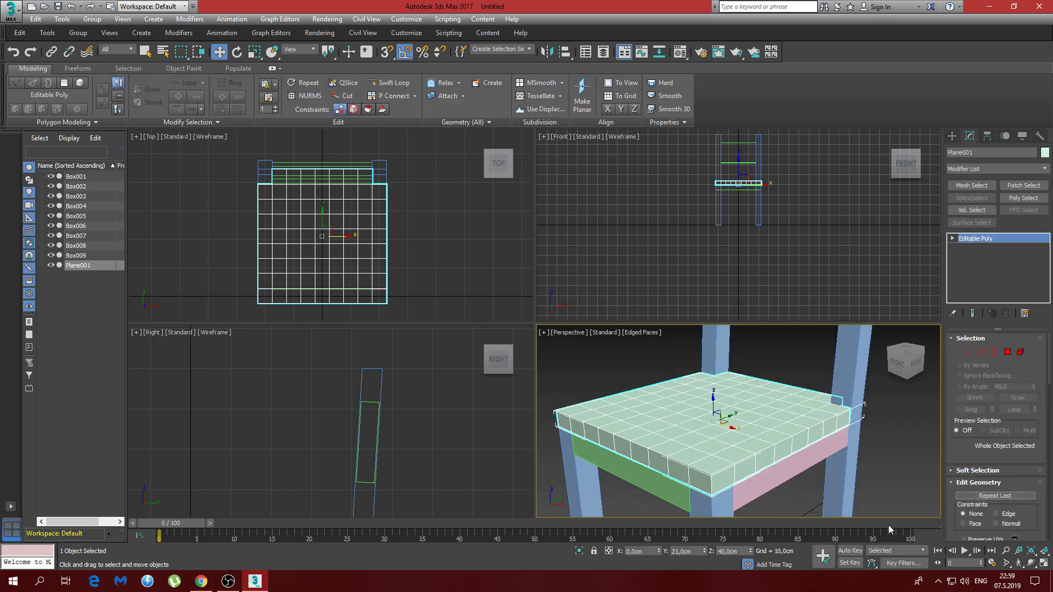
- Select the seat's upper outer edges along the front and both sides
{"action": "left_click", "coordinate": [982, 352]}
{"action": "left_click", "coordinate": [764, 448]}
{"action": "left_click", "coordinate": [652, 449]}
{"action": "middle_click_drag", "start_coordinate": [652, 449], "coordinate": [713, 460], "text": "alt"}
{"action": "left_click", "coordinate": [669, 462], "text": "ctrl"}
{"action": "left_click", "coordinate": [1014, 410]}
{"action": "middle_click_drag", "start_coordinate": [773, 438], "coordinate": [804, 422]}
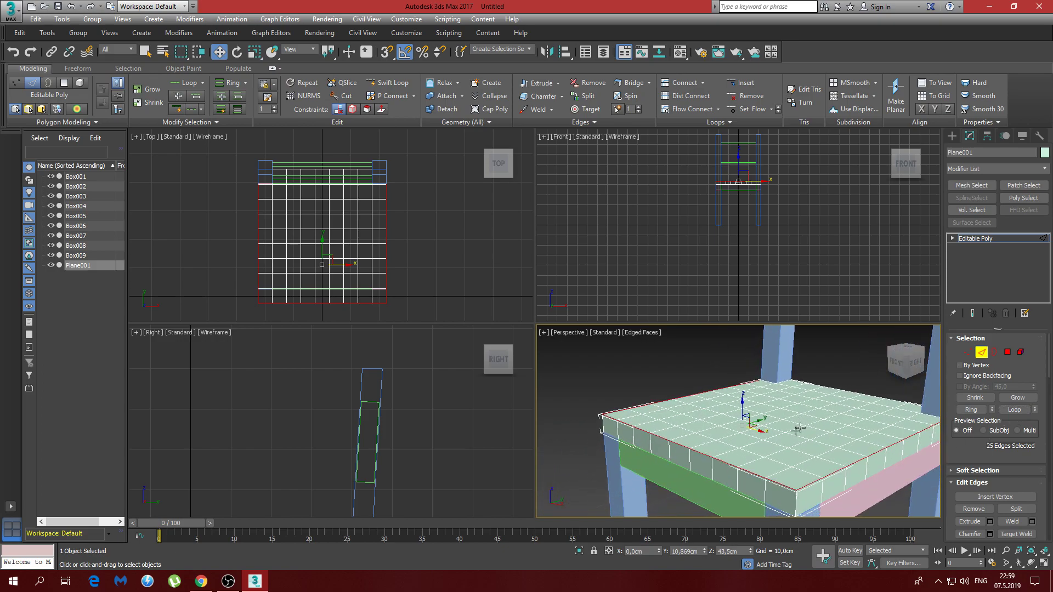
- Chamfer the selected seat edges by 1,5 cm with 4 connect edge segments
{"action": "left_click", "coordinate": [562, 98]}
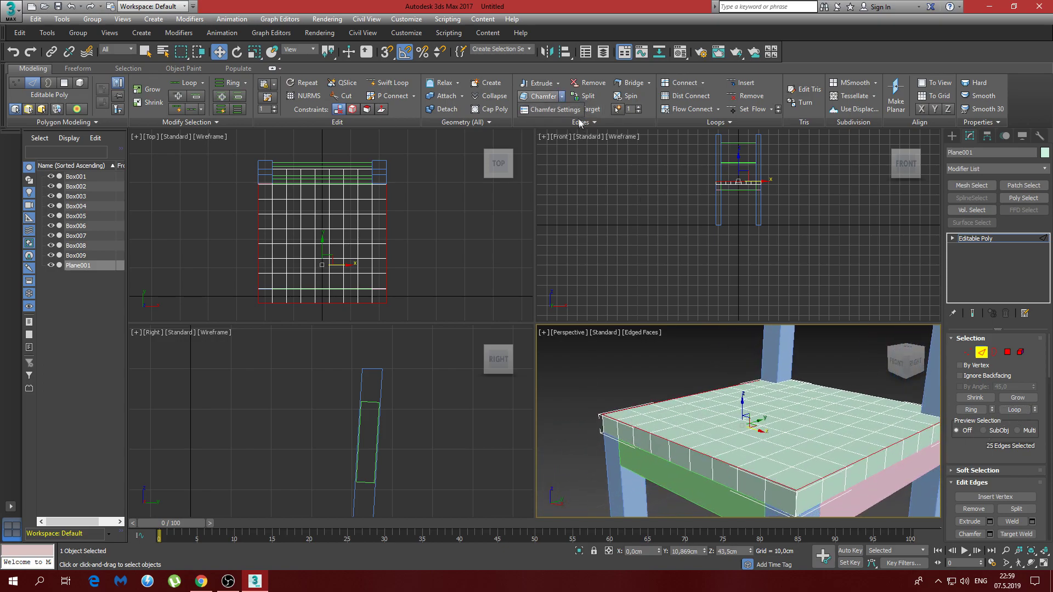
{"action": "left_click", "coordinate": [572, 110]}
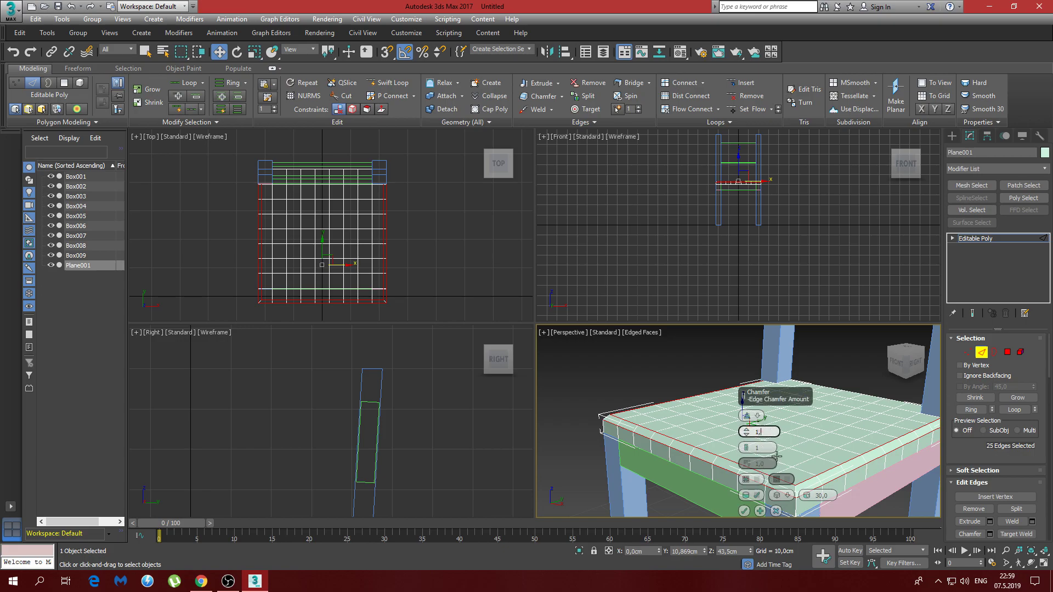
{"action": "key", "text": "Tab"}
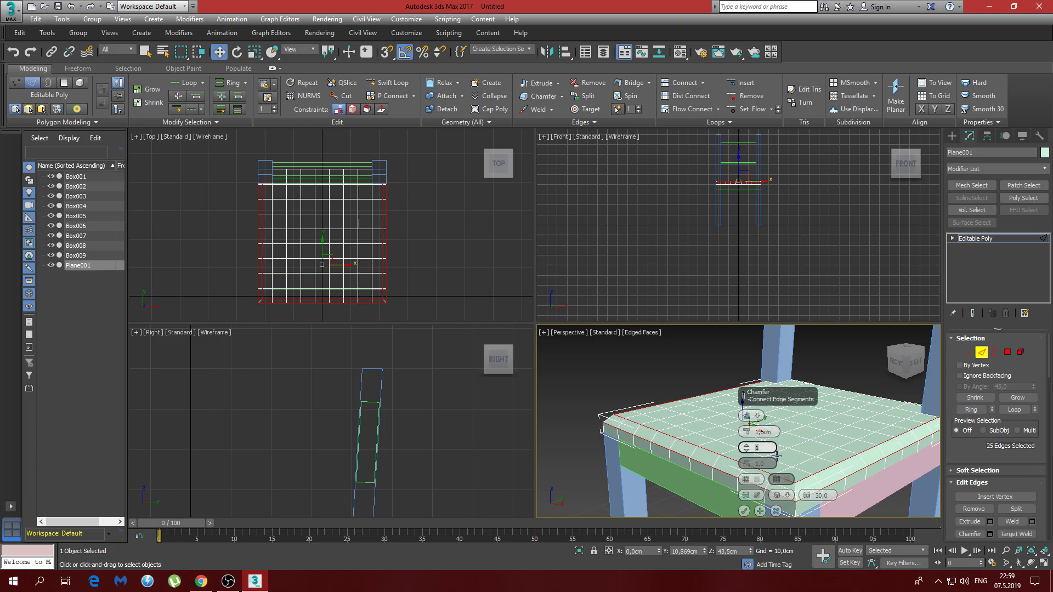
{"action": "left_click", "coordinate": [747, 446]}
{"action": "left_click", "coordinate": [747, 446]}
{"action": "left_click", "coordinate": [746, 446]}
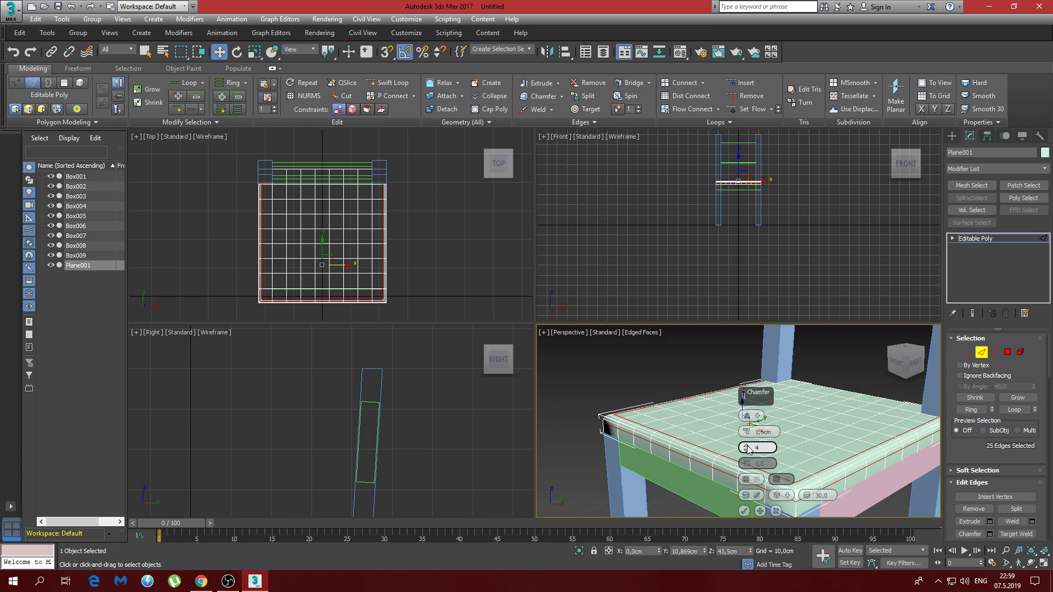
{"action": "left_click", "coordinate": [743, 510]}
- Examine the rounded seat edges and the whole chair in a maximized Perspective view
{"action": "middle_click_drag", "start_coordinate": [780, 456], "coordinate": [757, 471], "text": "alt"}
{"action": "left_click", "coordinate": [1043, 563]}
{"action": "middle_click_drag", "start_coordinate": [567, 337], "coordinate": [794, 358], "text": "alt"}
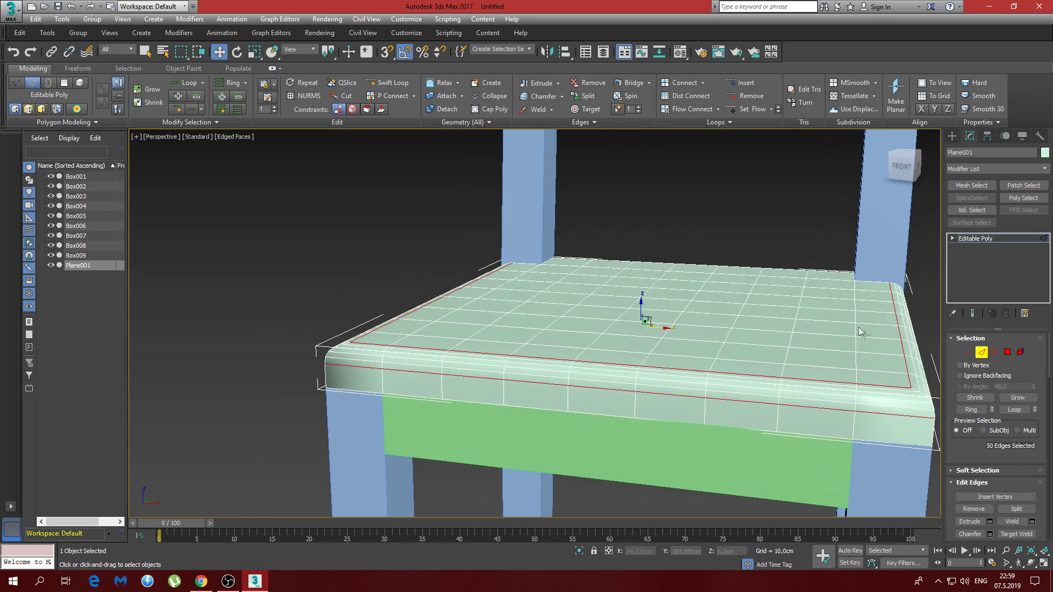
{"action": "scroll", "coordinate": [677, 203], "scroll_direction": "down", "scroll_amount": 2}
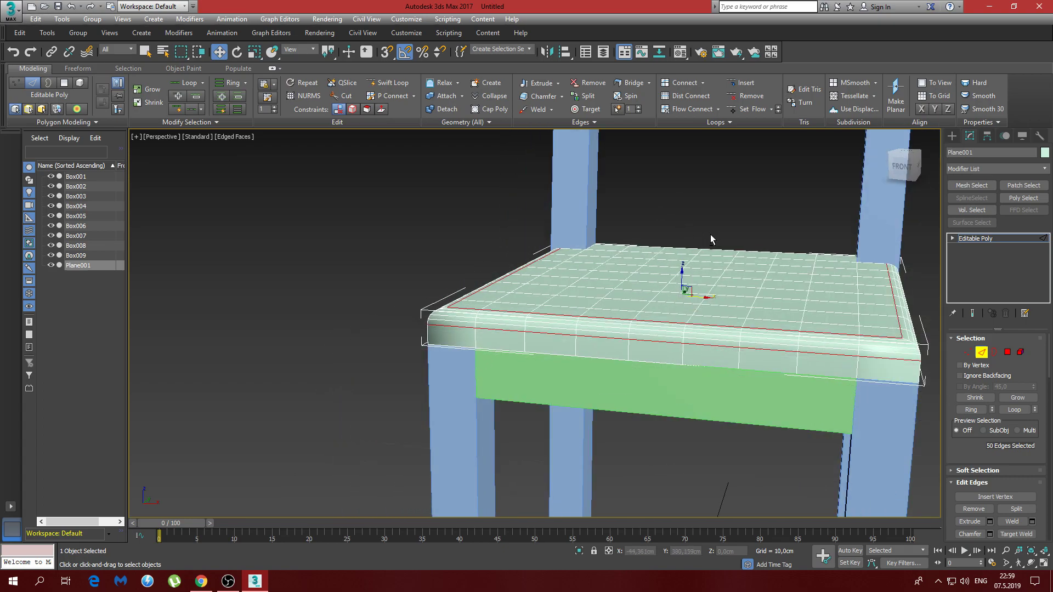
{"action": "scroll", "coordinate": [724, 222], "scroll_direction": "down", "scroll_amount": 5}
{"action": "middle_click_drag", "start_coordinate": [642, 214], "coordinate": [617, 275]}
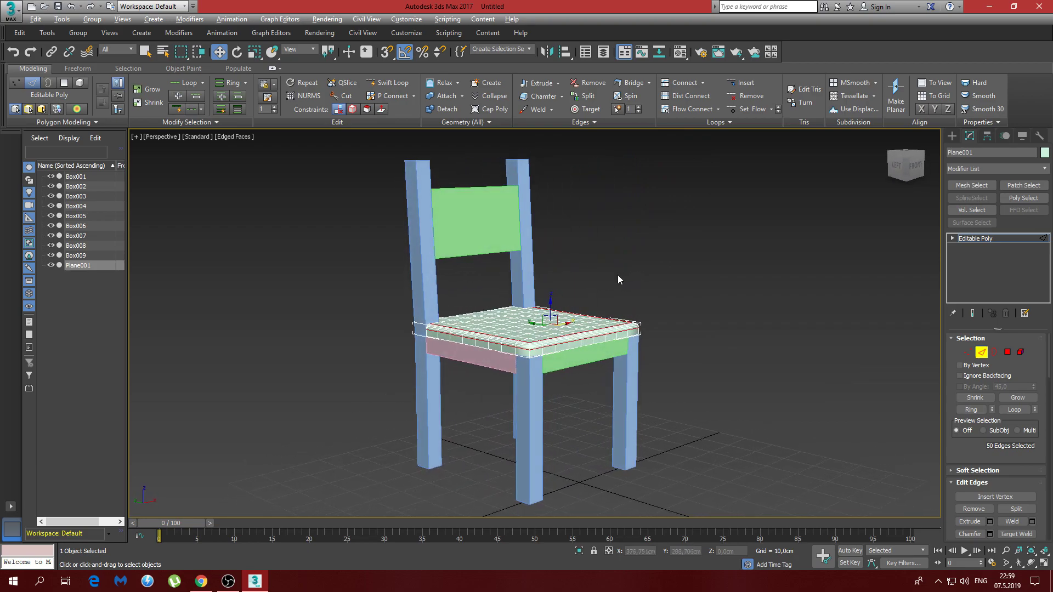
{"action": "middle_click_drag", "start_coordinate": [623, 326], "coordinate": [642, 326]}
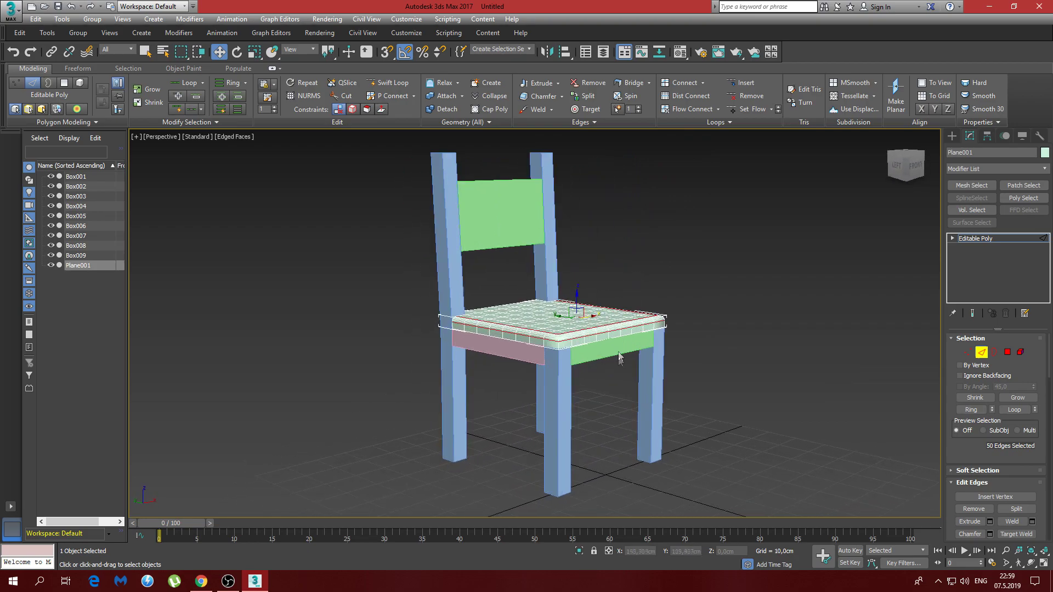
- Leave edge editing and, in the Right view, move the backrest panel up between the rear legs to about Y 43,6 cm and Z 68 cm
{"action": "left_click", "coordinate": [524, 209]}
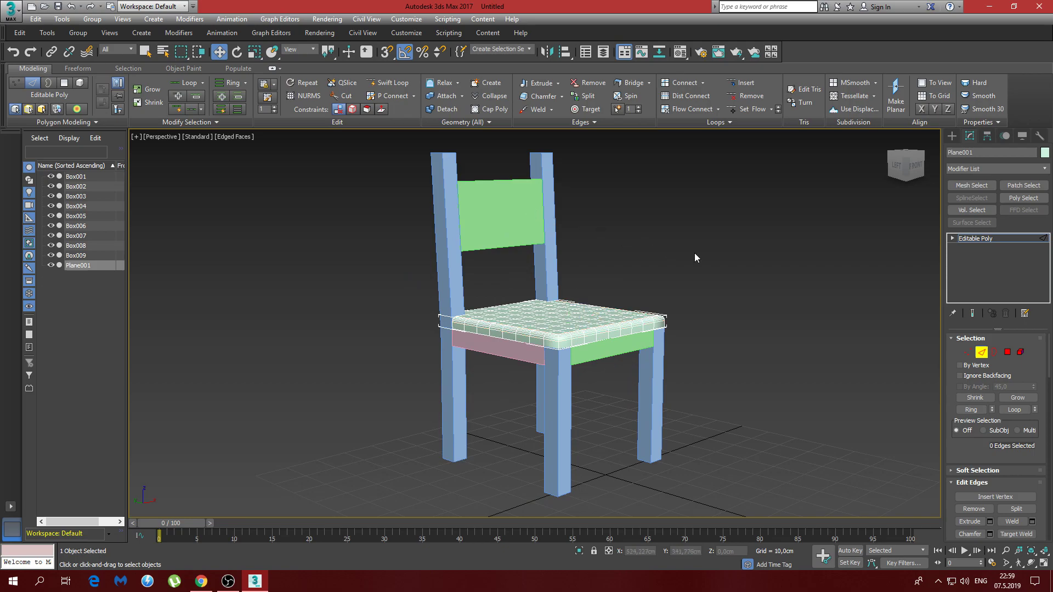
{"action": "left_click", "coordinate": [980, 352]}
{"action": "left_click", "coordinate": [513, 199]}
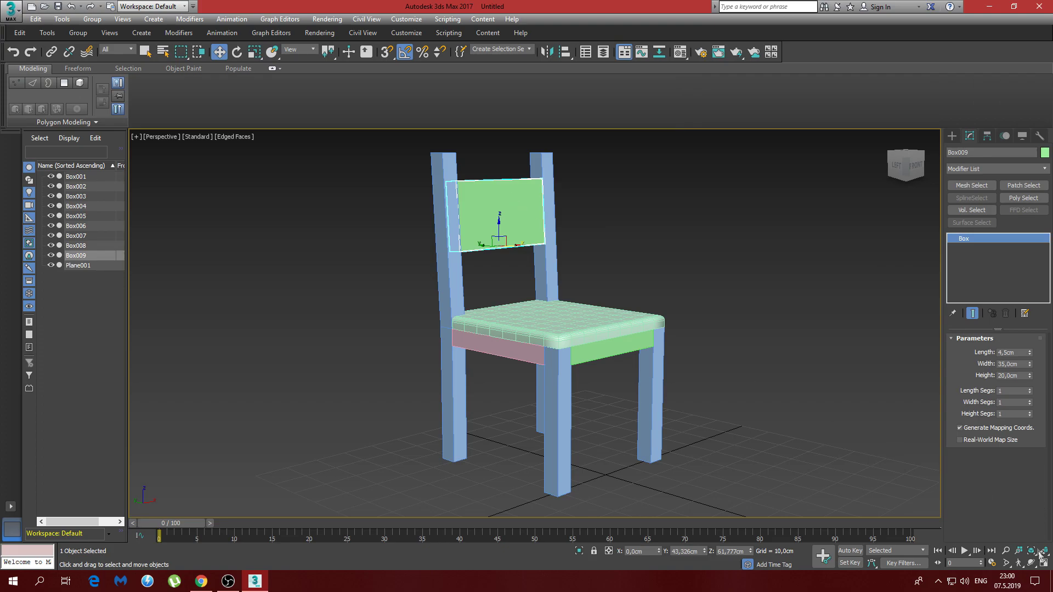
{"action": "left_click", "coordinate": [1043, 564]}
{"action": "left_click", "coordinate": [426, 427]}
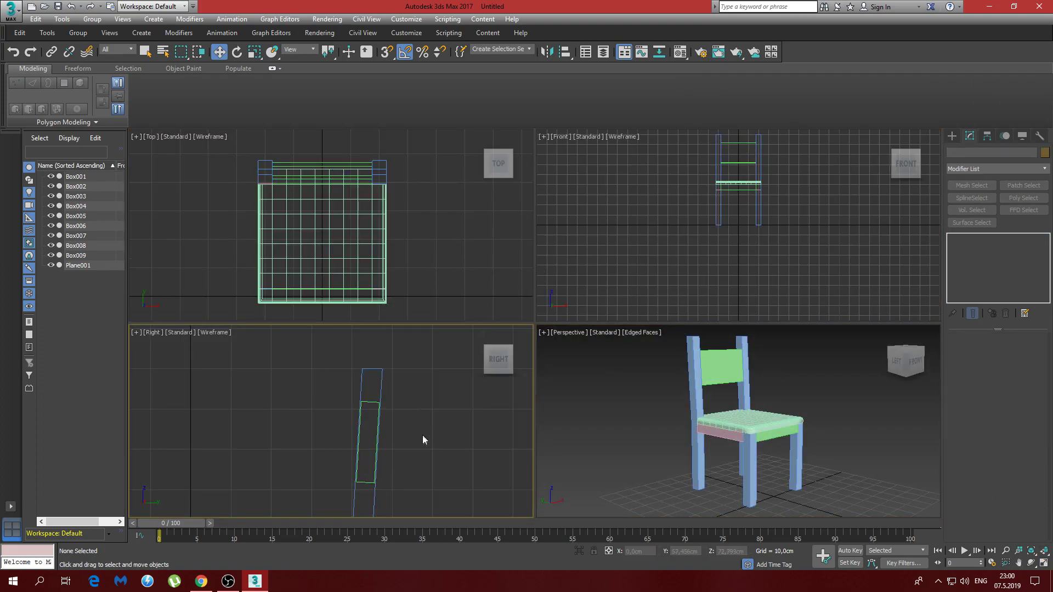
{"action": "middle_click_drag", "start_coordinate": [423, 437], "coordinate": [433, 388]}
{"action": "left_click", "coordinate": [376, 366]}
{"action": "left_click_drag", "start_coordinate": [380, 414], "coordinate": [380, 382]}
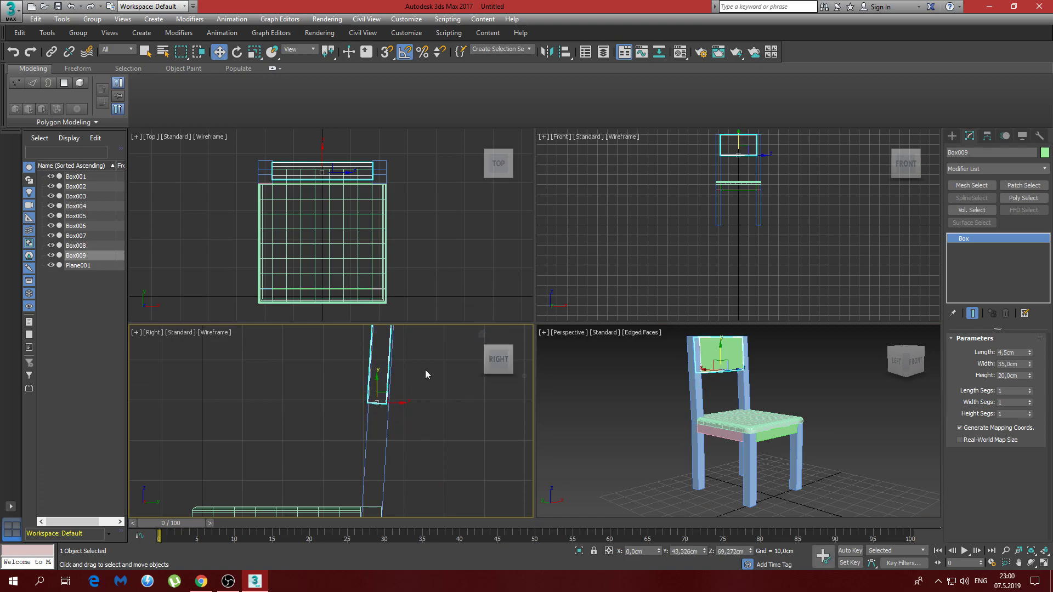
{"action": "middle_click_drag", "start_coordinate": [425, 370], "coordinate": [420, 394]}
{"action": "left_click_drag", "start_coordinate": [375, 412], "coordinate": [393, 434]}
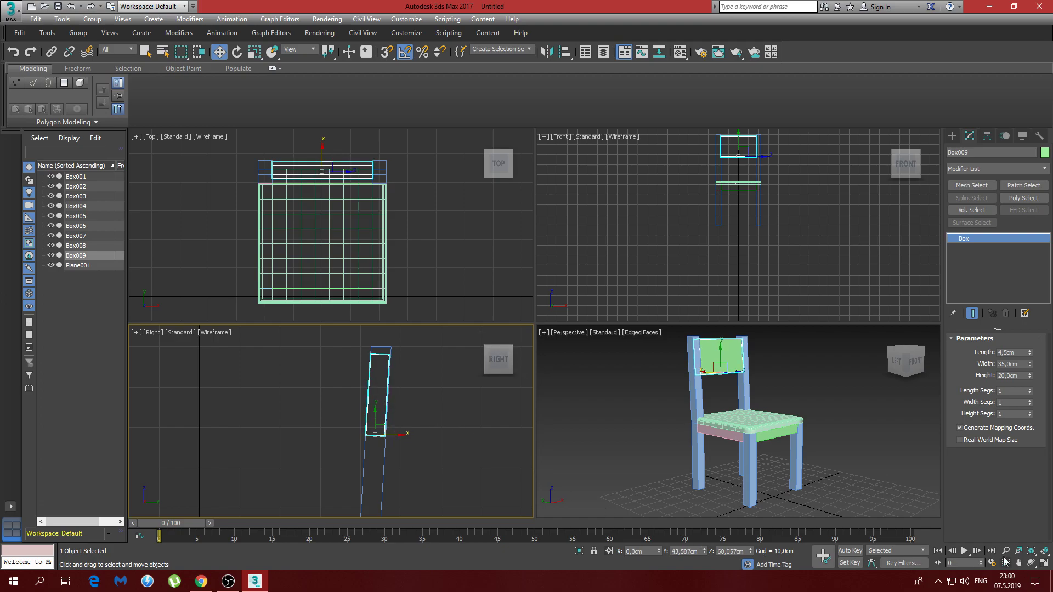
- Fine-tune the backrest panel's depth between the rear legs to about Y 43,7 cm in an enlarged Right view
{"action": "left_click", "coordinate": [1042, 563]}
{"action": "scroll", "coordinate": [686, 281], "scroll_direction": "up", "scroll_amount": 4}
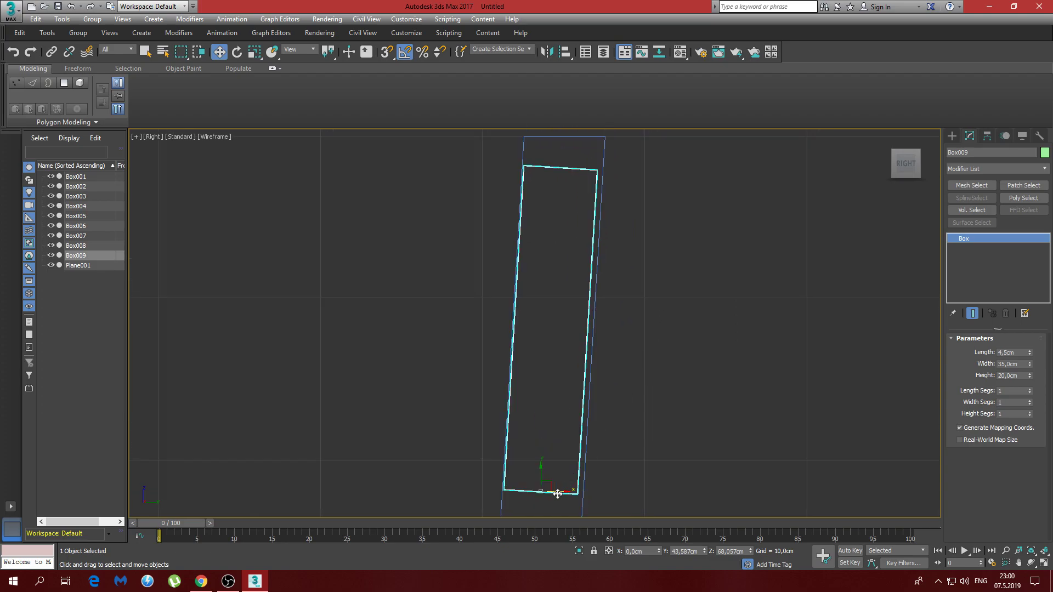
{"action": "left_click_drag", "start_coordinate": [558, 493], "coordinate": [560, 494]}
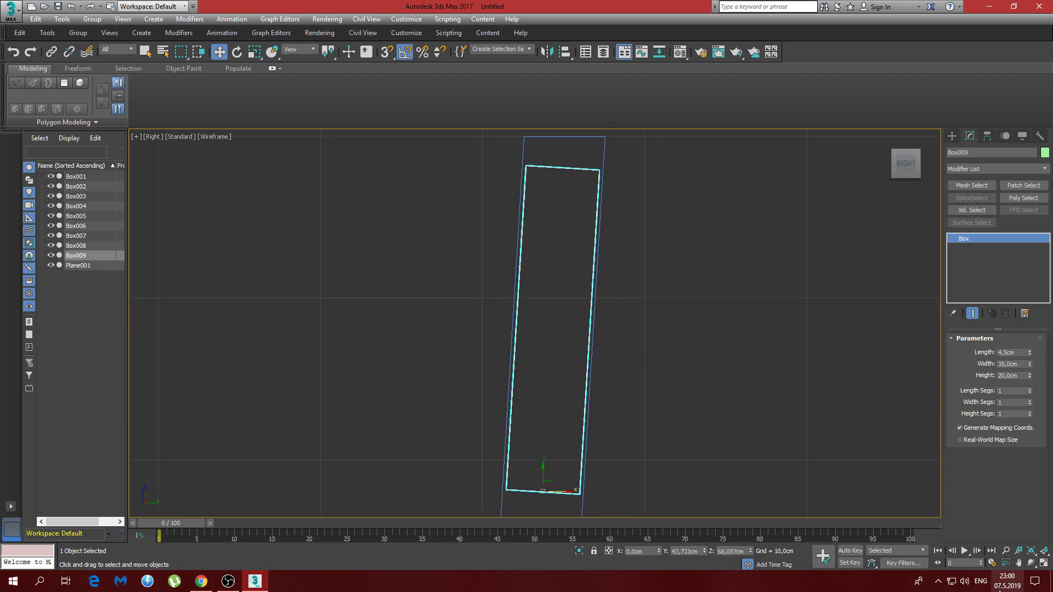
{"action": "left_click", "coordinate": [1042, 568]}
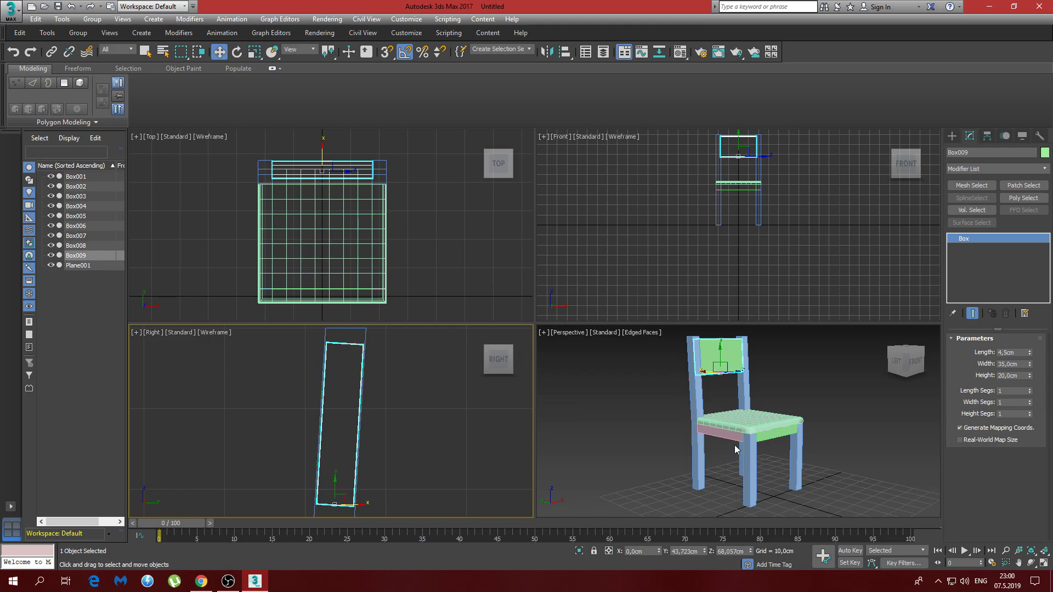
- Maximize the Perspective view and start a Bitmap map for the Diffuse Color of the 01 - Default material
{"action": "middle_click", "coordinate": [875, 491]}
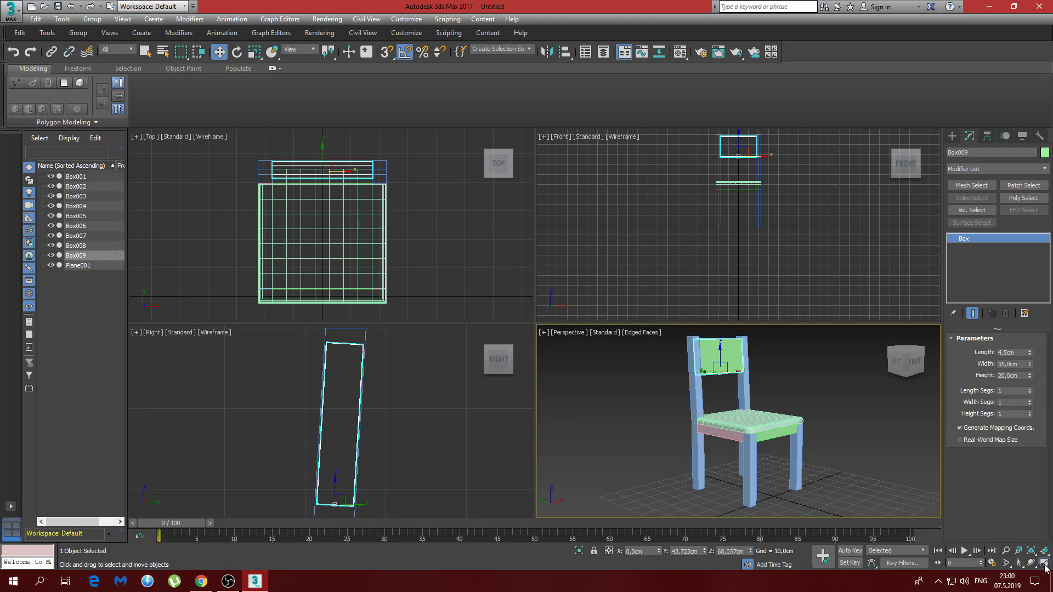
{"action": "left_click", "coordinate": [1042, 568]}
{"action": "left_click", "coordinate": [682, 53]}
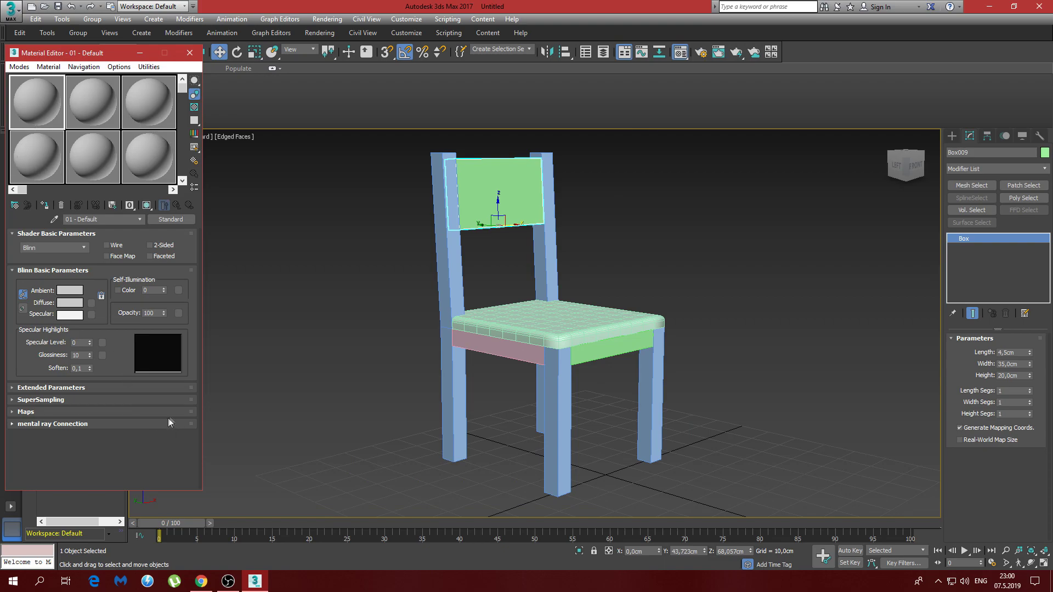
{"action": "left_click", "coordinate": [172, 413]}
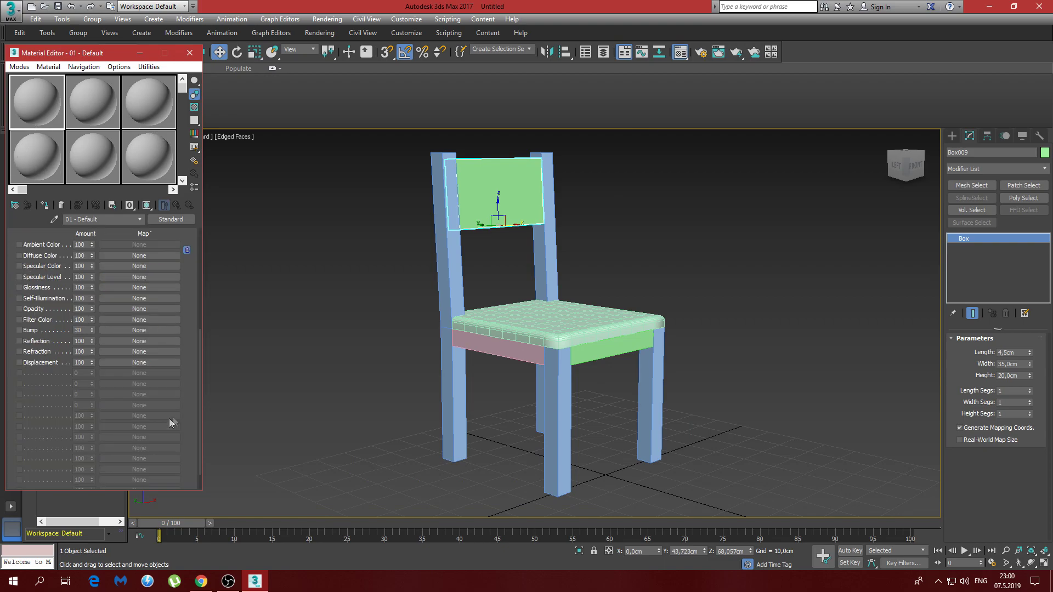
{"action": "left_click", "coordinate": [128, 256]}
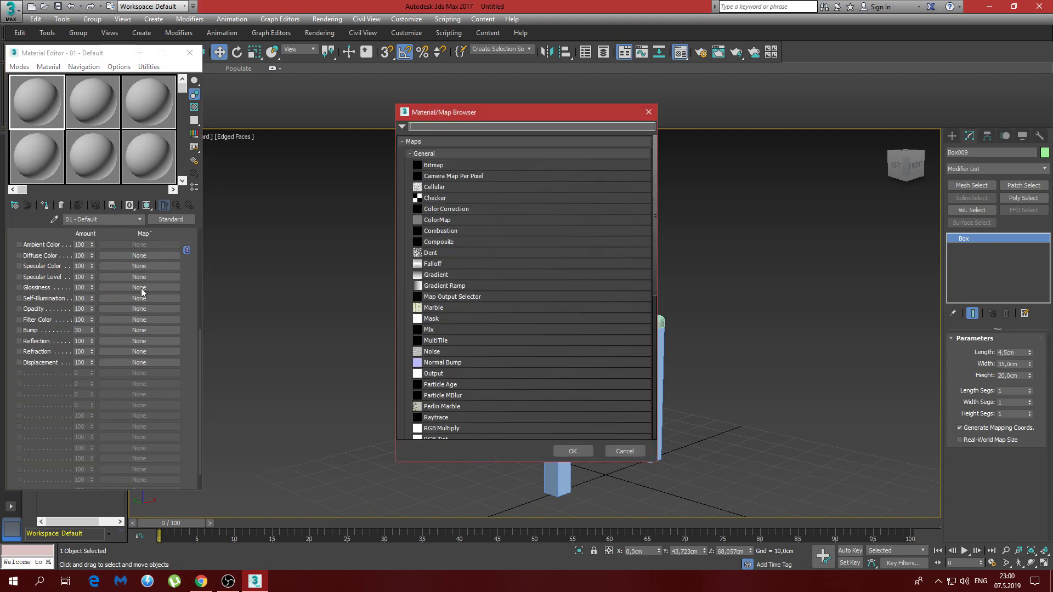
{"action": "double_click", "coordinate": [432, 165]}
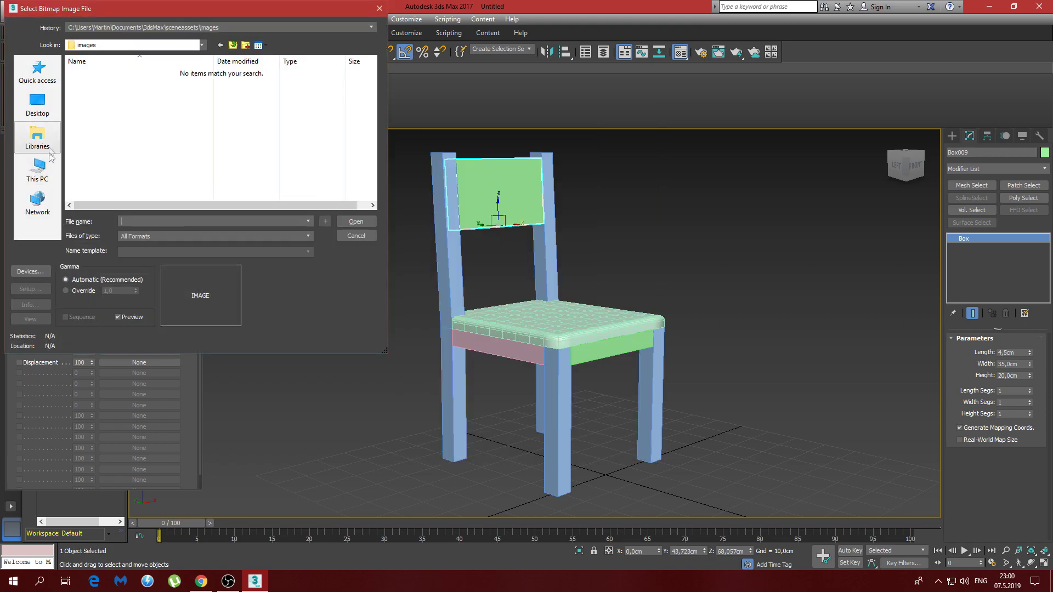
- Load the white-washed-oak vinyl plank flooring image from the 002_Ramka So Slika folder on drive F as the diffuse bitmap
{"action": "left_click", "coordinate": [37, 170]}
{"action": "left_click_drag", "start_coordinate": [372, 114], "coordinate": [372, 155]}
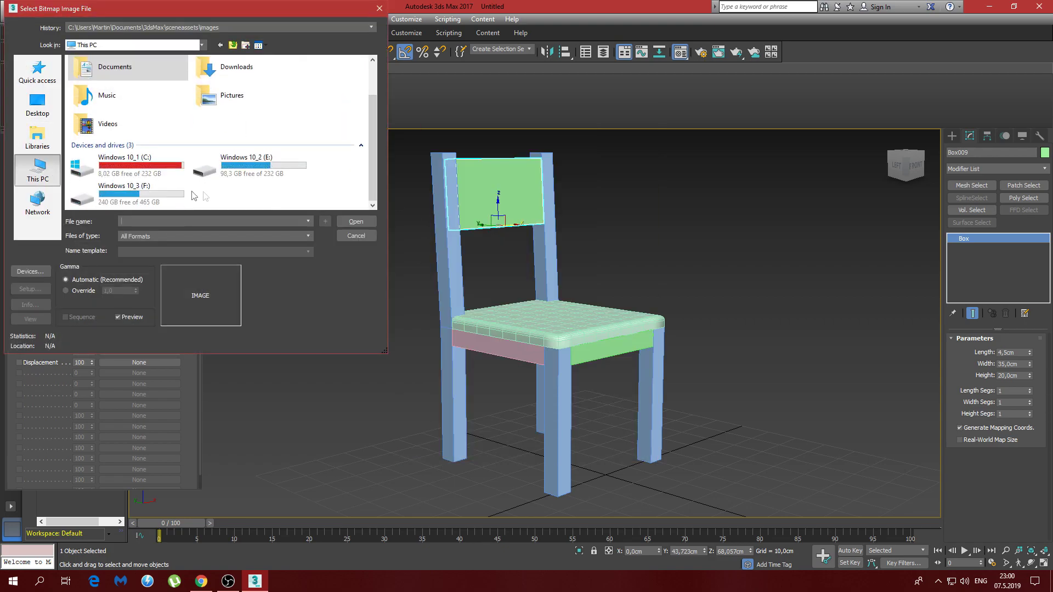
{"action": "double_click", "coordinate": [124, 195]}
{"action": "double_click", "coordinate": [102, 73]}
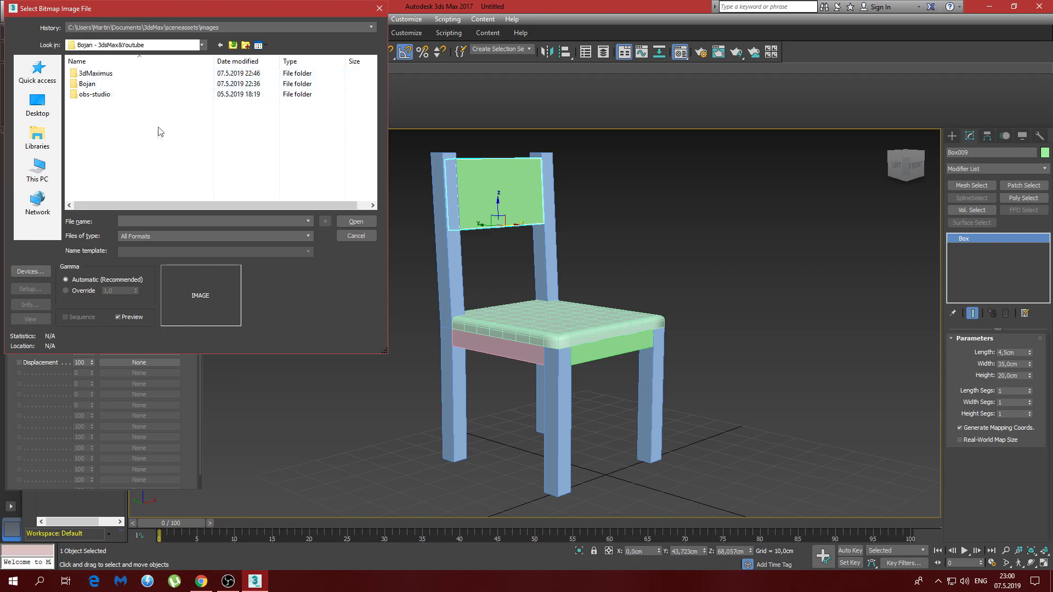
{"action": "double_click", "coordinate": [102, 83]}
{"action": "scroll", "coordinate": [129, 118], "scroll_direction": "down", "scroll_amount": 2}
{"action": "scroll", "coordinate": [121, 107], "scroll_direction": "up", "scroll_amount": 3}
{"action": "left_click", "coordinate": [116, 95]}
{"action": "double_click", "coordinate": [116, 94]}
{"action": "scroll", "coordinate": [195, 119], "scroll_direction": "down", "scroll_amount": 1}
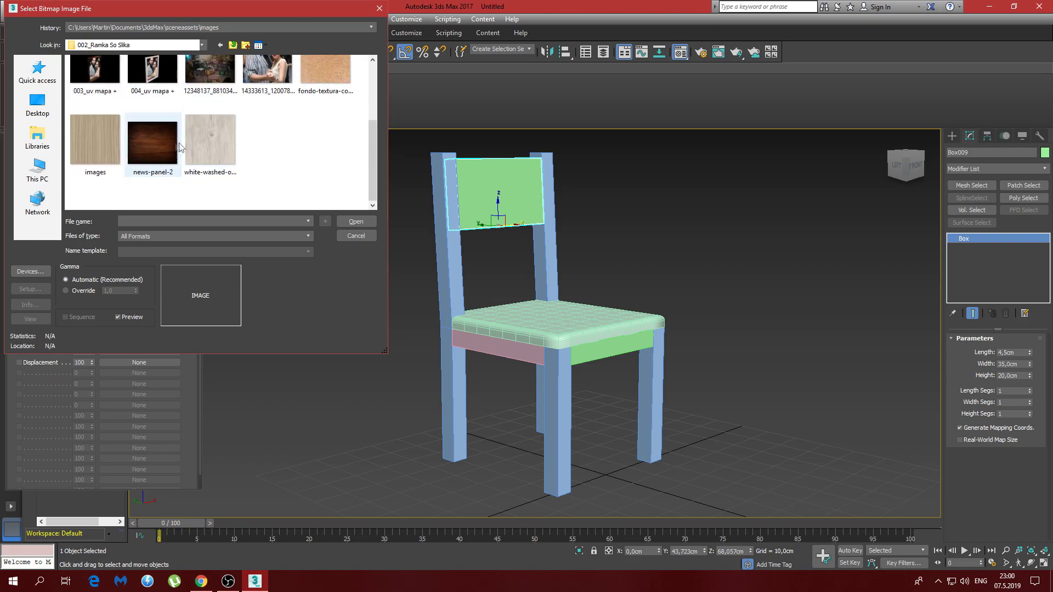
{"action": "left_click", "coordinate": [203, 142]}
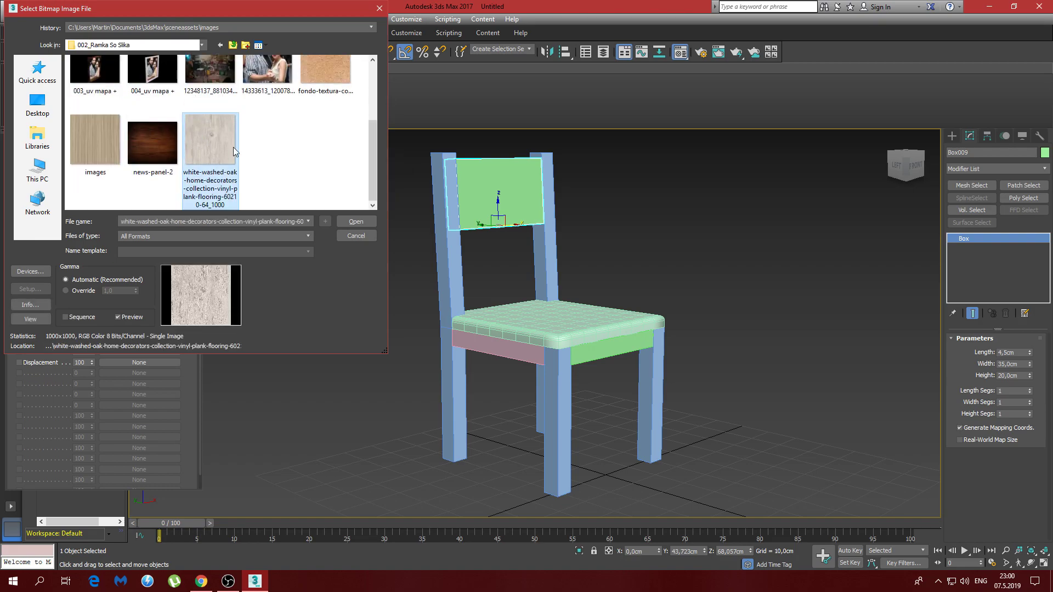
{"action": "left_click", "coordinate": [355, 222]}
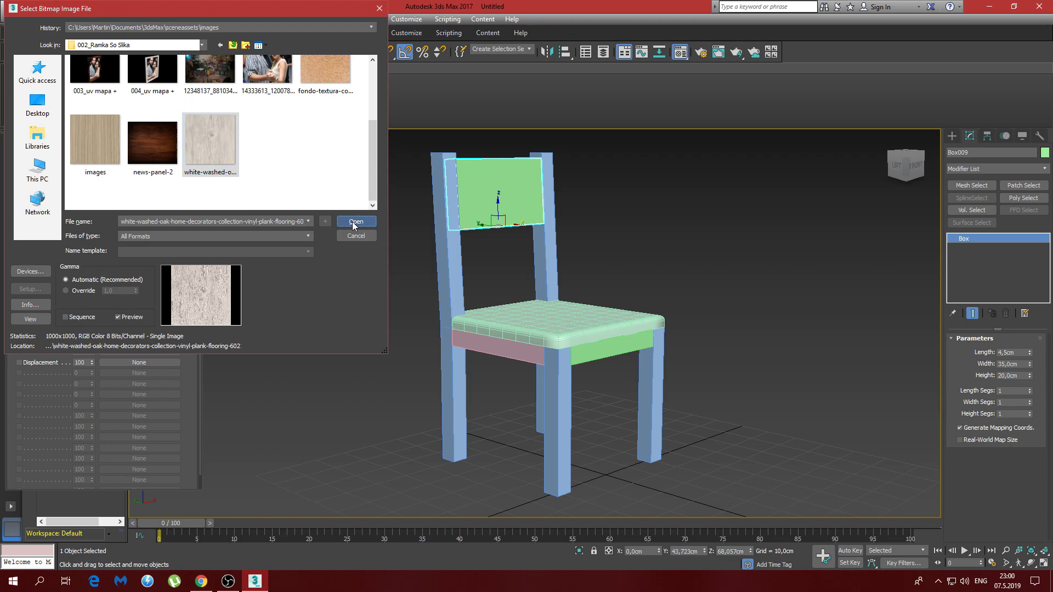
- Start a Bitmap map for the Diffuse Color of the 02 - Default material
{"action": "double_click", "coordinate": [78, 102]}
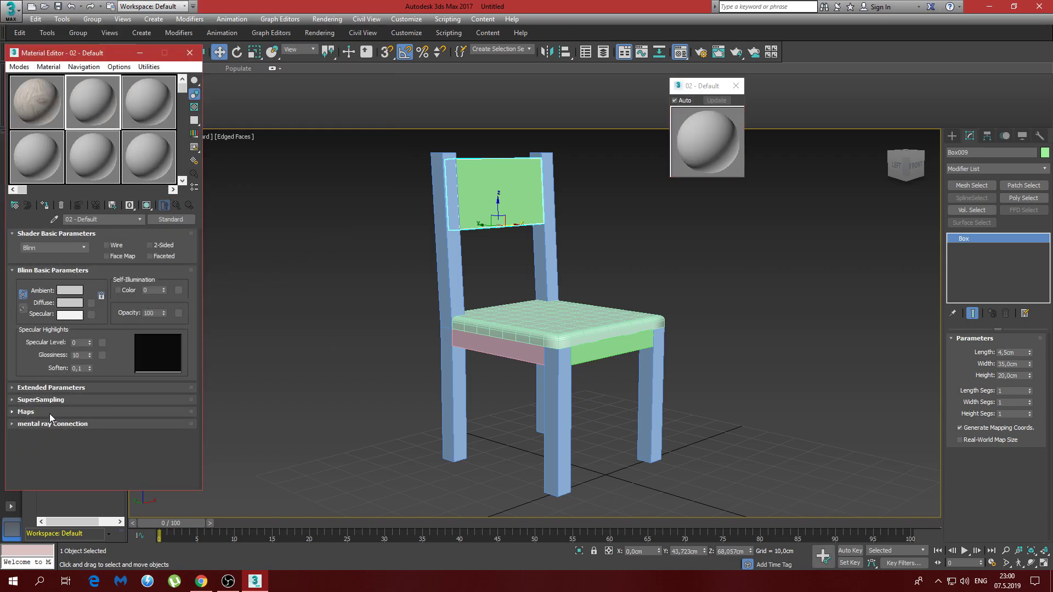
{"action": "left_click", "coordinate": [49, 412]}
{"action": "left_click", "coordinate": [156, 254]}
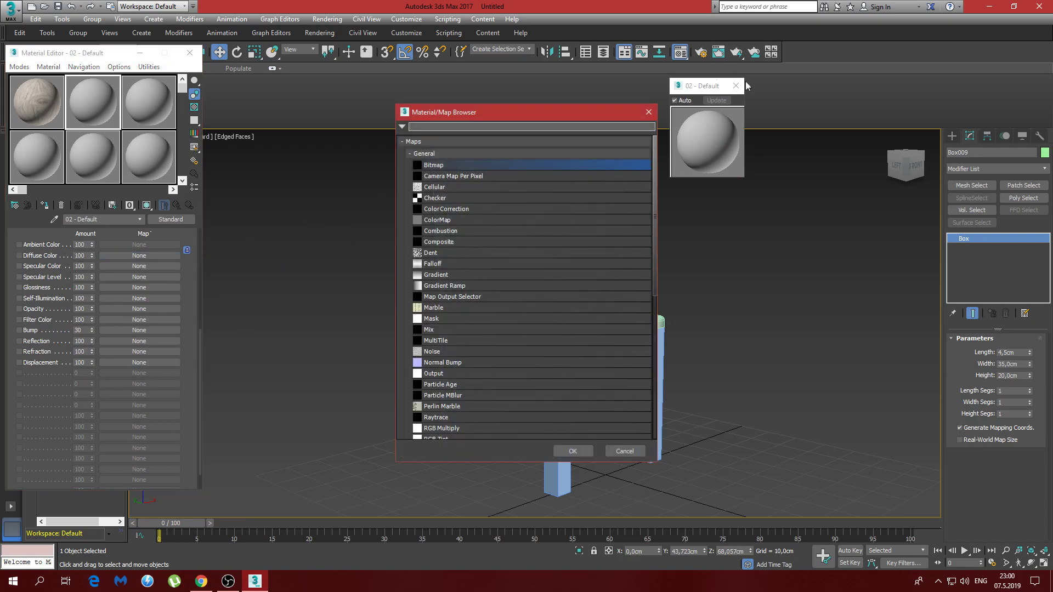
{"action": "double_click", "coordinate": [445, 165]}
- Load the abingdon-taupe-fabric image from the parent folder, shown as large icons, into the second material and apply that material to the seat
{"action": "left_click_drag", "start_coordinate": [370, 124], "coordinate": [369, 183]}
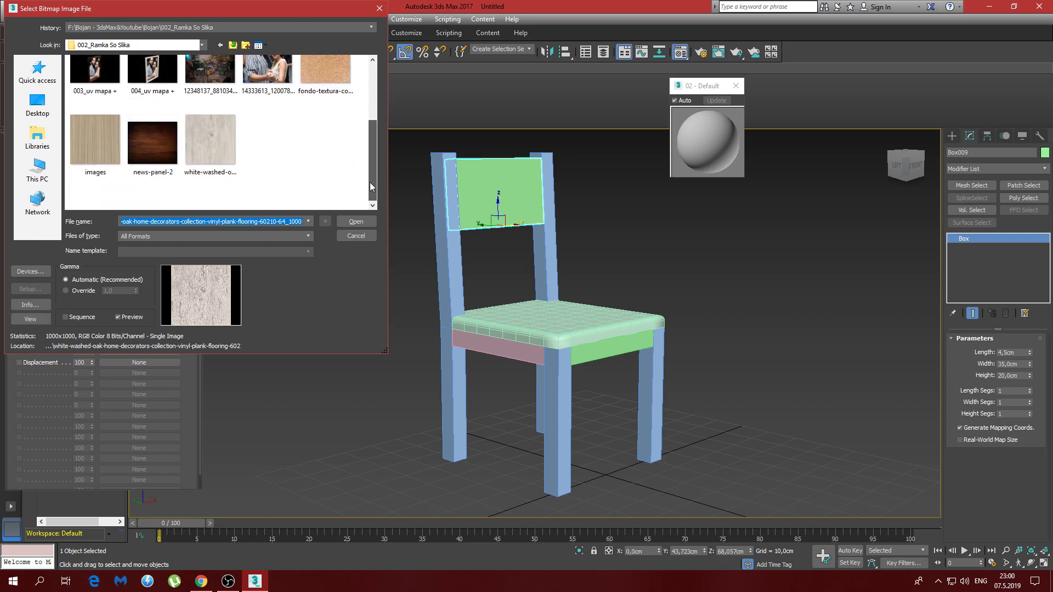
{"action": "left_click", "coordinate": [233, 45]}
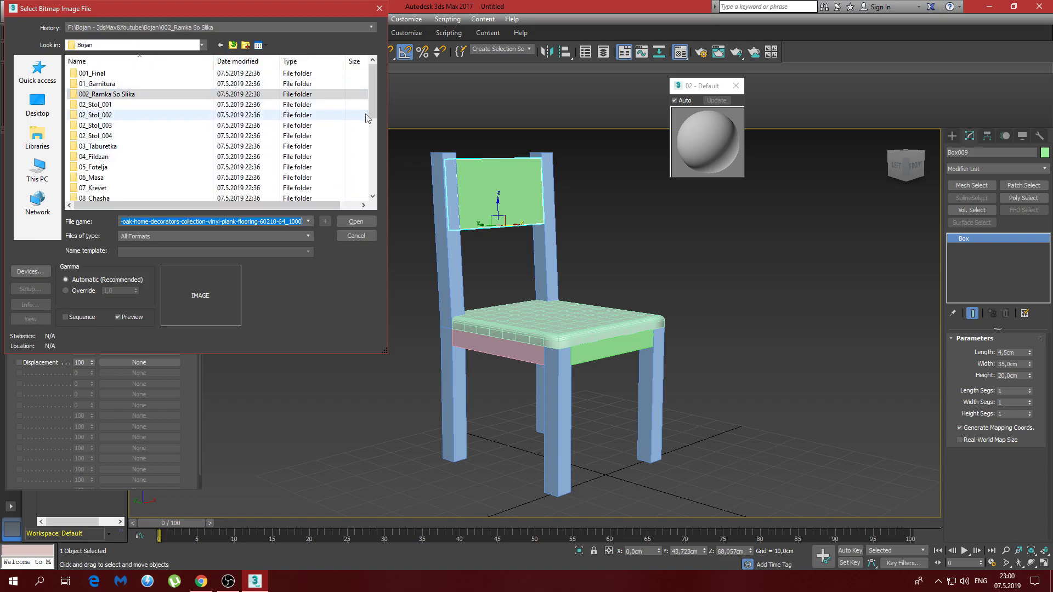
{"action": "left_click_drag", "start_coordinate": [373, 104], "coordinate": [372, 181]}
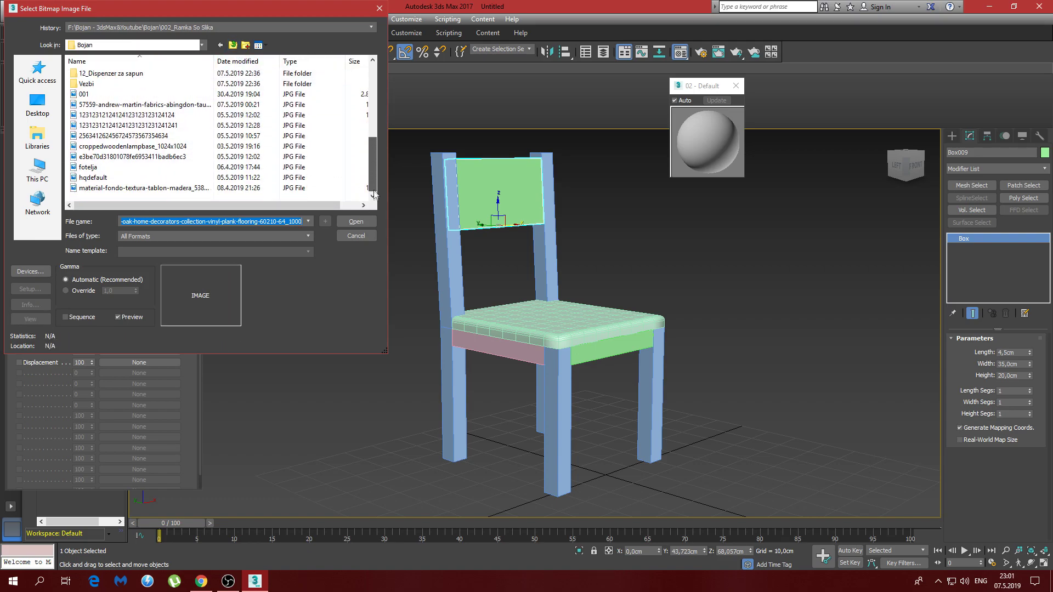
{"action": "right_click", "coordinate": [315, 200]}
{"action": "mouse_move", "coordinate": [341, 207]}
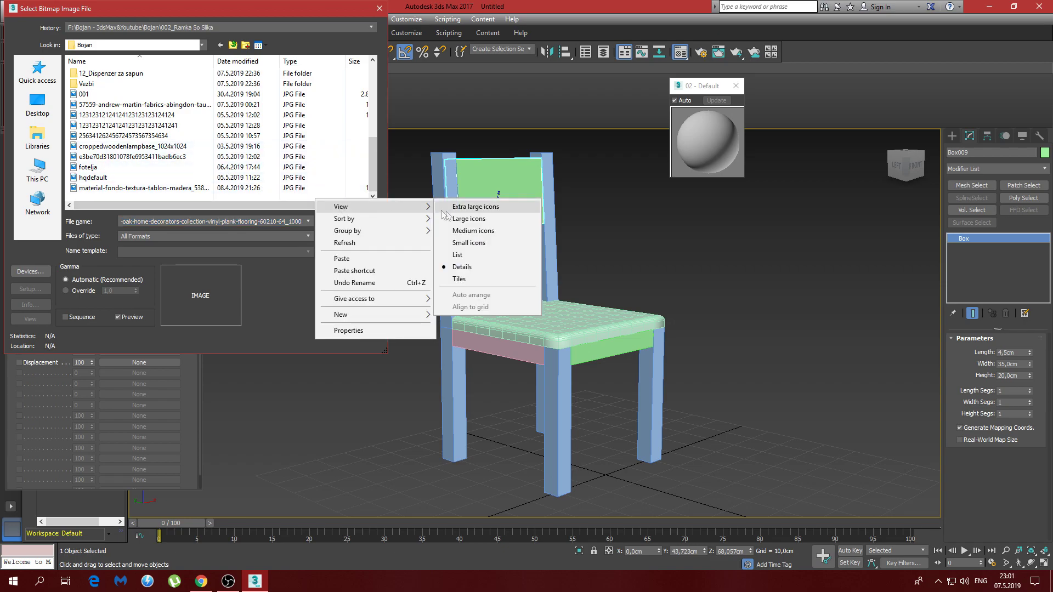
{"action": "left_click", "coordinate": [470, 219]}
{"action": "left_click_drag", "start_coordinate": [372, 98], "coordinate": [379, 144]}
{"action": "left_click", "coordinate": [339, 132]}
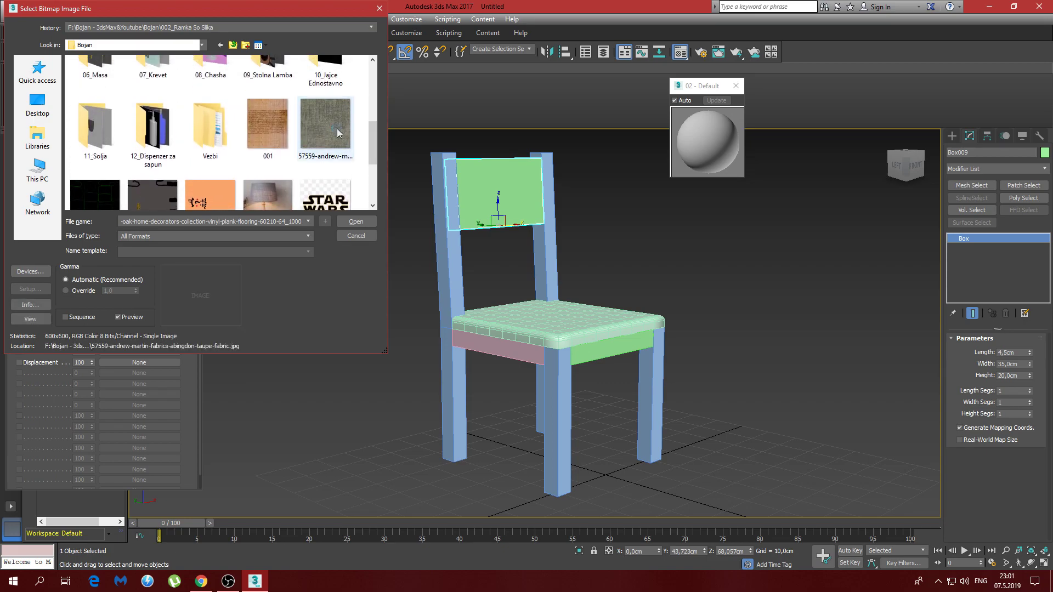
{"action": "left_click", "coordinate": [355, 222]}
{"action": "left_click_drag", "start_coordinate": [117, 122], "coordinate": [516, 320]}
- Select all nine box parts of the chair and assign the white-washed oak material to the selection
{"action": "left_click", "coordinate": [463, 291]}
{"action": "left_click", "coordinate": [482, 205], "text": "ctrl"}
{"action": "left_click", "coordinate": [543, 243], "text": "ctrl"}
{"action": "left_click", "coordinate": [557, 392], "text": "ctrl"}
{"action": "left_click", "coordinate": [650, 395], "text": "ctrl"}
{"action": "left_click", "coordinate": [626, 348], "text": "ctrl"}
{"action": "left_click", "coordinate": [625, 349], "text": "ctrl"}
{"action": "middle_click_drag", "start_coordinate": [625, 409], "coordinate": [570, 372], "text": "alt"}
{"action": "left_click", "coordinate": [565, 348], "text": "ctrl"}
{"action": "middle_click_drag", "start_coordinate": [587, 415], "coordinate": [548, 334], "text": "alt"}
{"action": "left_click", "coordinate": [545, 322], "text": "ctrl"}
{"action": "left_click_drag", "start_coordinate": [48, 106], "coordinate": [491, 369]}
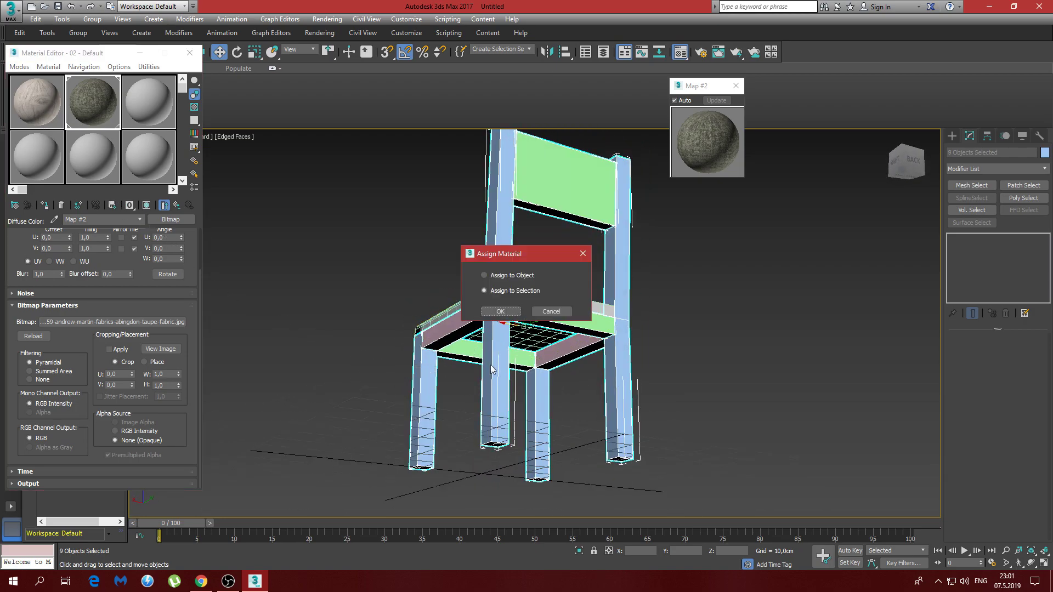
{"action": "left_click", "coordinate": [508, 314]}
{"action": "middle_click_drag", "start_coordinate": [510, 318], "coordinate": [612, 375], "text": "alt"}
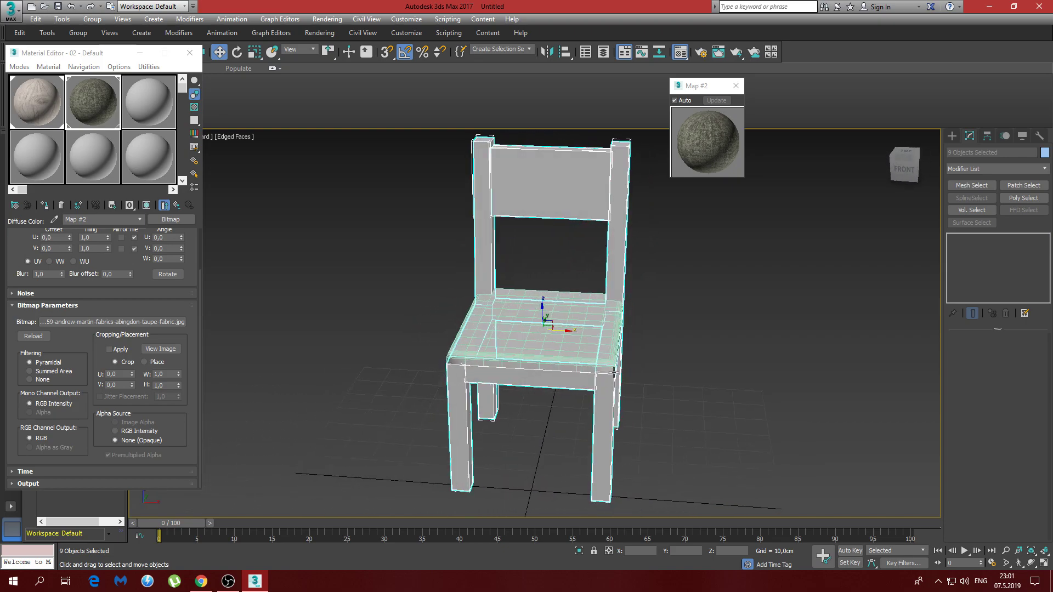
{"action": "left_click", "coordinate": [736, 85]}
{"action": "middle_click_drag", "start_coordinate": [598, 268], "coordinate": [660, 267], "text": "alt"}
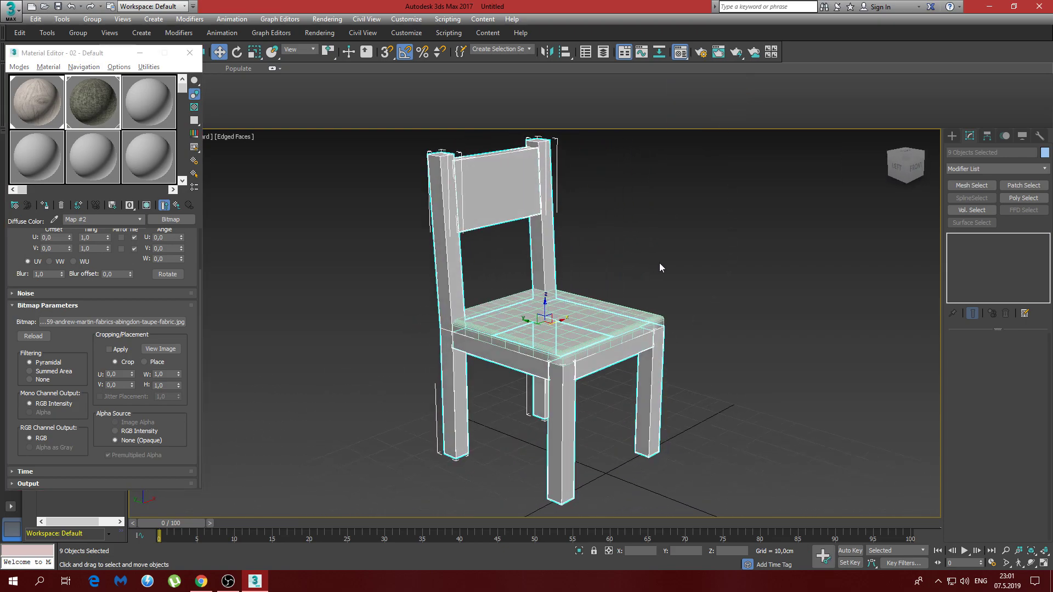
- Choose the 35mm cine output size at 1536x1167 and render the Perspective view
{"action": "left_click", "coordinate": [701, 52]}
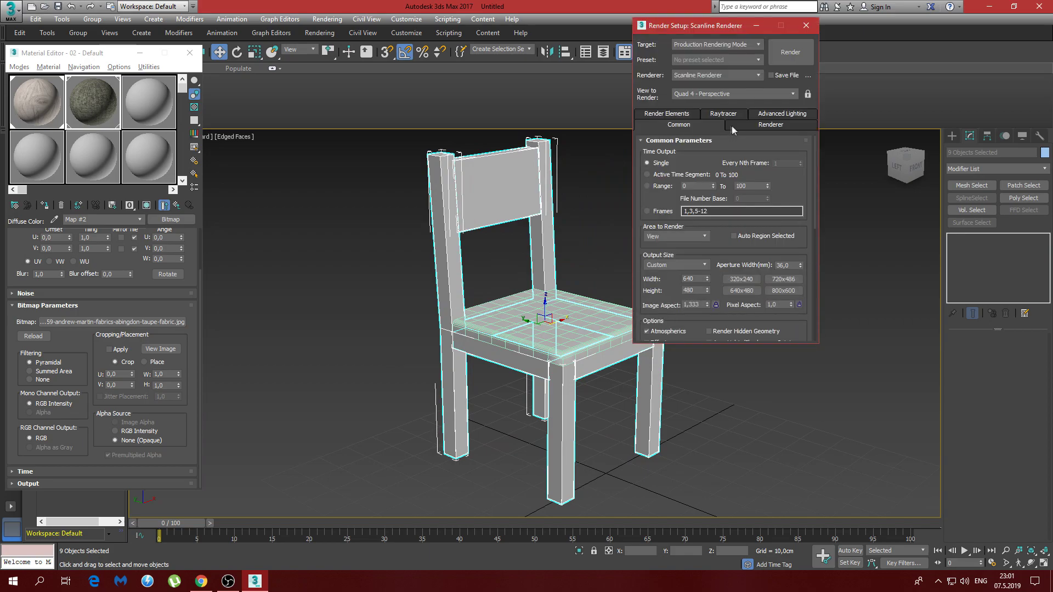
{"action": "left_click", "coordinate": [685, 267]}
{"action": "left_click", "coordinate": [696, 280]}
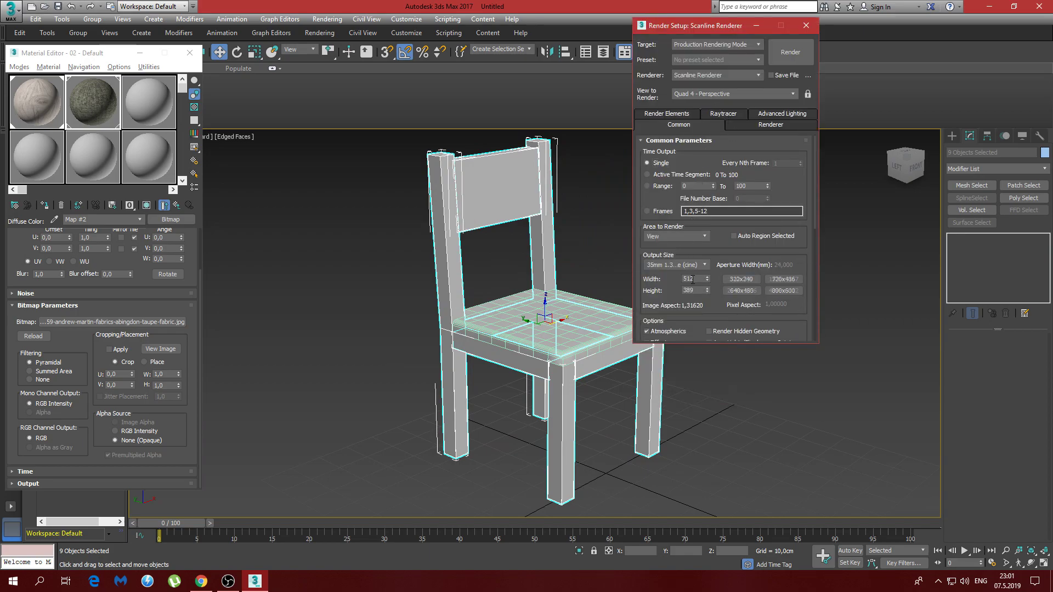
{"action": "left_click", "coordinate": [783, 279]}
{"action": "left_click", "coordinate": [800, 60]}
- Examine the wood and fabric textures in an enlarged render, and close the render and its setup
{"action": "left_click", "coordinate": [404, 5]}
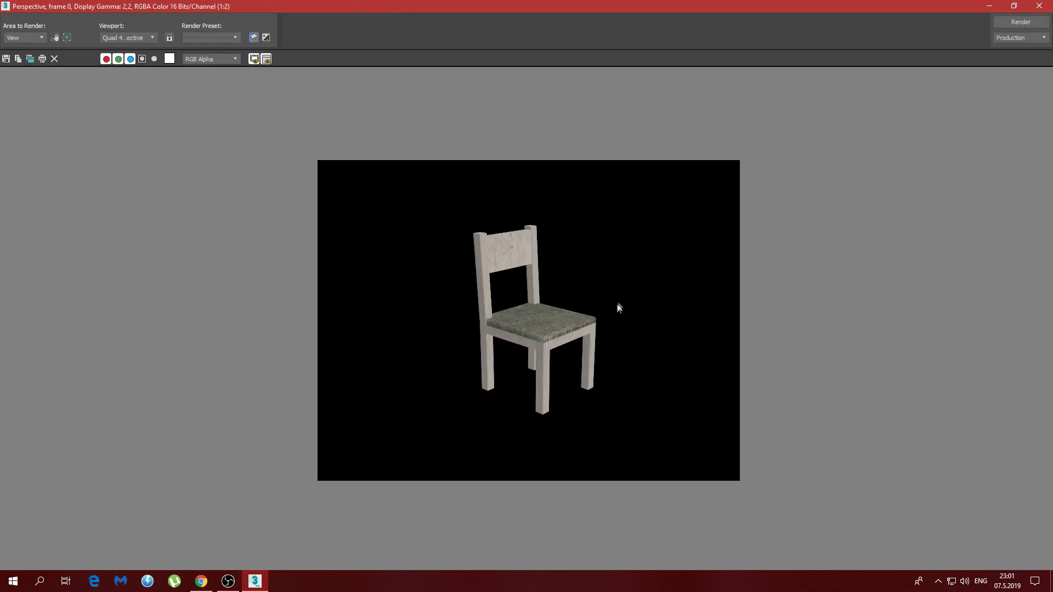
{"action": "scroll", "coordinate": [548, 302], "scroll_direction": "up", "scroll_amount": 1}
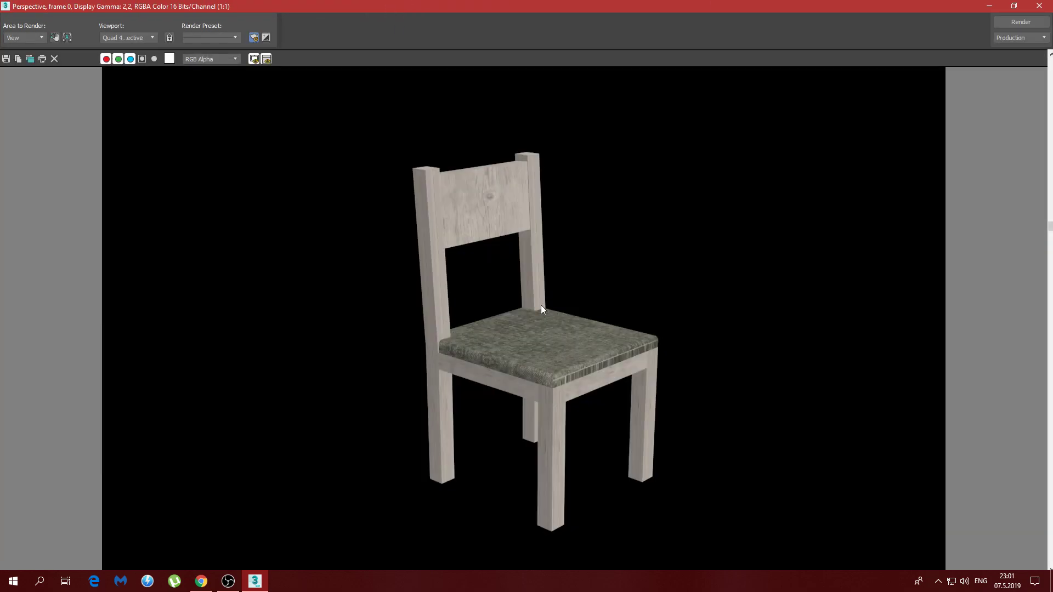
{"action": "scroll", "coordinate": [540, 305], "scroll_direction": "up", "scroll_amount": 1}
{"action": "scroll", "coordinate": [541, 303], "scroll_direction": "down", "scroll_amount": 1}
{"action": "left_click", "coordinate": [1039, 5]}
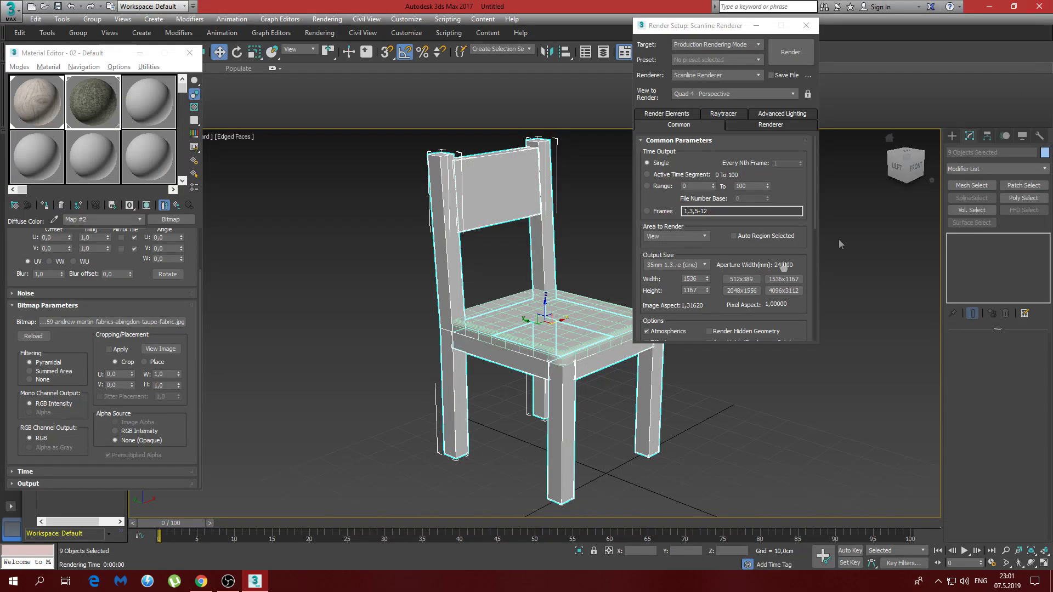
{"action": "left_click", "coordinate": [806, 26]}
- Add an Unwrap UVW modifier to the seat alone
{"action": "left_click", "coordinate": [762, 315]}
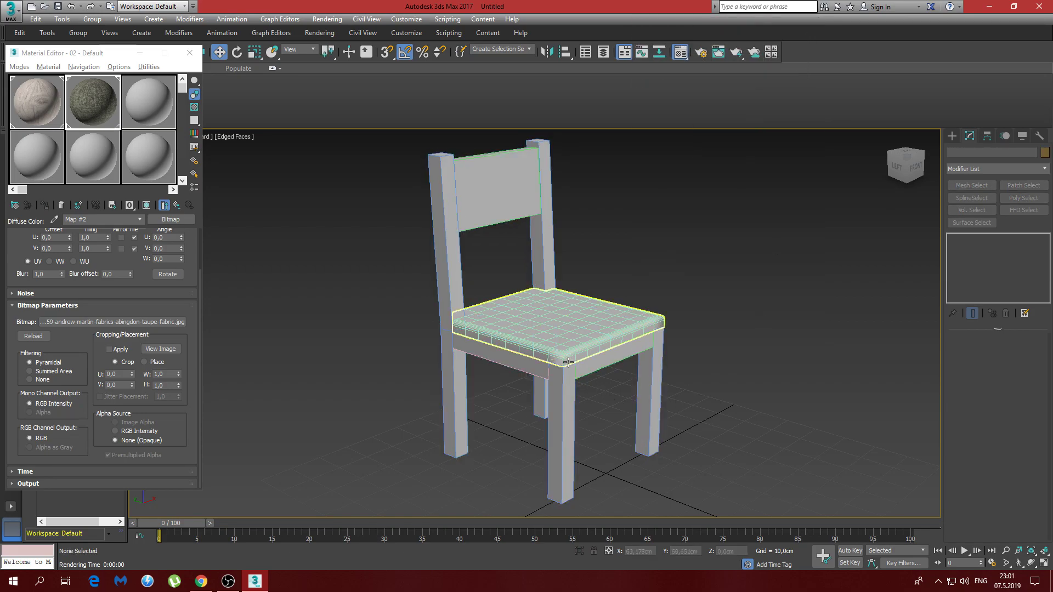
{"action": "left_click", "coordinate": [562, 345]}
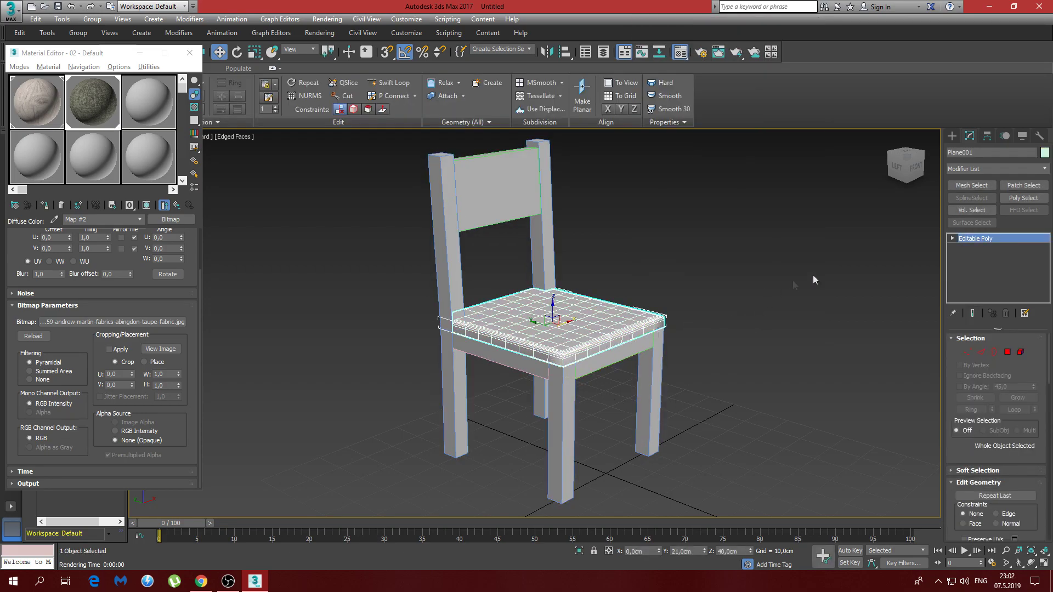
{"action": "left_click", "coordinate": [1004, 169]}
{"action": "scroll", "coordinate": [993, 356], "scroll_direction": "down", "scroll_amount": 10}
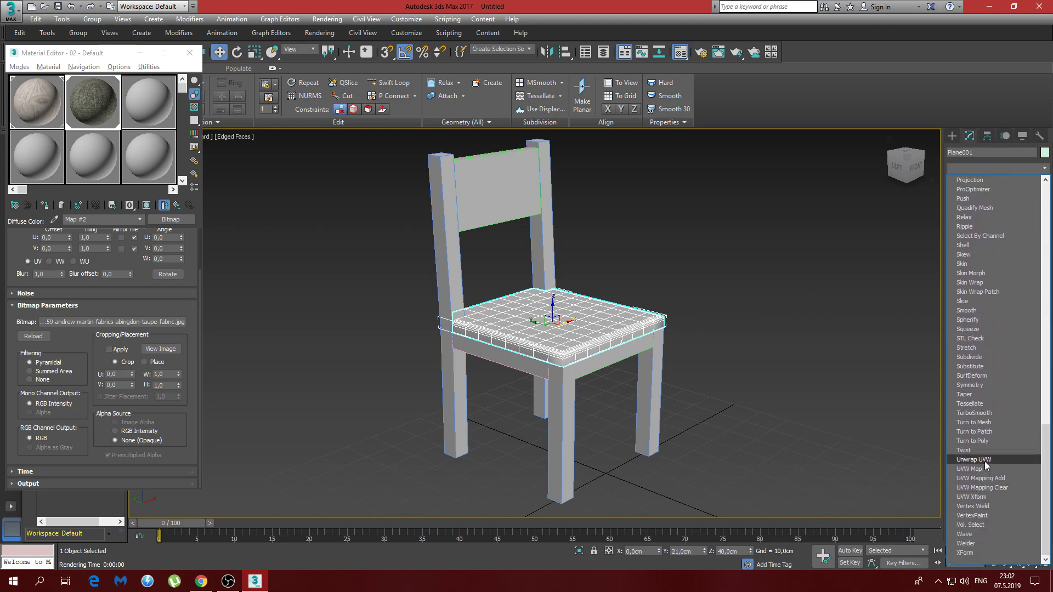
{"action": "left_click", "coordinate": [985, 460]}
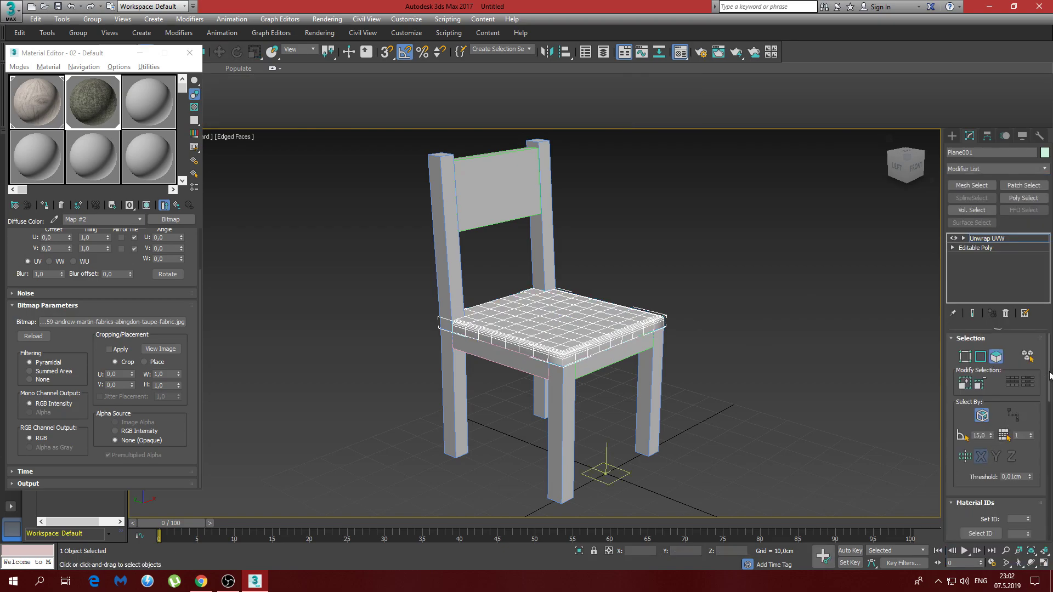
- Open the seat's UVs in the UV editor and flatten them by polygon angle
{"action": "scroll", "coordinate": [1050, 375], "scroll_direction": "down", "scroll_amount": 3}
{"action": "left_click", "coordinate": [996, 474]}
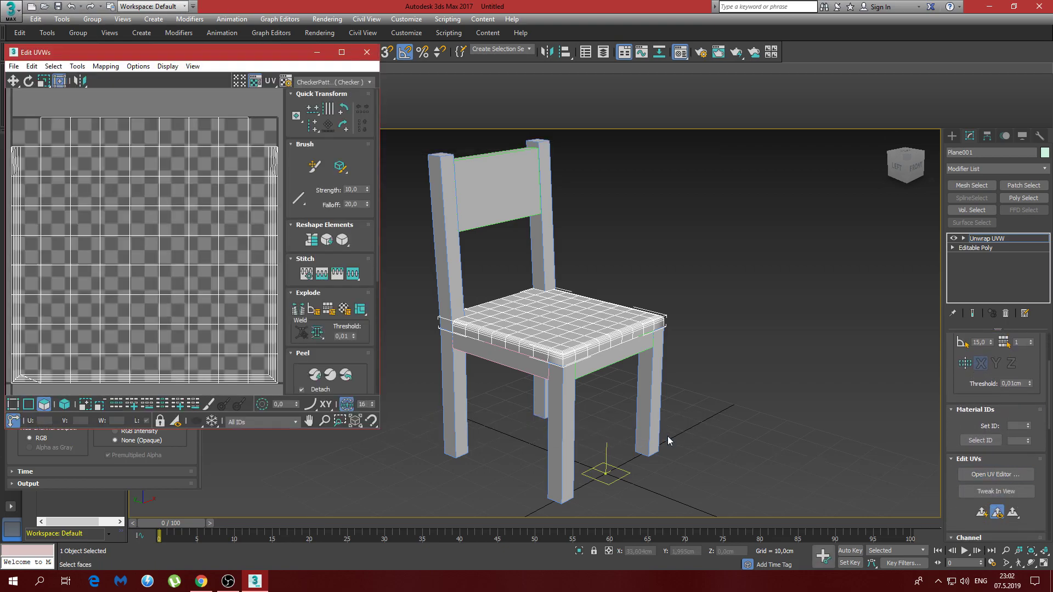
{"action": "left_click", "coordinate": [311, 311]}
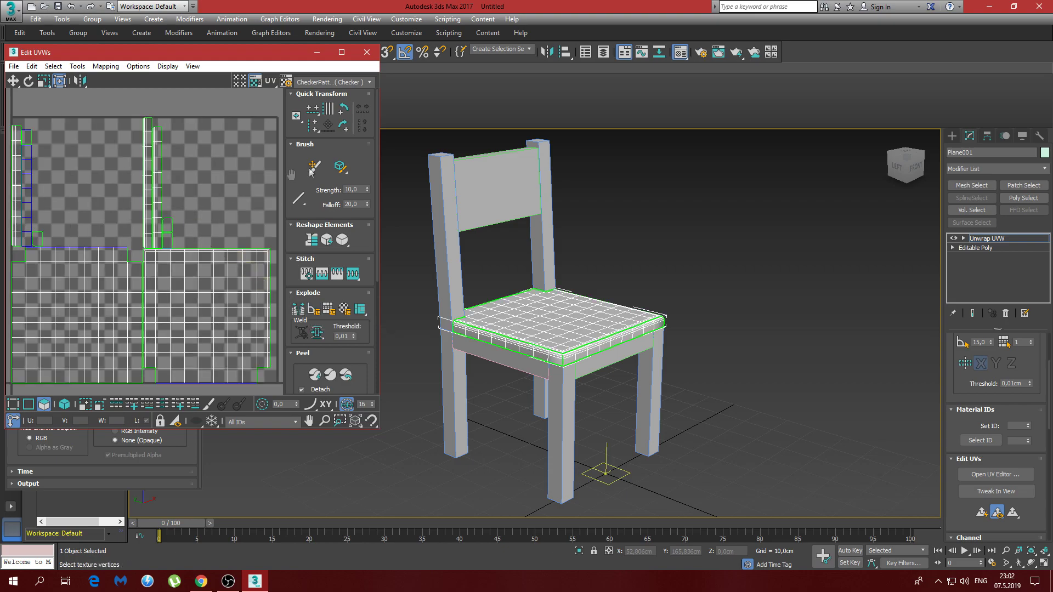
- Render the Perspective view again, inspect the fabric on the seat's sides up close, and close the render
{"action": "left_click", "coordinate": [743, 54]}
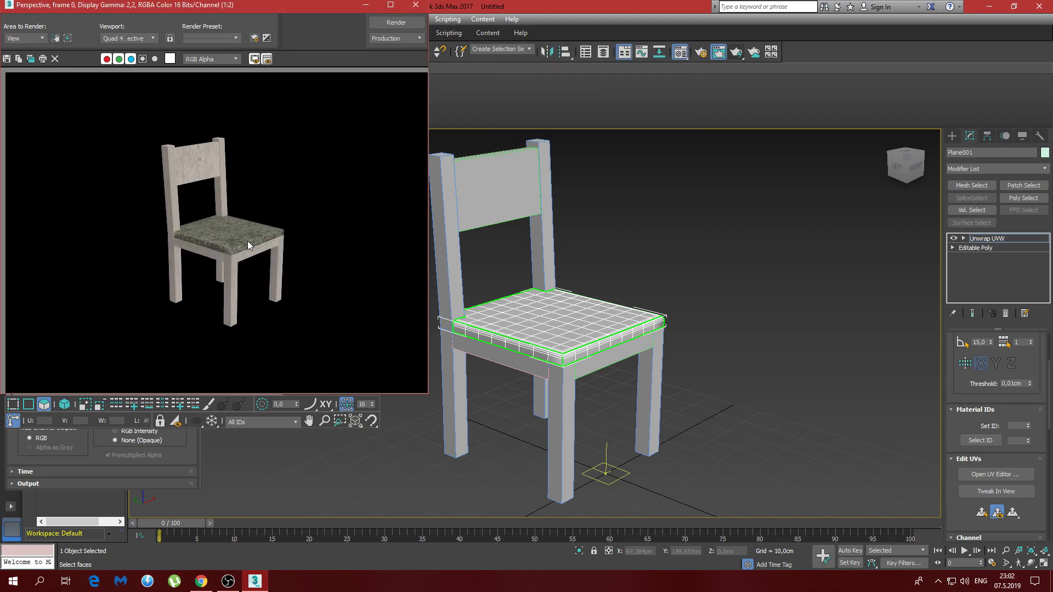
{"action": "scroll", "coordinate": [248, 241], "scroll_direction": "up", "scroll_amount": 1}
{"action": "middle_click_drag", "start_coordinate": [202, 247], "coordinate": [206, 246]}
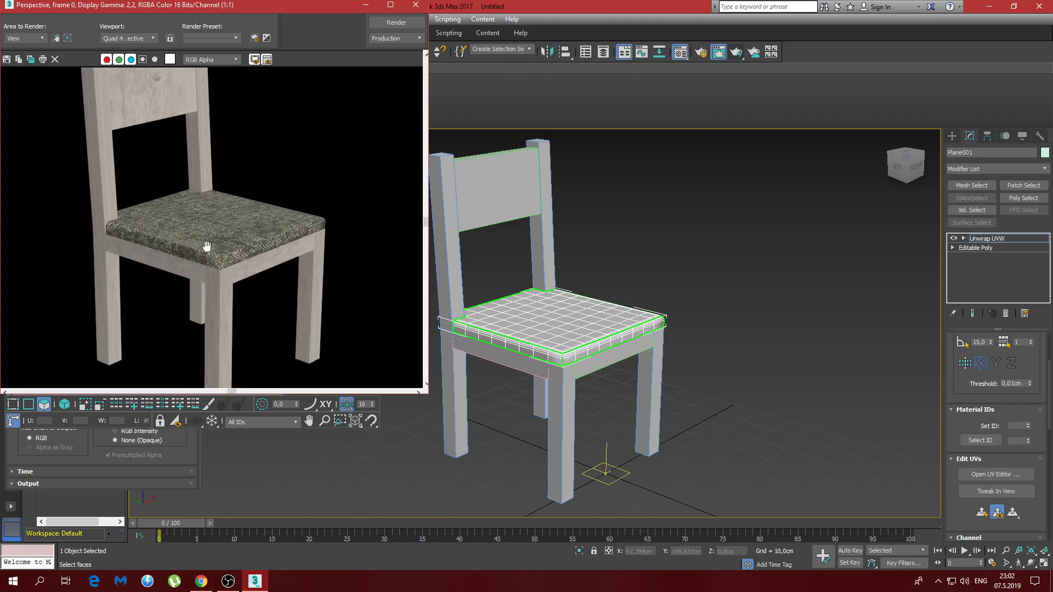
{"action": "left_click", "coordinate": [416, 5]}
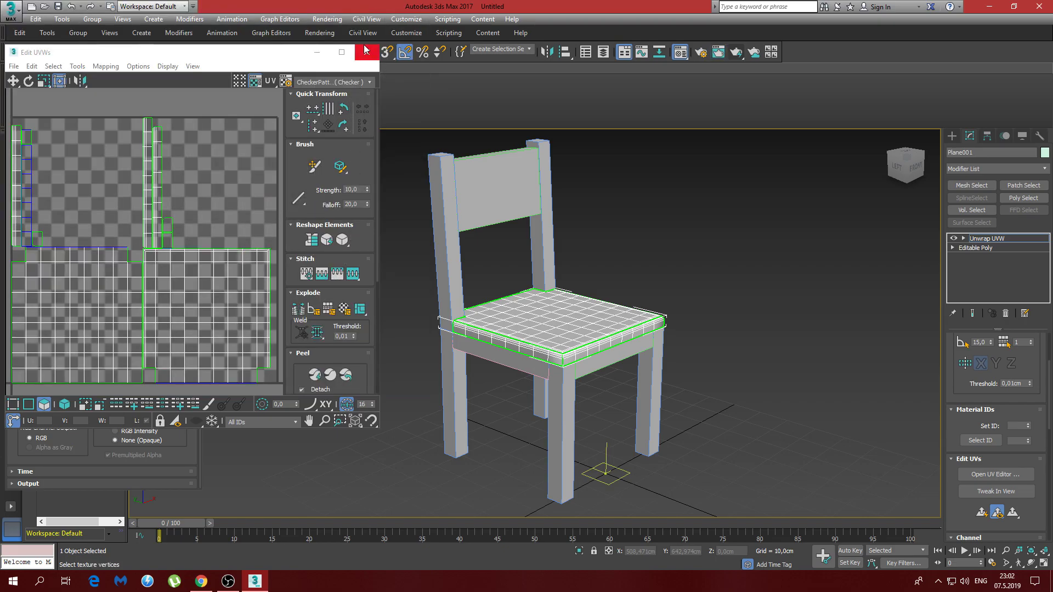
- Leave the UV editor, collapse the seat's whole modifier stack, and check the seat in a new Perspective render
{"action": "left_click", "coordinate": [367, 53]}
{"action": "right_click", "coordinate": [981, 276]}
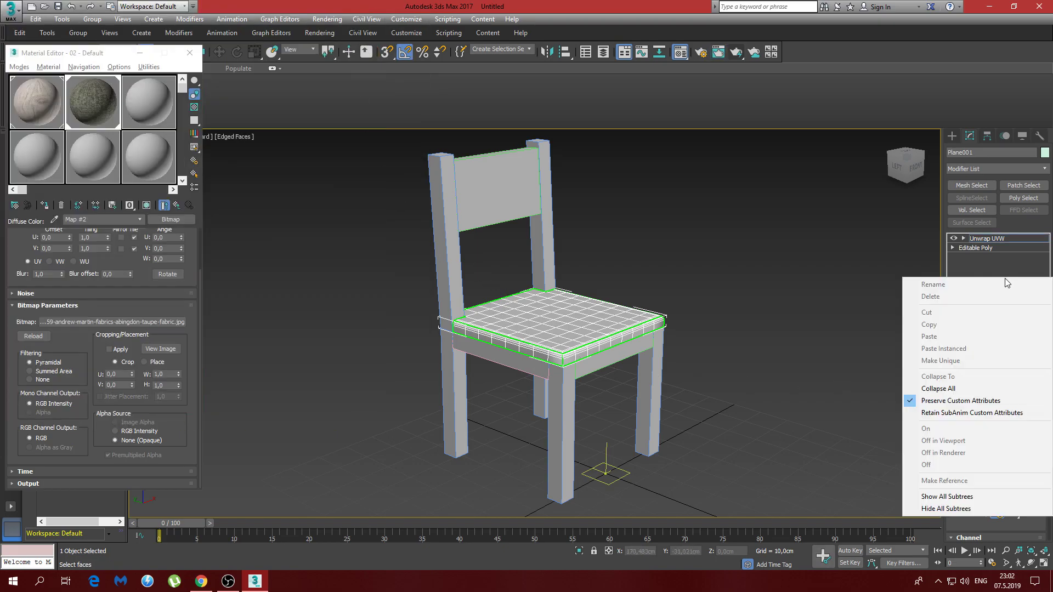
{"action": "left_click", "coordinate": [943, 387]}
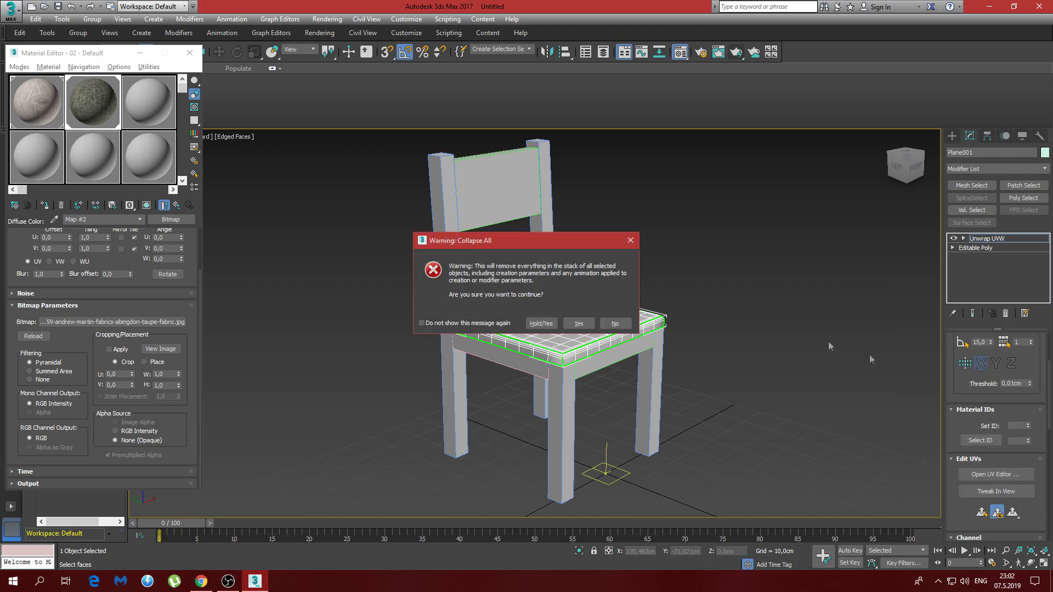
{"action": "left_click", "coordinate": [579, 324]}
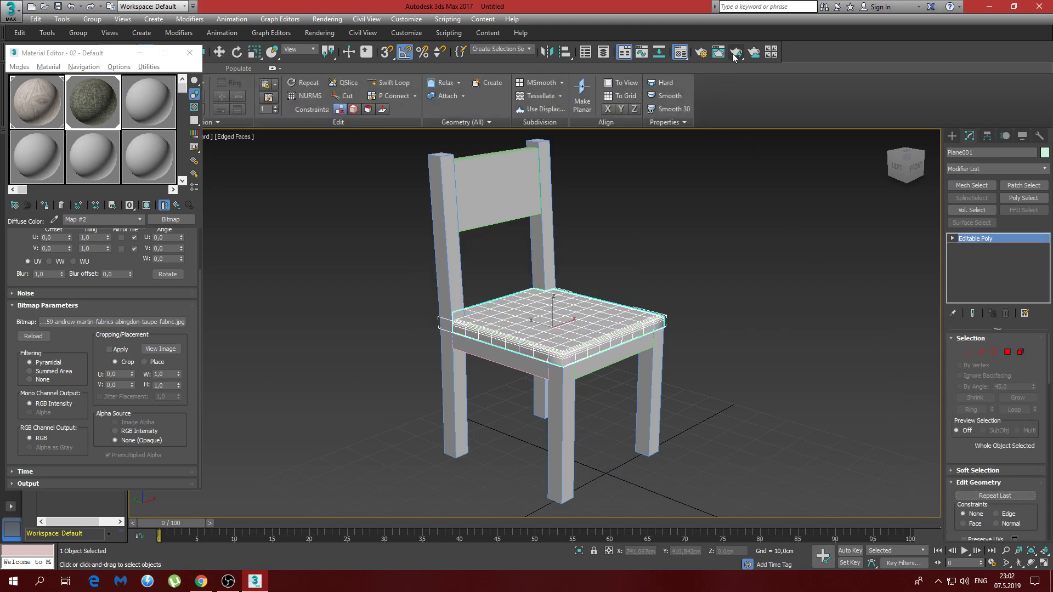
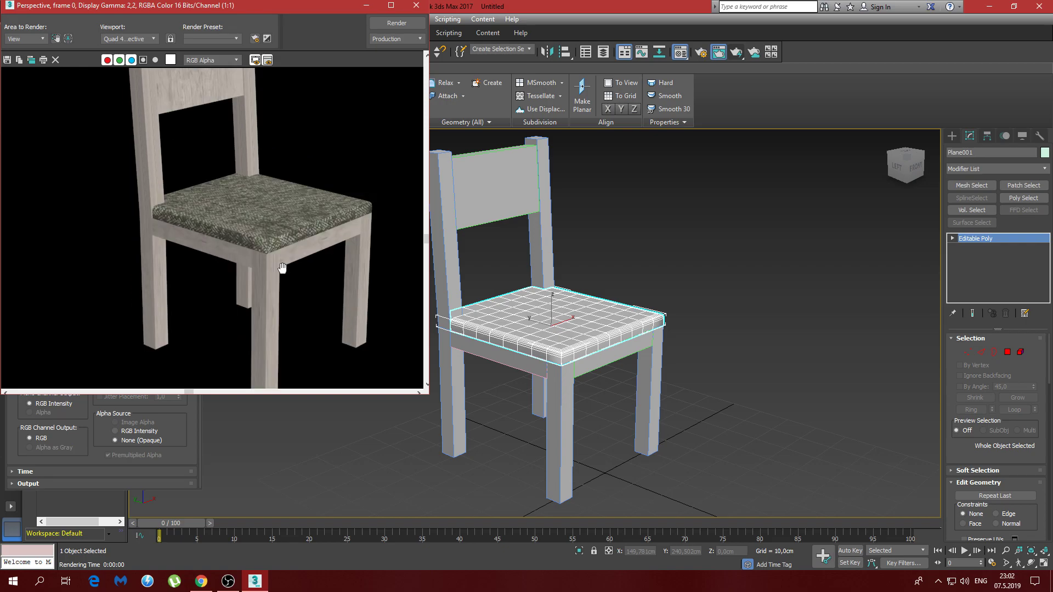
{"action": "left_click", "coordinate": [416, 6]}
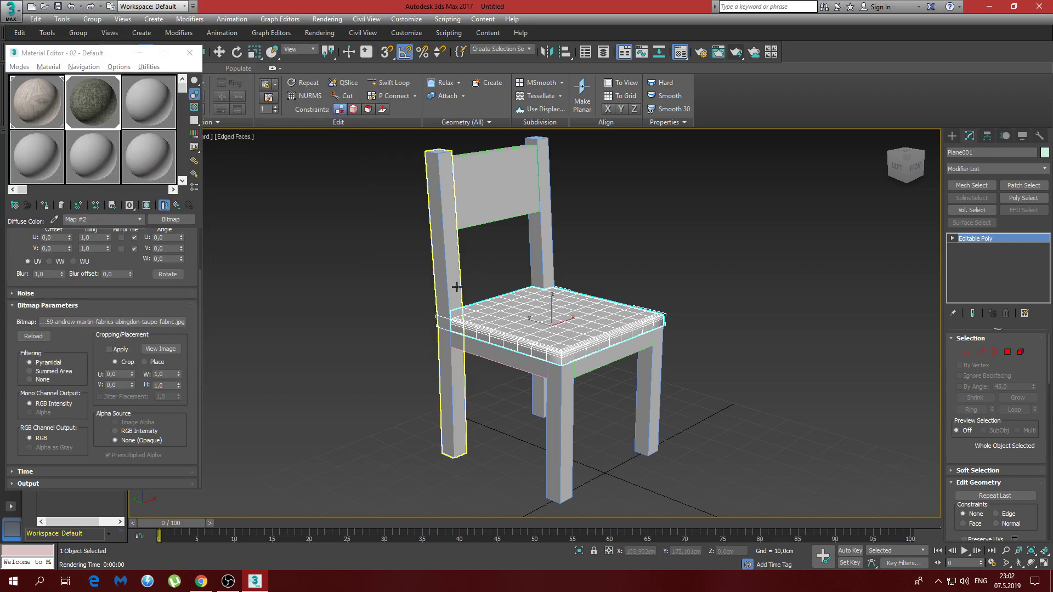
- Add an Unwrap UVW modifier to the near tall back leg and flatten its UVs in the UV editor
{"action": "left_click", "coordinate": [451, 282]}
{"action": "left_click", "coordinate": [1035, 168]}
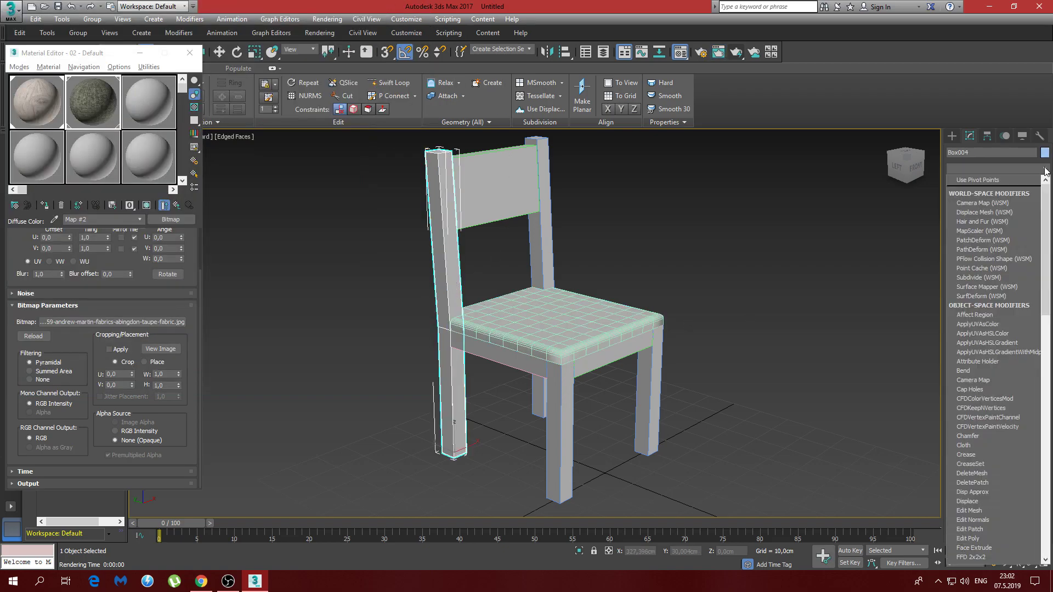
{"action": "scroll", "coordinate": [995, 367], "scroll_direction": "down", "scroll_amount": 10}
{"action": "scroll", "coordinate": [1047, 434], "scroll_direction": "down", "scroll_amount": 7}
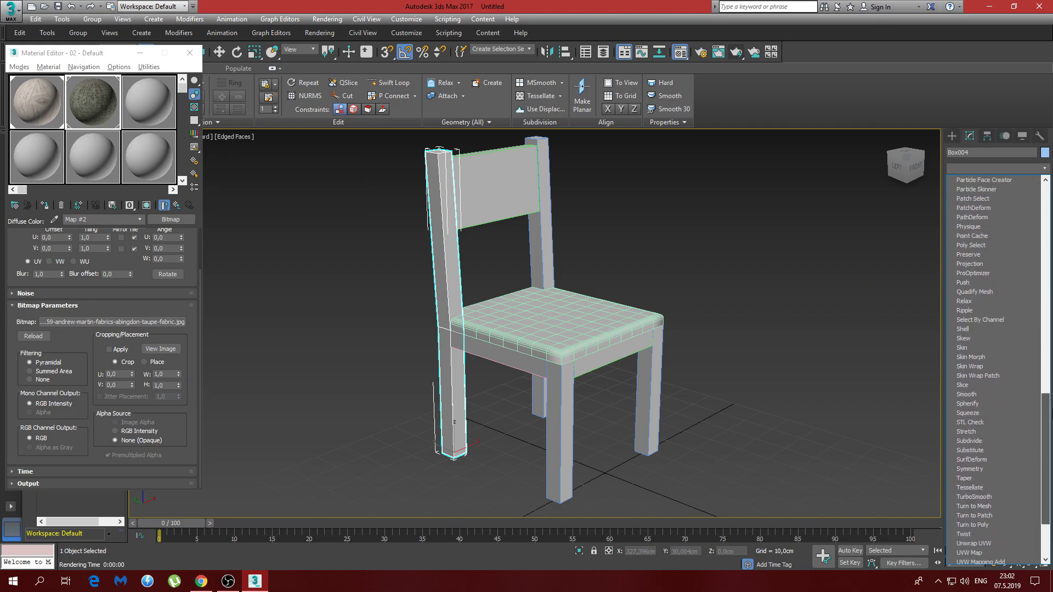
{"action": "scroll", "coordinate": [1047, 435], "scroll_direction": "down", "scroll_amount": 1}
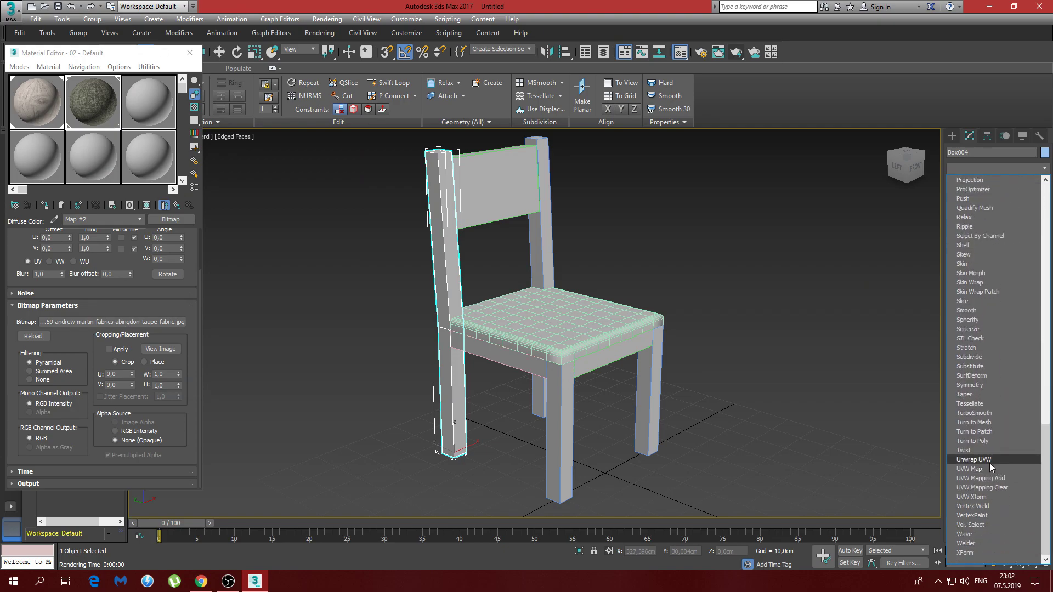
{"action": "left_click", "coordinate": [989, 463]}
{"action": "left_click", "coordinate": [990, 474]}
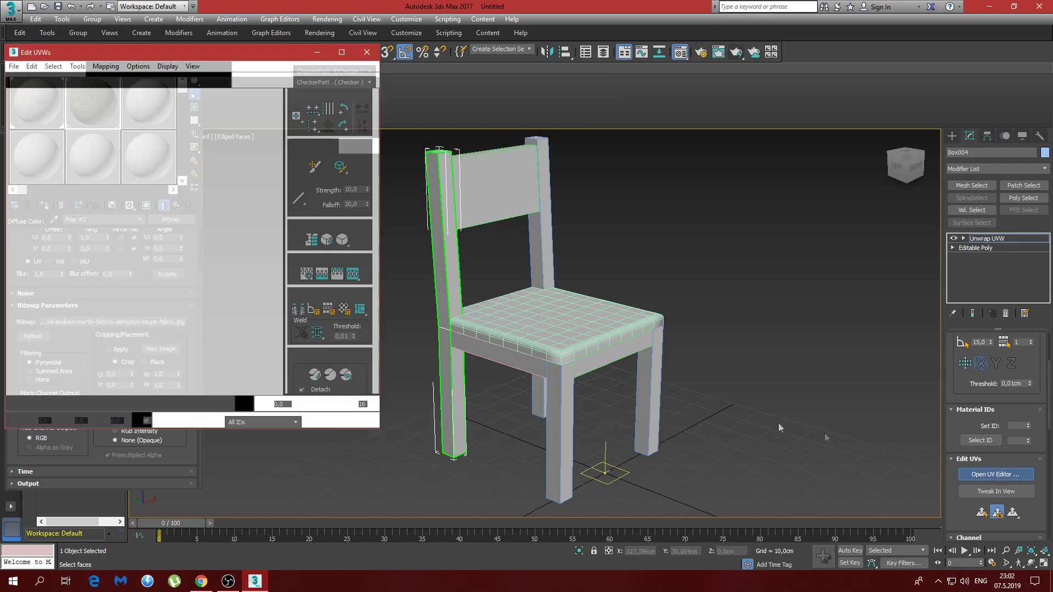
{"action": "left_click", "coordinate": [369, 55]}
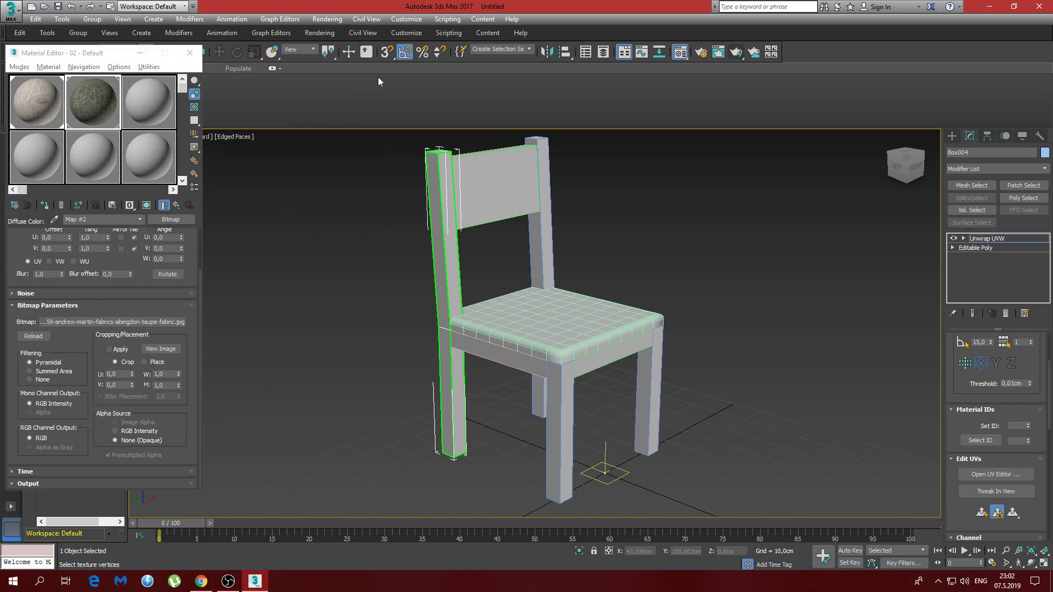
- Render the Perspective view and inspect the wood grain on the unwrapped back leg up close
{"action": "left_click", "coordinate": [735, 52]}
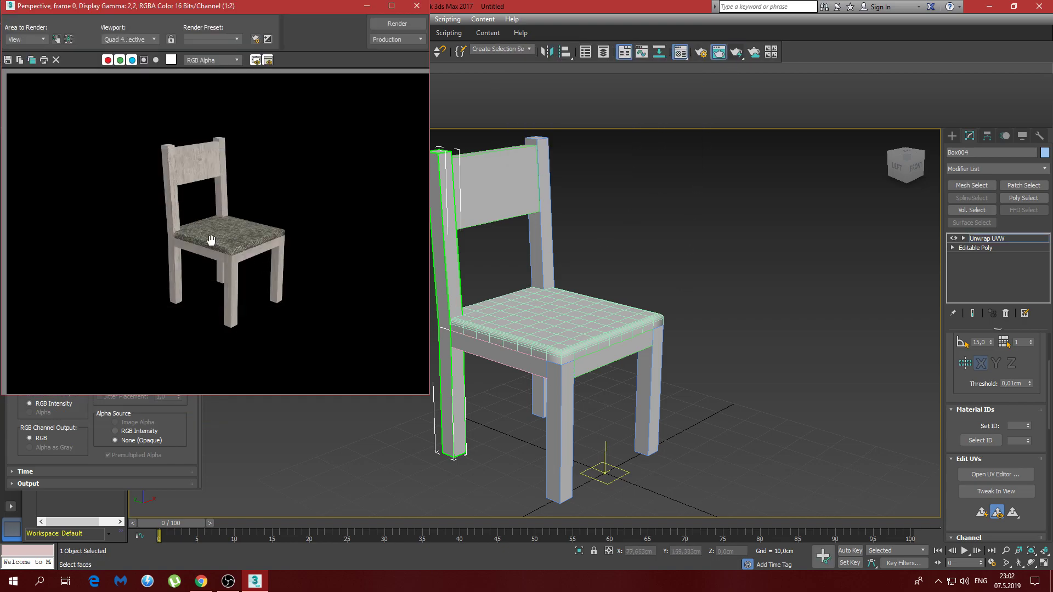
{"action": "scroll", "coordinate": [218, 241], "scroll_direction": "up", "scroll_amount": 2}
{"action": "scroll", "coordinate": [216, 241], "scroll_direction": "down", "scroll_amount": 1}
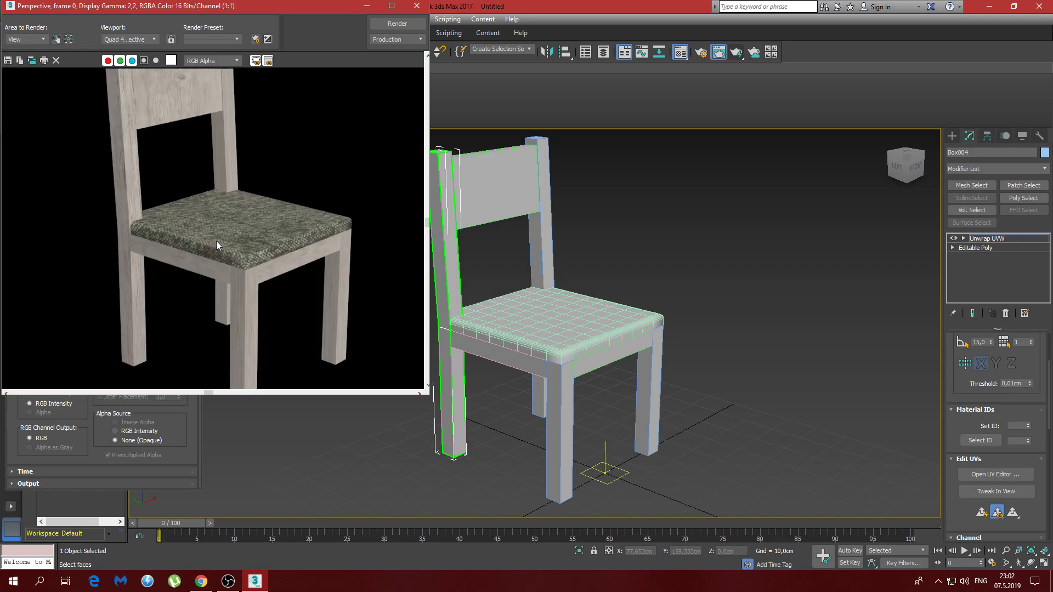
{"action": "middle_click_drag", "start_coordinate": [229, 226], "coordinate": [280, 230]}
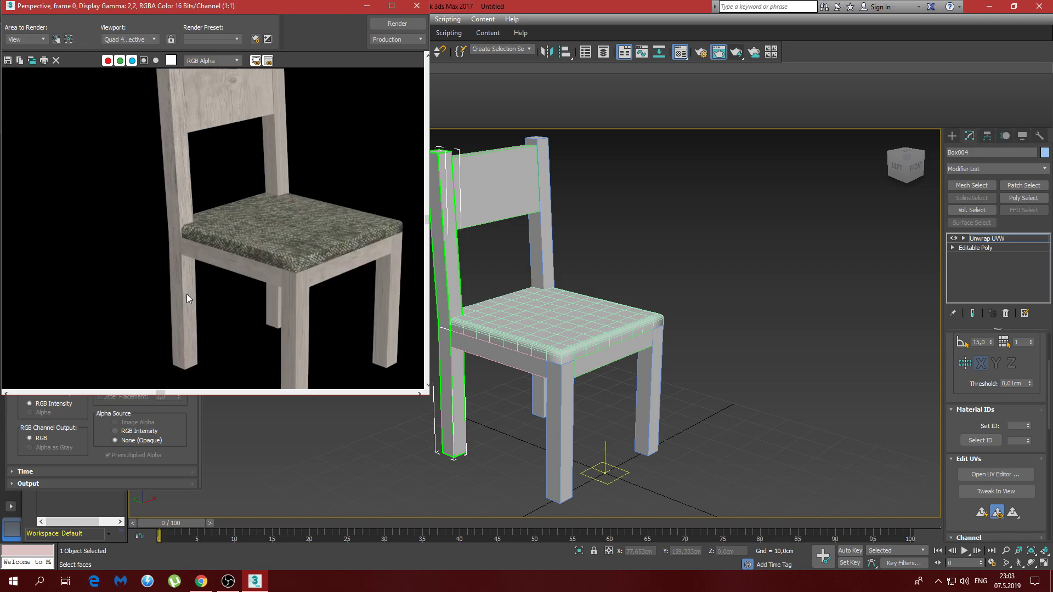
{"action": "left_click", "coordinate": [416, 5]}
- Collapse the near back leg's whole modifier stack
{"action": "right_click", "coordinate": [966, 273]}
{"action": "left_click", "coordinate": [946, 379]}
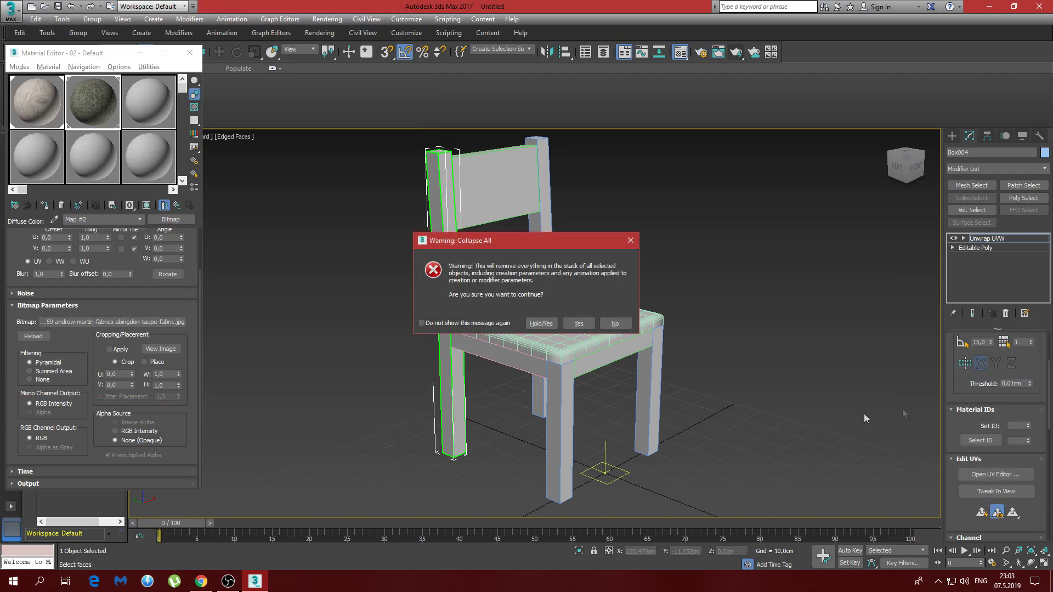
{"action": "left_click", "coordinate": [578, 324]}
- Add an Unwrap UVW modifier to the near side rail under the seat and flatten its UVs by polygon angle
{"action": "left_click", "coordinate": [506, 363]}
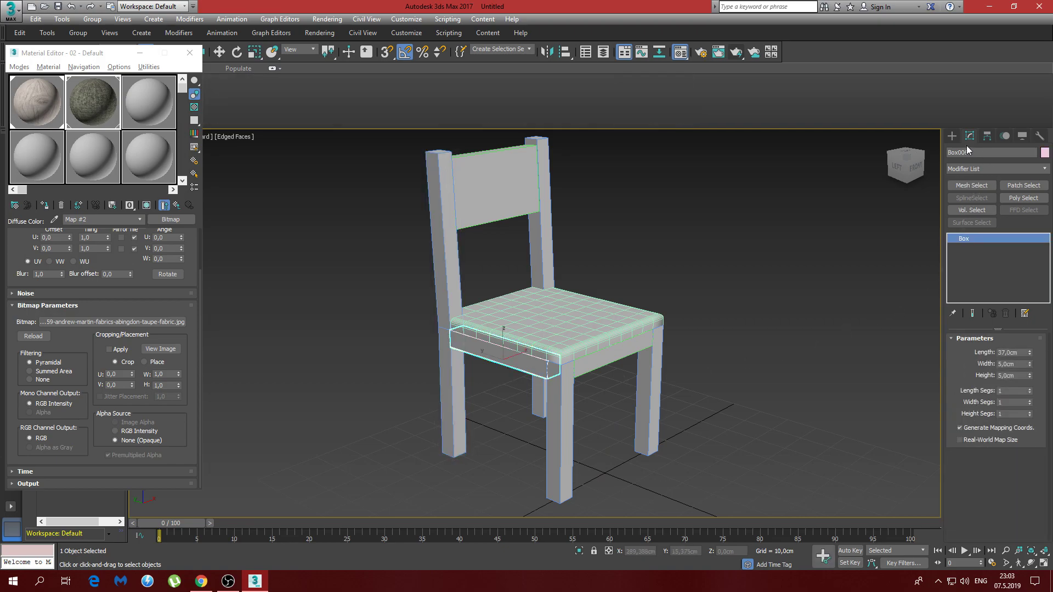
{"action": "left_click", "coordinate": [997, 169]}
{"action": "left_click_drag", "start_coordinate": [1048, 233], "coordinate": [1047, 474]}
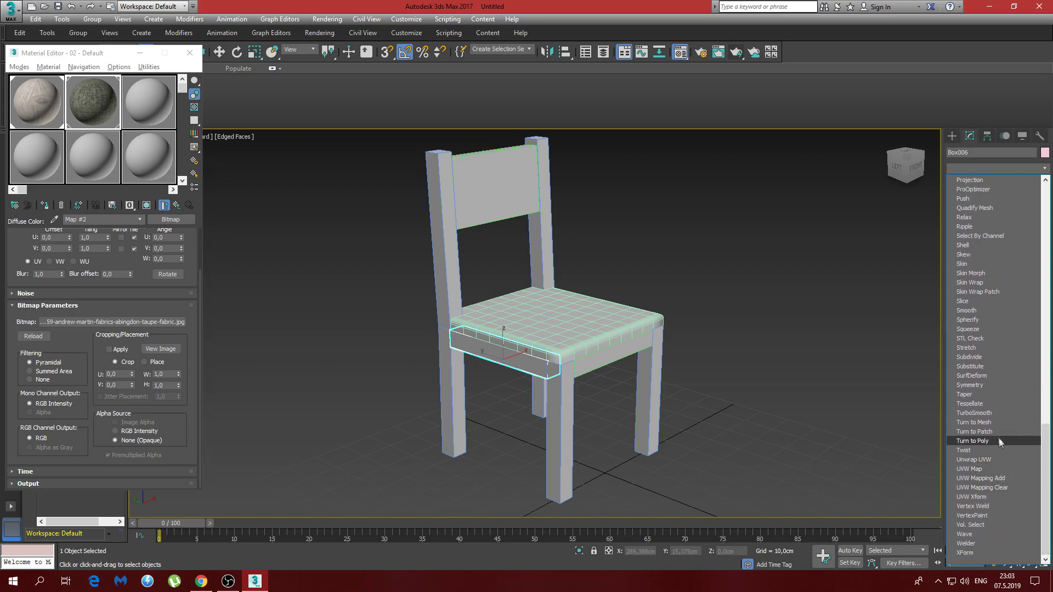
{"action": "left_click", "coordinate": [991, 458]}
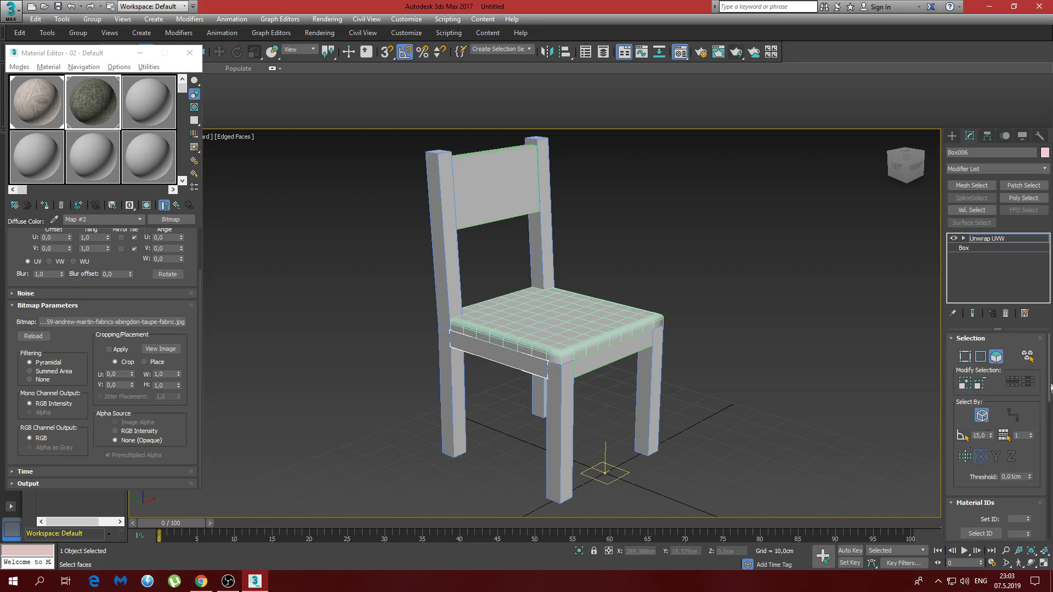
{"action": "left_click_drag", "start_coordinate": [1050, 386], "coordinate": [1050, 419]}
{"action": "left_click", "coordinate": [995, 452]}
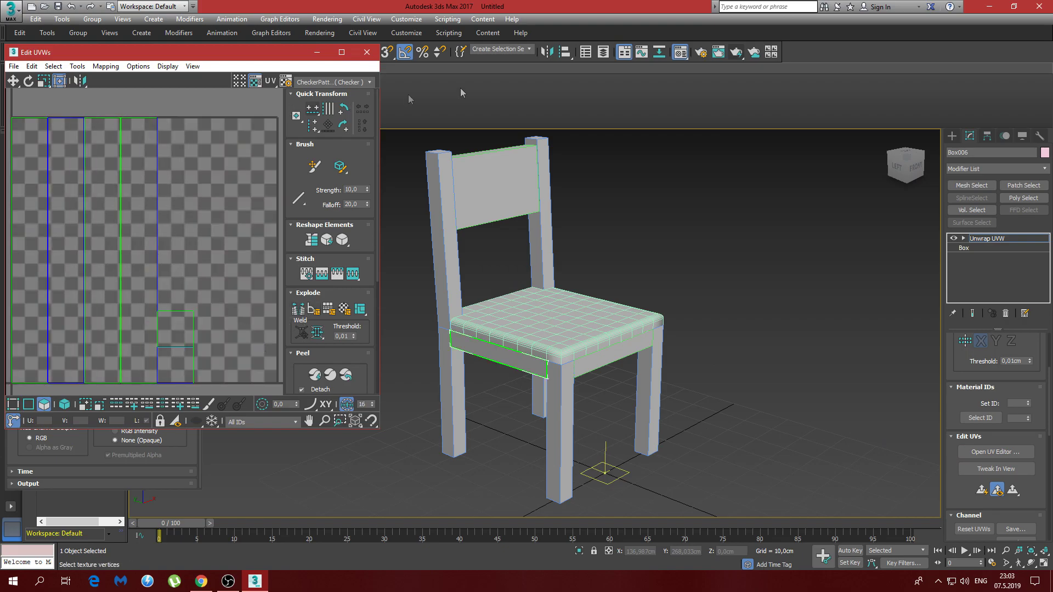
- Render the Perspective view and examine the wood texture on the near side rail
{"action": "left_click", "coordinate": [736, 53]}
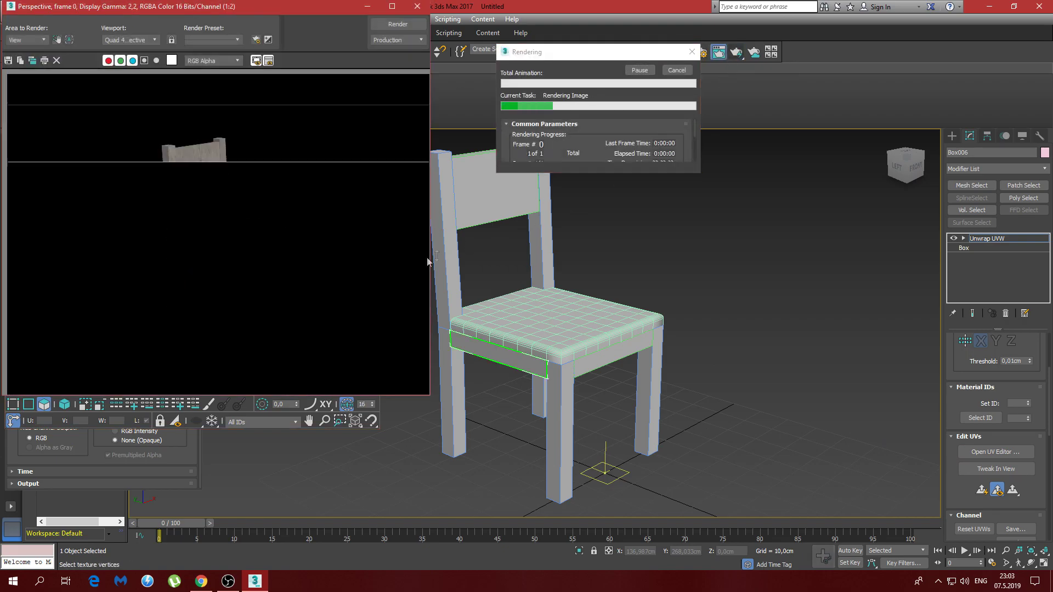
{"action": "scroll", "coordinate": [202, 241], "scroll_direction": "up", "scroll_amount": 1}
{"action": "scroll", "coordinate": [202, 241], "scroll_direction": "up", "scroll_amount": 1}
{"action": "scroll", "coordinate": [202, 241], "scroll_direction": "down", "scroll_amount": 1}
{"action": "middle_click_drag", "start_coordinate": [202, 241], "coordinate": [237, 237]}
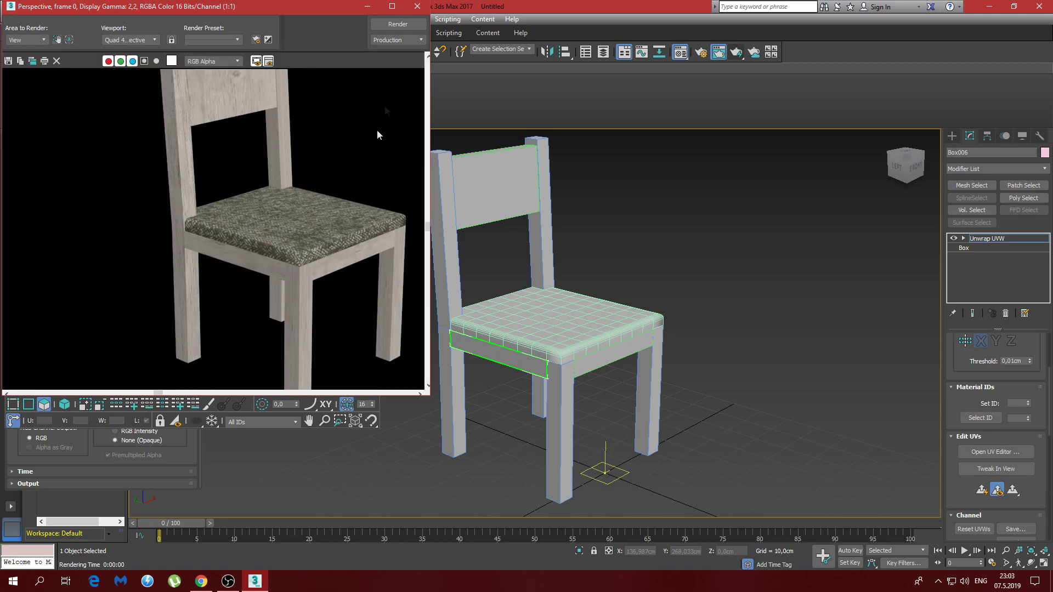
{"action": "left_click", "coordinate": [418, 6]}
- Collapse the near side rail's whole modifier stack
{"action": "right_click", "coordinate": [971, 278]}
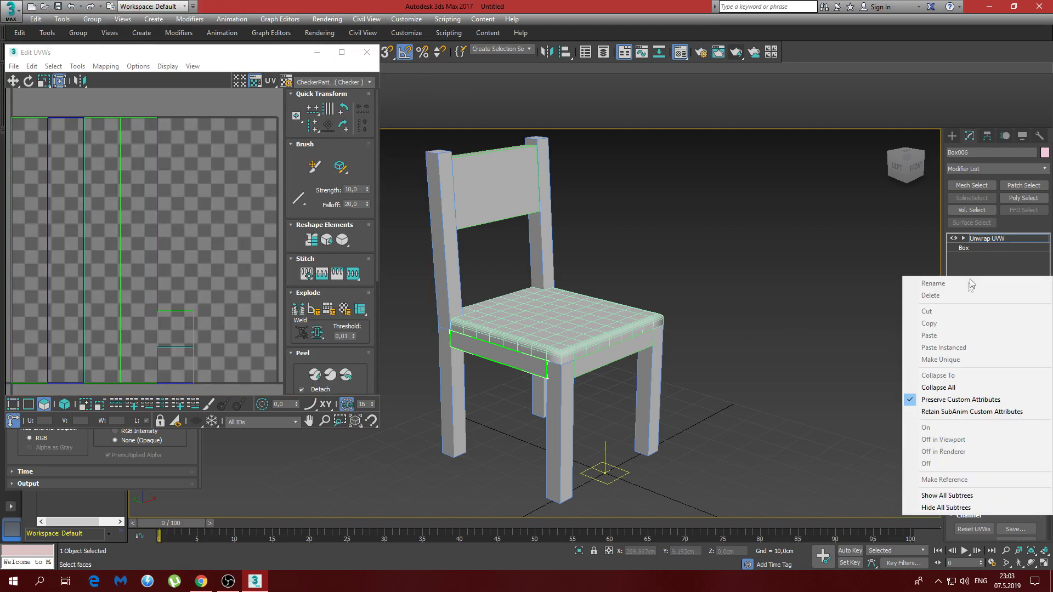
{"action": "left_click", "coordinate": [938, 387]}
{"action": "left_click", "coordinate": [579, 323]}
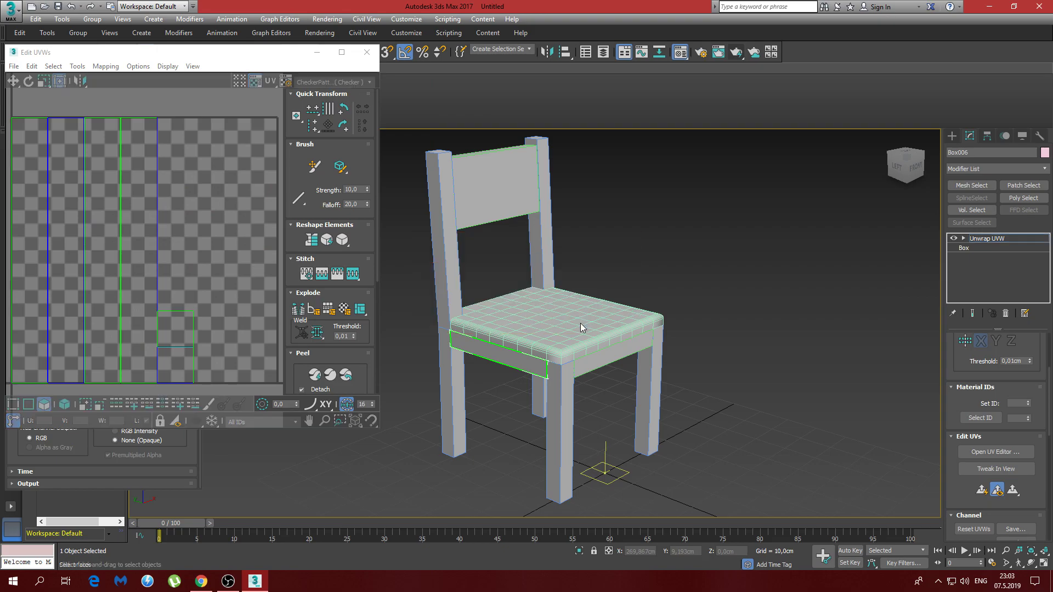
- Add an Unwrap UVW modifier to the front rail and flatten its UVs by polygon angle in the UV editor
{"action": "left_click", "coordinate": [589, 366]}
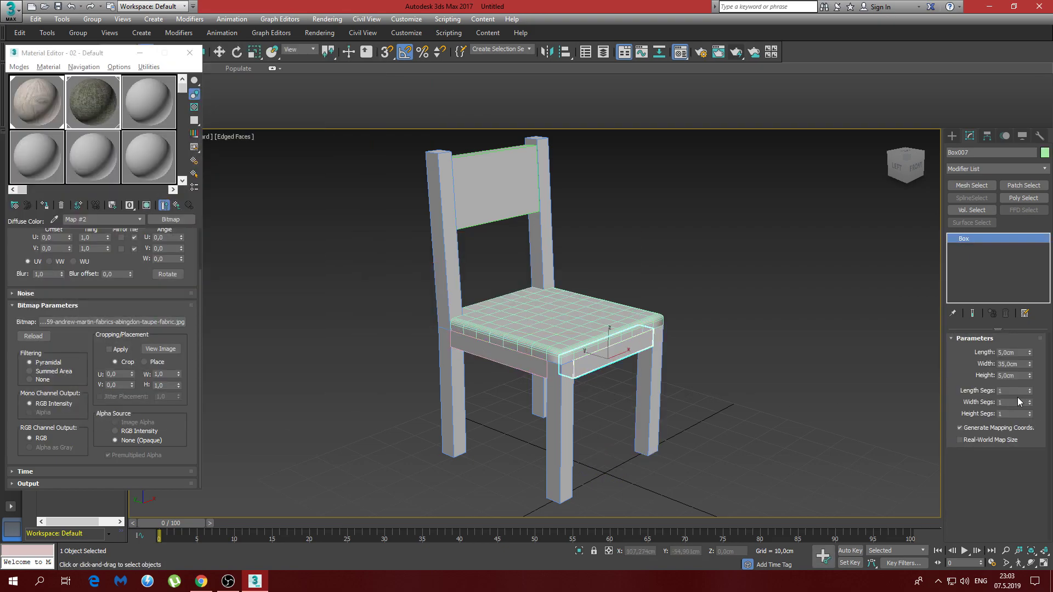
{"action": "left_click", "coordinate": [1015, 170]}
{"action": "scroll", "coordinate": [999, 384], "scroll_direction": "down", "scroll_amount": 15}
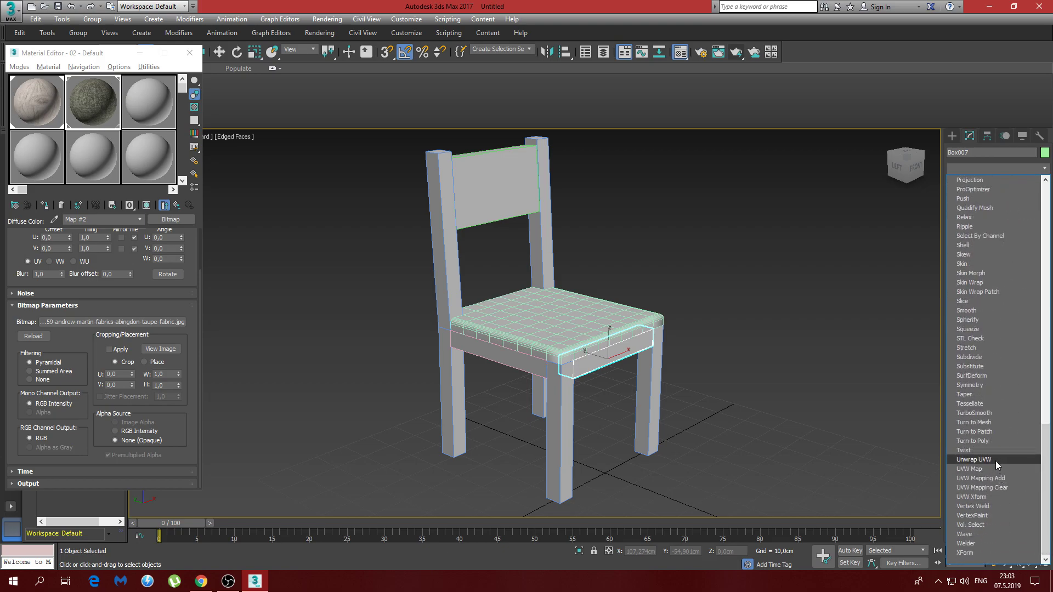
{"action": "left_click", "coordinate": [995, 461]}
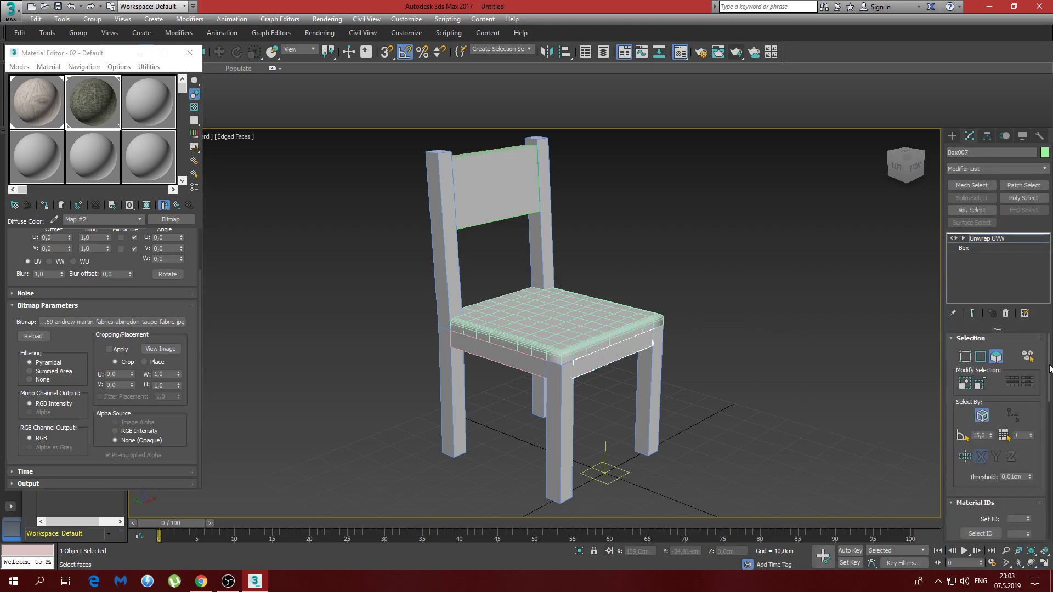
{"action": "scroll", "coordinate": [995, 438], "scroll_direction": "down", "scroll_amount": 3}
{"action": "left_click", "coordinate": [996, 454]}
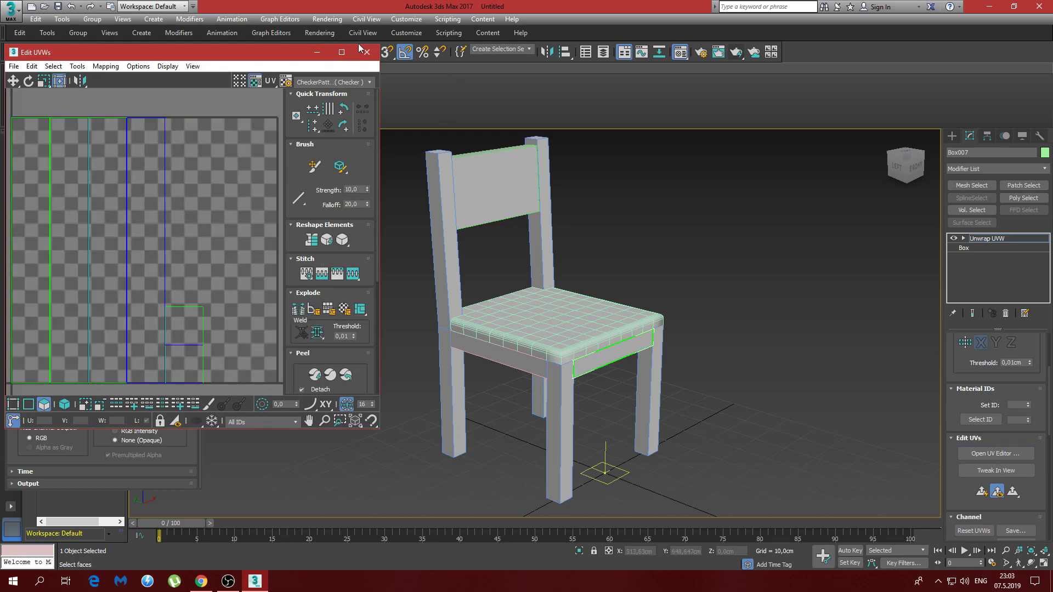
{"action": "left_click", "coordinate": [367, 53]}
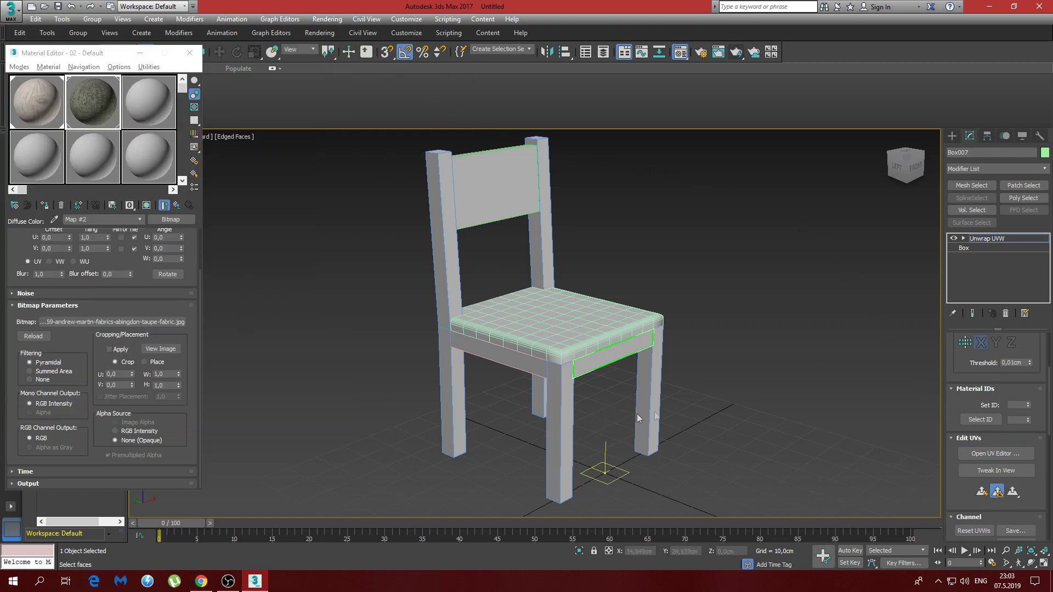
- Collapse the front rail's whole modifier stack
{"action": "right_click", "coordinate": [999, 268]}
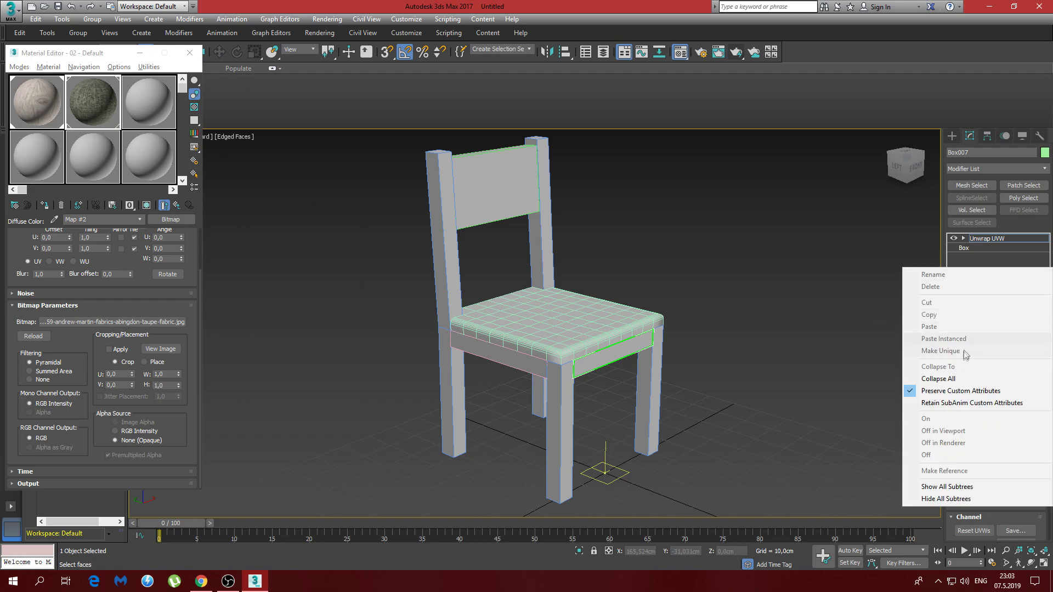
{"action": "left_click", "coordinate": [948, 379]}
{"action": "left_click", "coordinate": [580, 326]}
- Add an Unwrap UVW modifier to the near front leg and flatten its UVs by polygon angle
{"action": "left_click", "coordinate": [571, 422]}
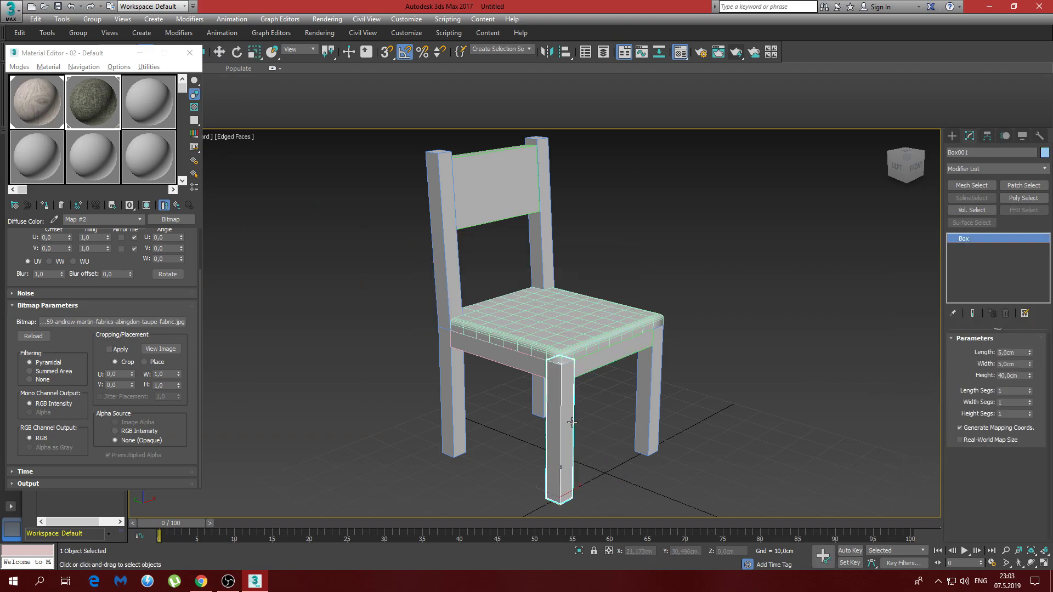
{"action": "left_click", "coordinate": [1011, 170]}
{"action": "scroll", "coordinate": [1032, 209], "scroll_direction": "down", "scroll_amount": 10}
{"action": "scroll", "coordinate": [987, 311], "scroll_direction": "down", "scroll_amount": 15}
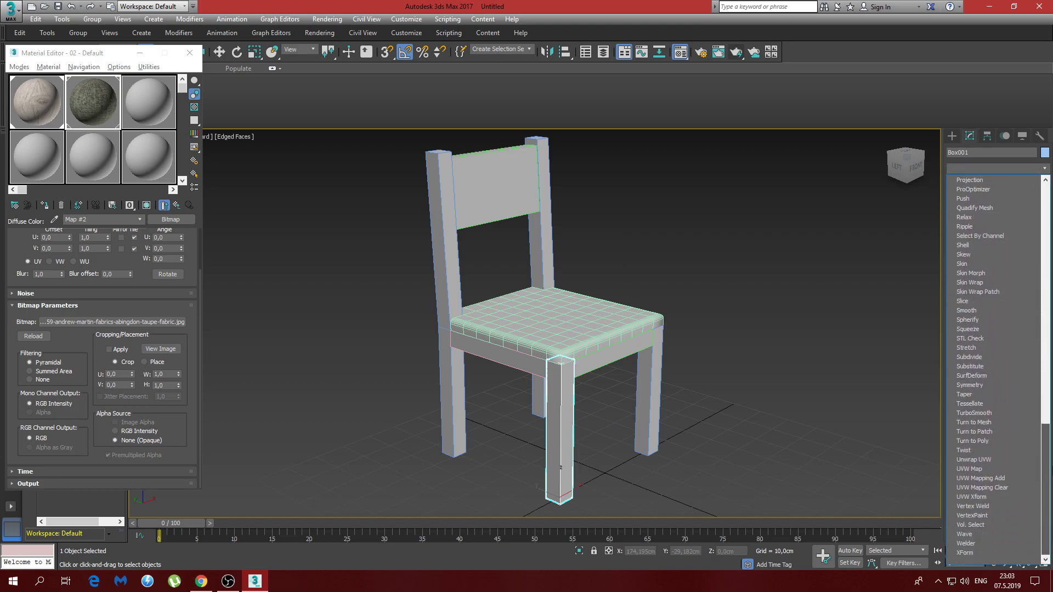
{"action": "left_click", "coordinate": [1005, 461]}
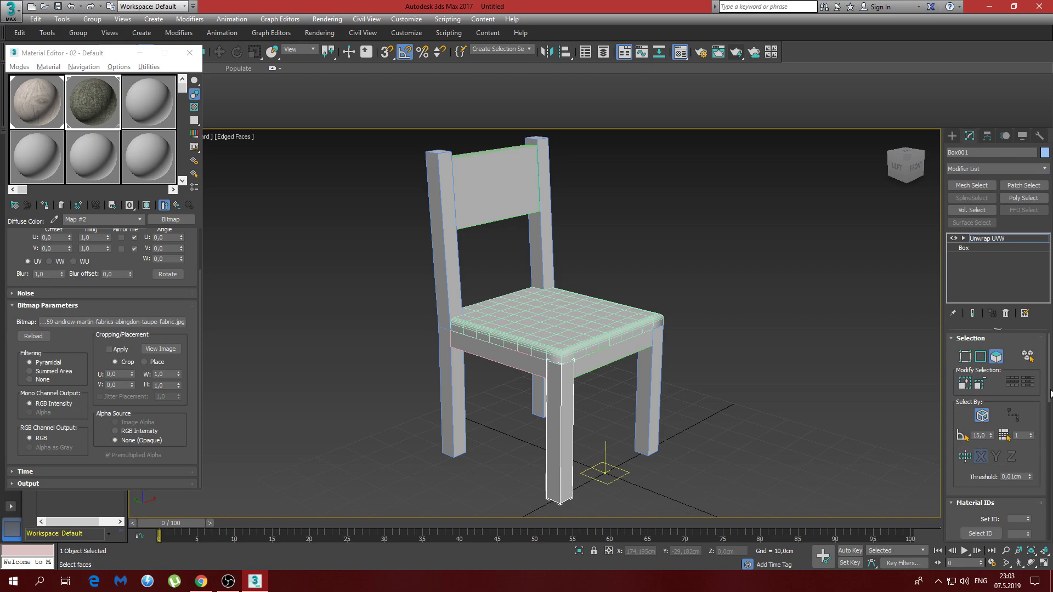
{"action": "scroll", "coordinate": [1014, 428], "scroll_direction": "down", "scroll_amount": 5}
{"action": "left_click", "coordinate": [994, 396]}
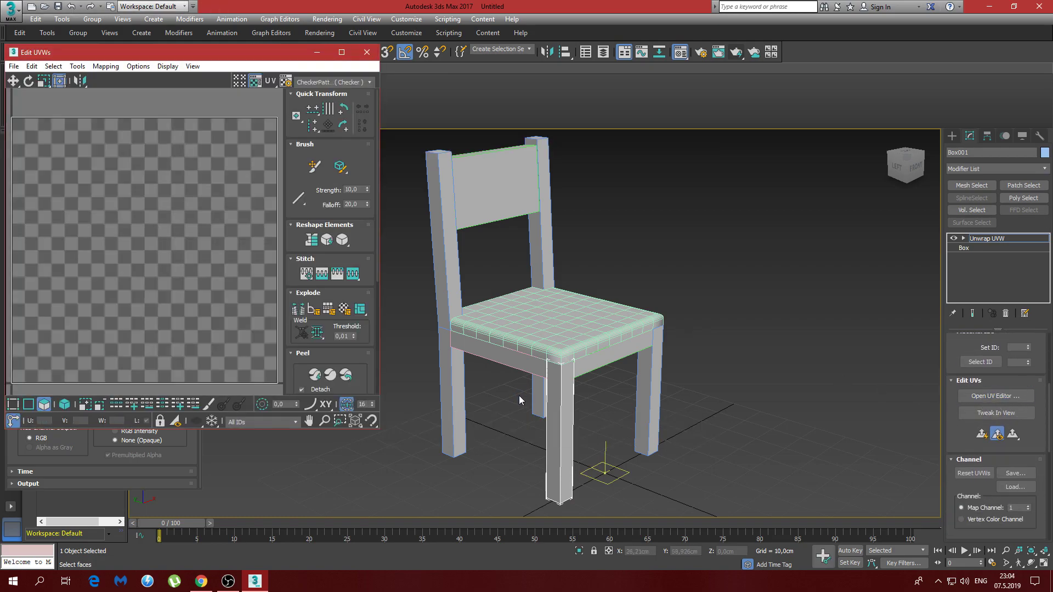
{"action": "left_click", "coordinate": [314, 310]}
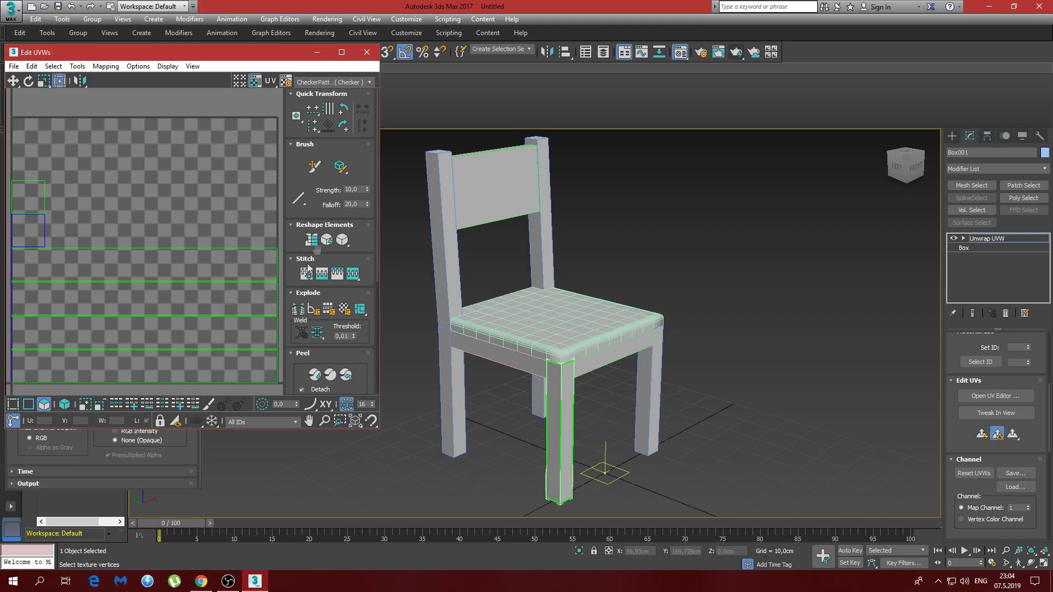
- Render the Perspective view and inspect the wood grain direction on the near front leg up close
{"action": "left_click", "coordinate": [735, 54]}
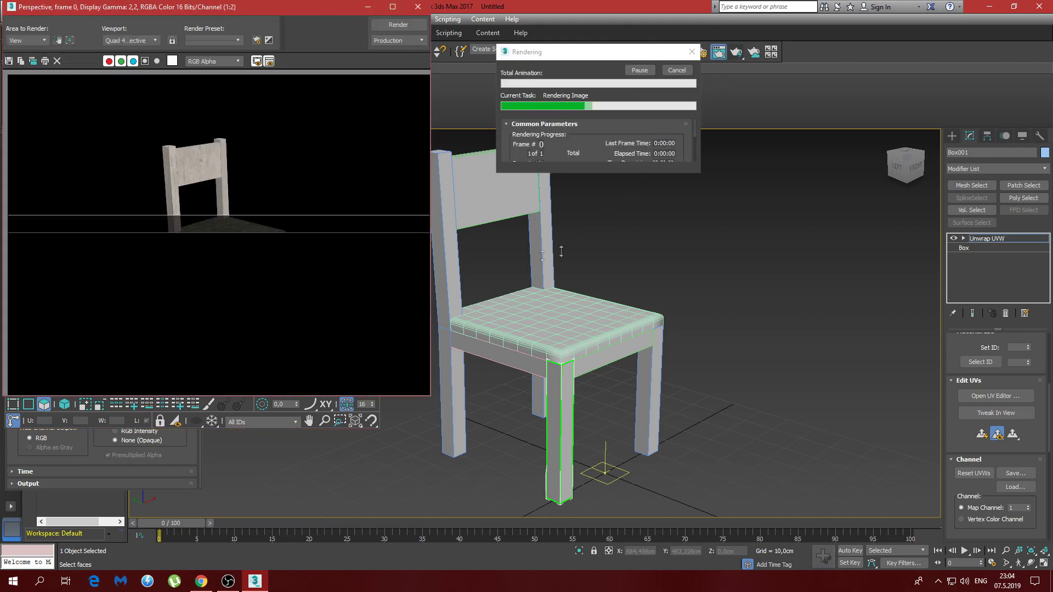
{"action": "scroll", "coordinate": [239, 270], "scroll_direction": "up", "scroll_amount": 1}
{"action": "scroll", "coordinate": [239, 266], "scroll_direction": "up", "scroll_amount": 1}
{"action": "scroll", "coordinate": [238, 266], "scroll_direction": "down", "scroll_amount": 1}
{"action": "middle_click_drag", "start_coordinate": [239, 267], "coordinate": [257, 235]}
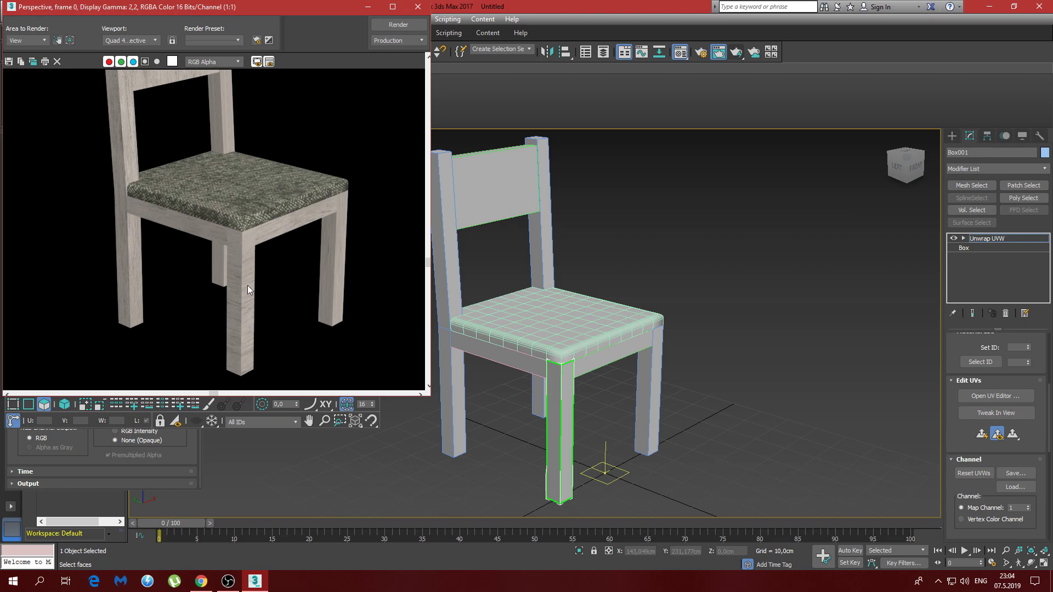
- Close the render and set the angle snap increment to 5 degrees in the Grid and Snap Settings
{"action": "left_click", "coordinate": [417, 6]}
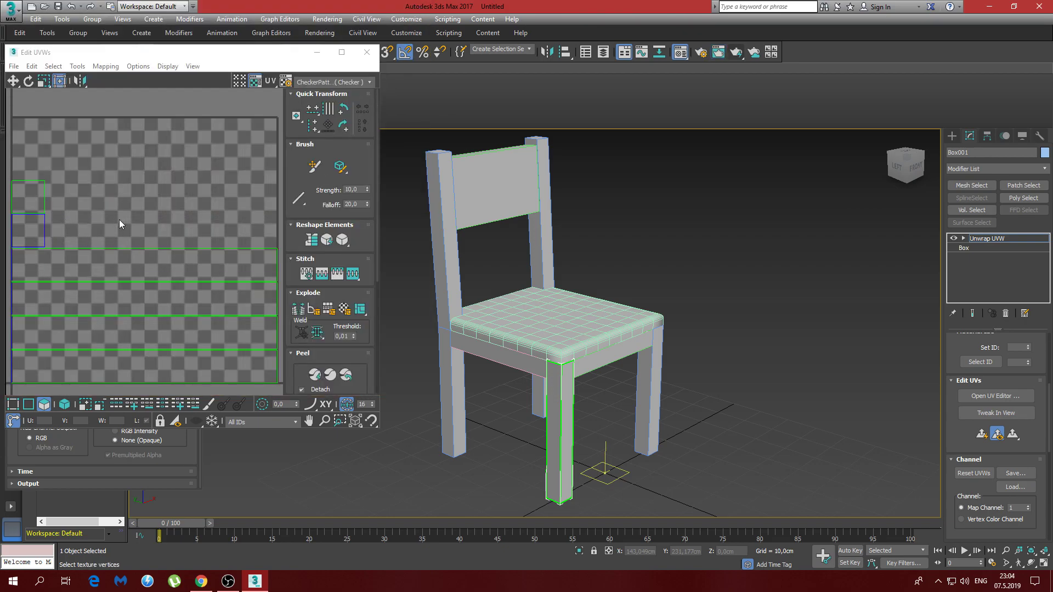
{"action": "left_click", "coordinate": [121, 225]}
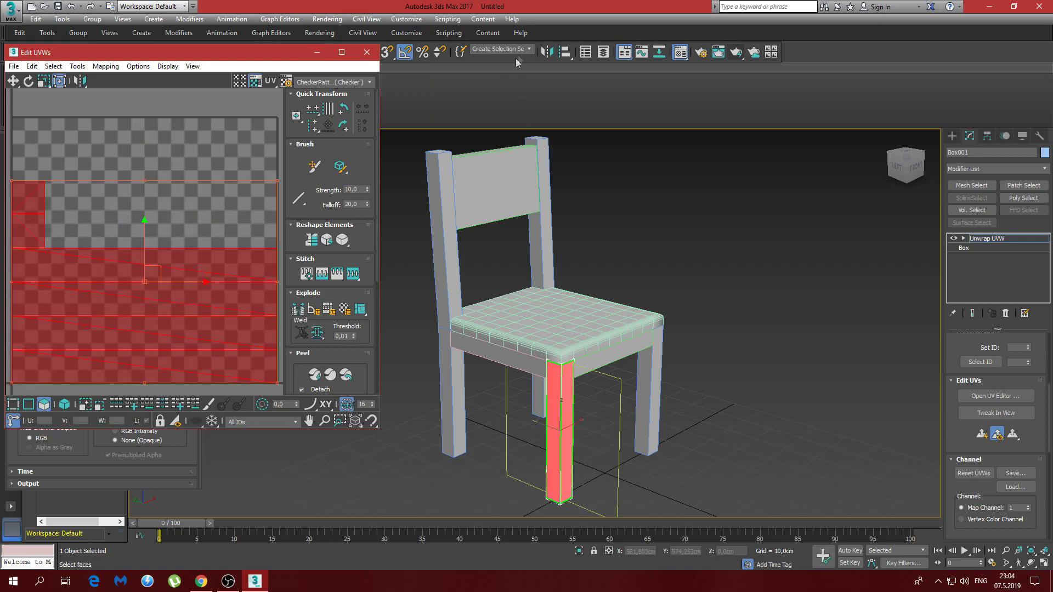
{"action": "right_click", "coordinate": [405, 53]}
{"action": "left_click", "coordinate": [527, 296]}
{"action": "type", "text": "5"}
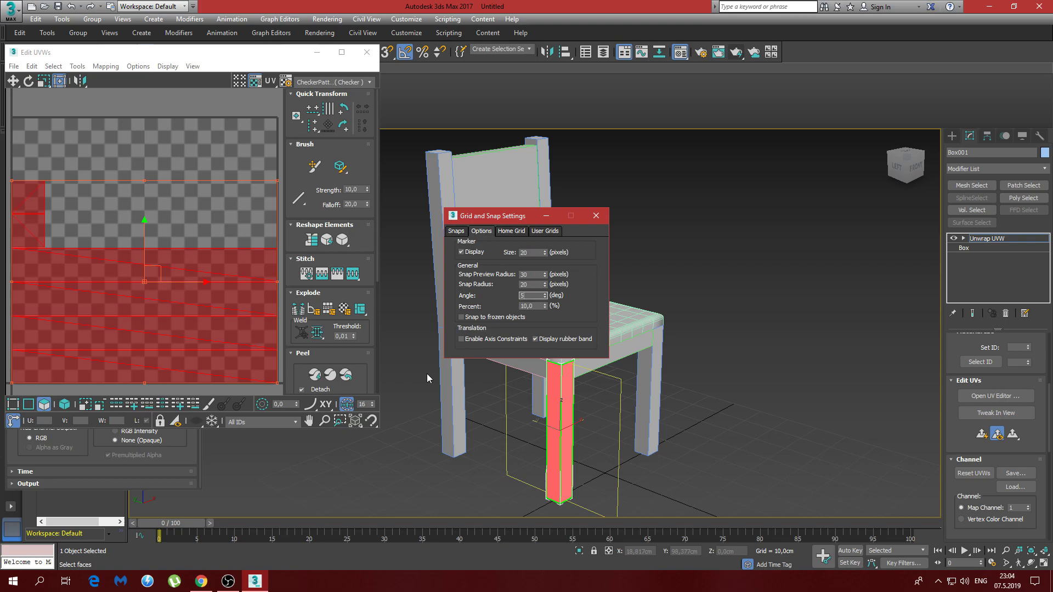
{"action": "key", "text": "Return"}
{"action": "left_click", "coordinate": [596, 215]}
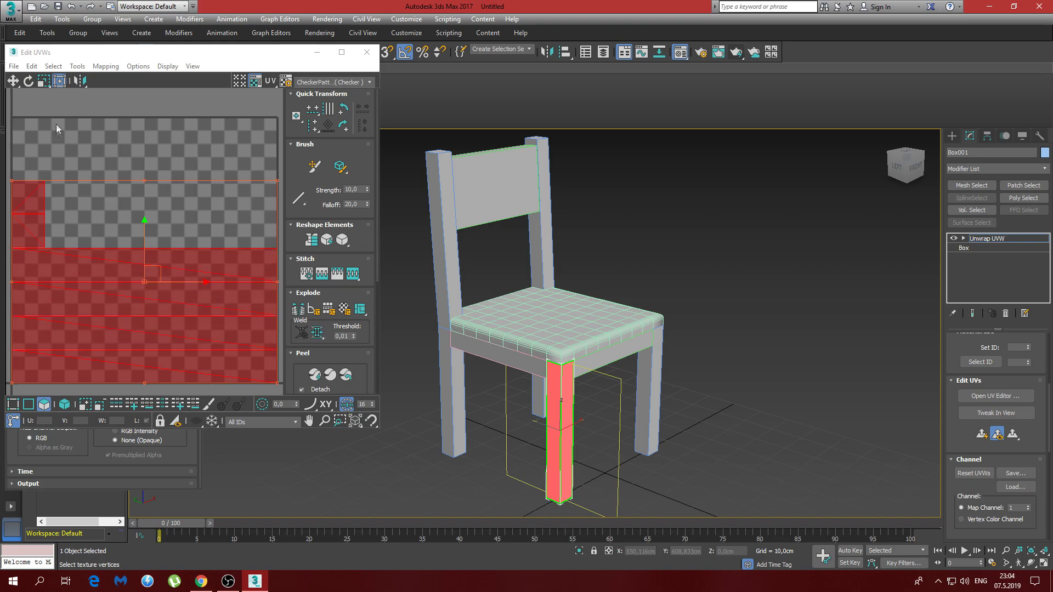
- Rotate all UVs of the near front leg by 90 degrees and move them to fit inside the checker tile
{"action": "left_click", "coordinate": [159, 152]}
{"action": "left_click", "coordinate": [28, 82]}
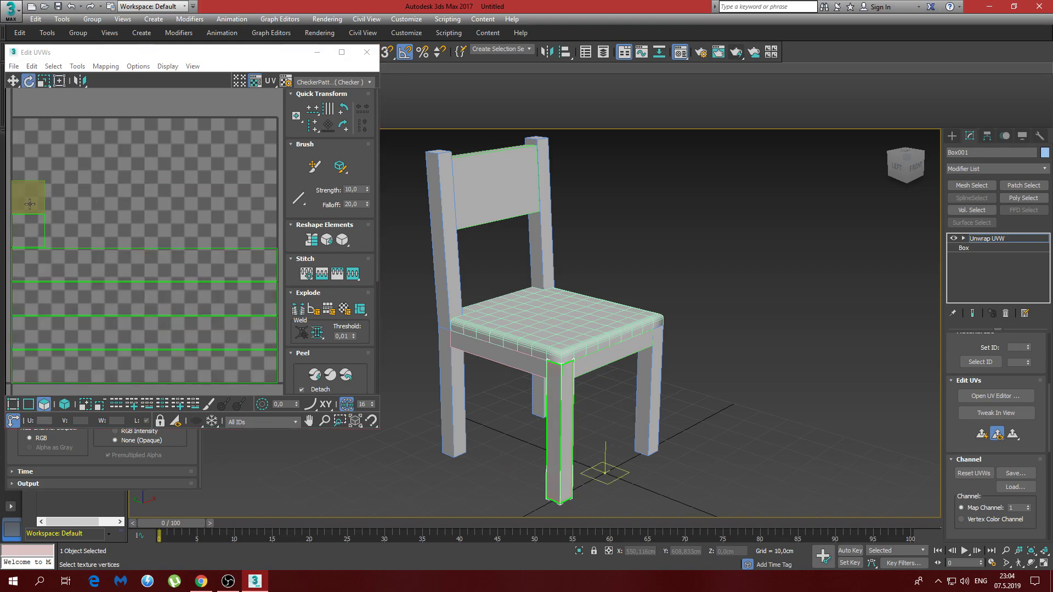
{"action": "key", "text": "ctrl+a"}
{"action": "mouse_move", "coordinate": [176, 291]}
{"action": "left_mouse_down"}
{"action": "mouse_move", "coordinate": [155, 278]}
{"action": "mouse_move", "coordinate": [165, 235]}
{"action": "mouse_move", "coordinate": [182, 307]}
{"action": "left_mouse_up"}
{"action": "left_click", "coordinate": [13, 81]}
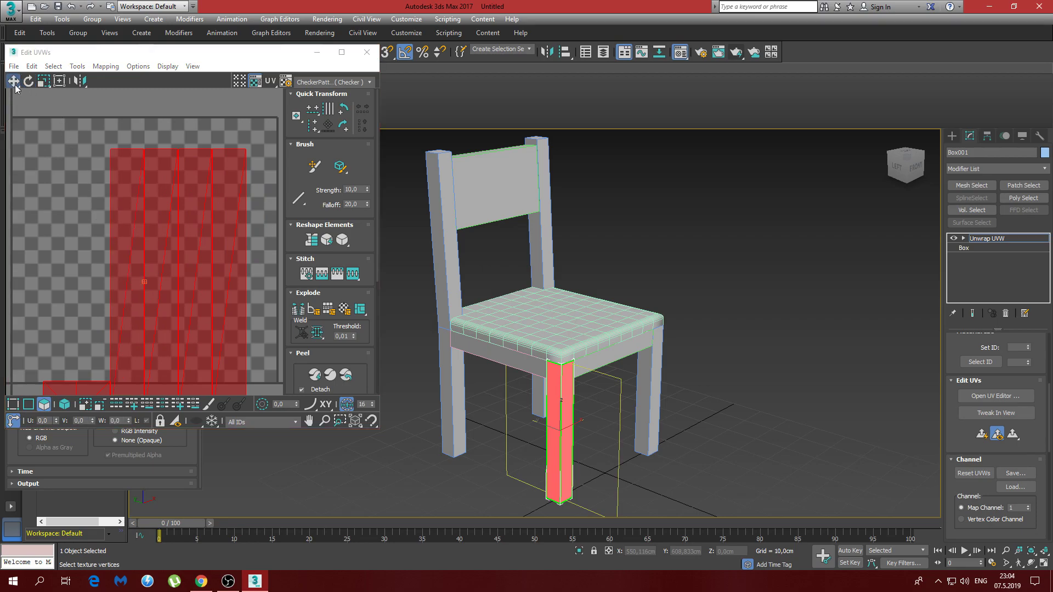
{"action": "left_click_drag", "start_coordinate": [145, 251], "coordinate": [156, 223]}
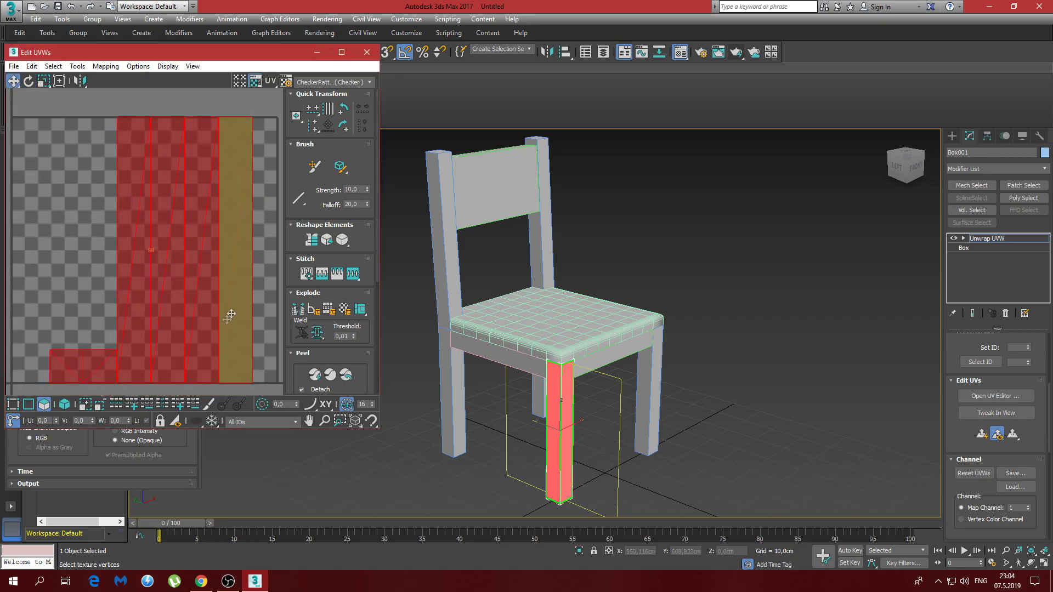
{"action": "left_click", "coordinate": [366, 57]}
- Render the Perspective view and inspect the wood grain on the near front leg up close
{"action": "left_click", "coordinate": [736, 51]}
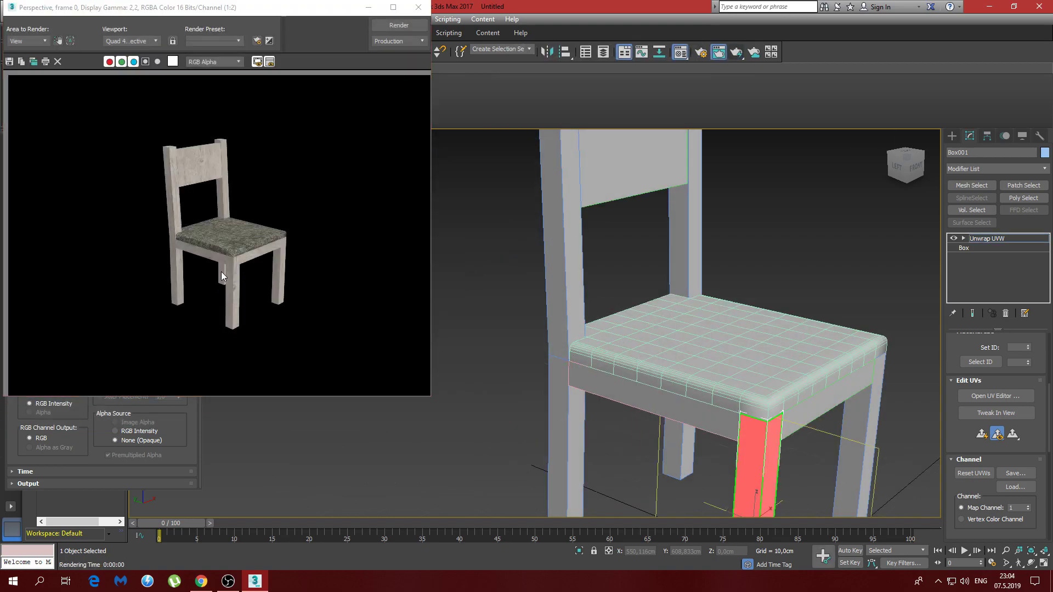
{"action": "left_click", "coordinate": [226, 258]}
{"action": "scroll", "coordinate": [226, 258], "scroll_direction": "up", "scroll_amount": 1}
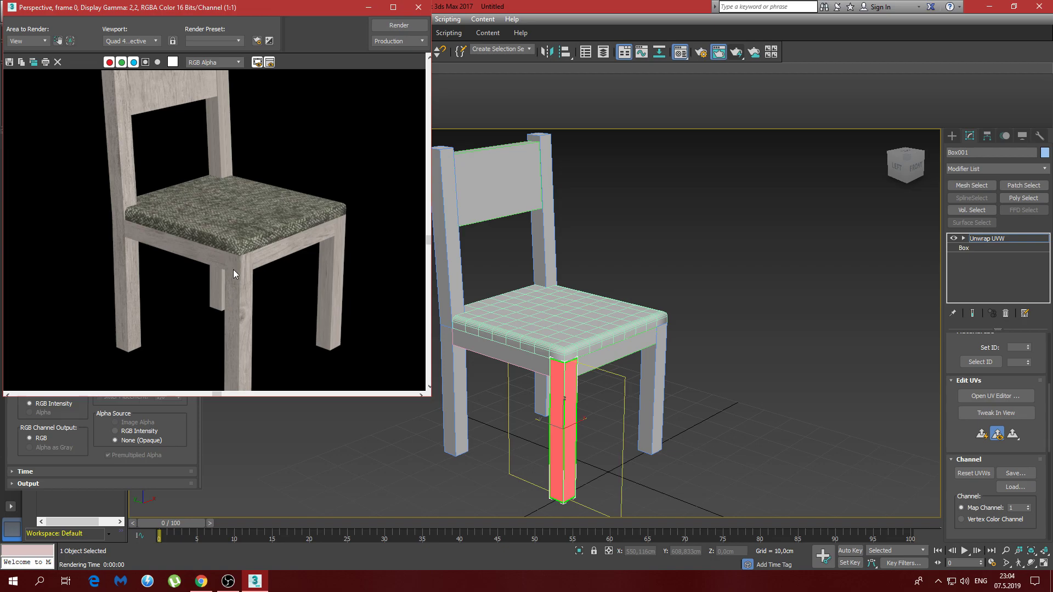
{"action": "middle_click_drag", "start_coordinate": [232, 269], "coordinate": [264, 260]}
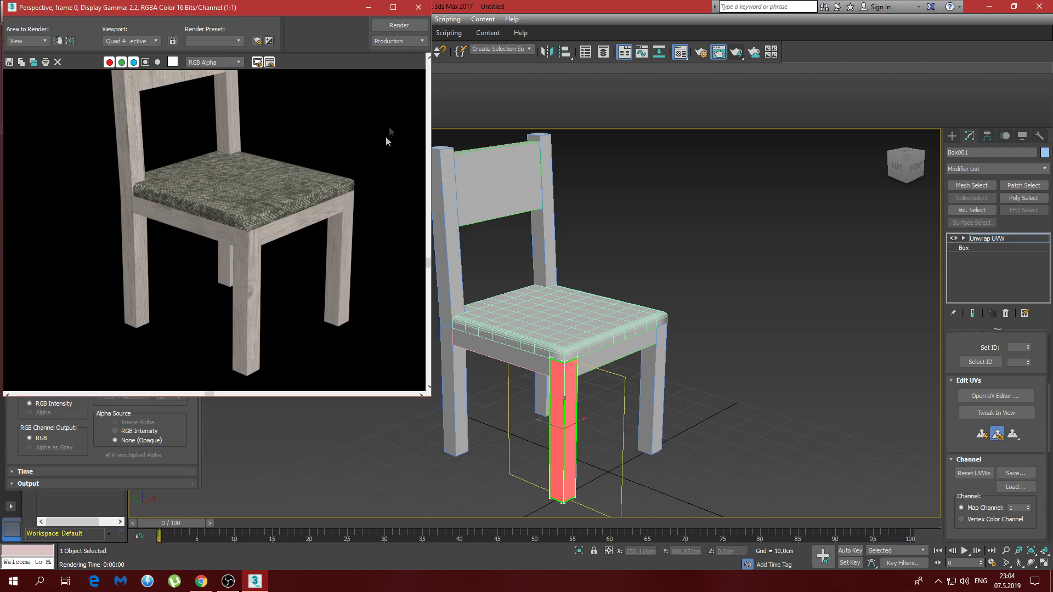
{"action": "left_click", "coordinate": [416, 10]}
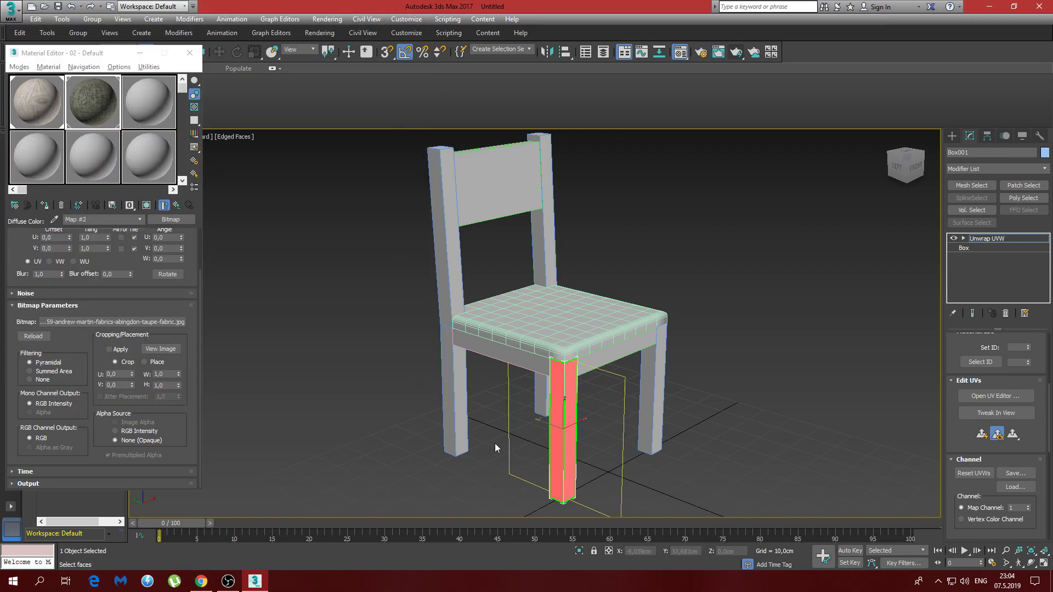
- Collapse the near front leg's whole modifier stack
{"action": "right_click", "coordinate": [991, 245]}
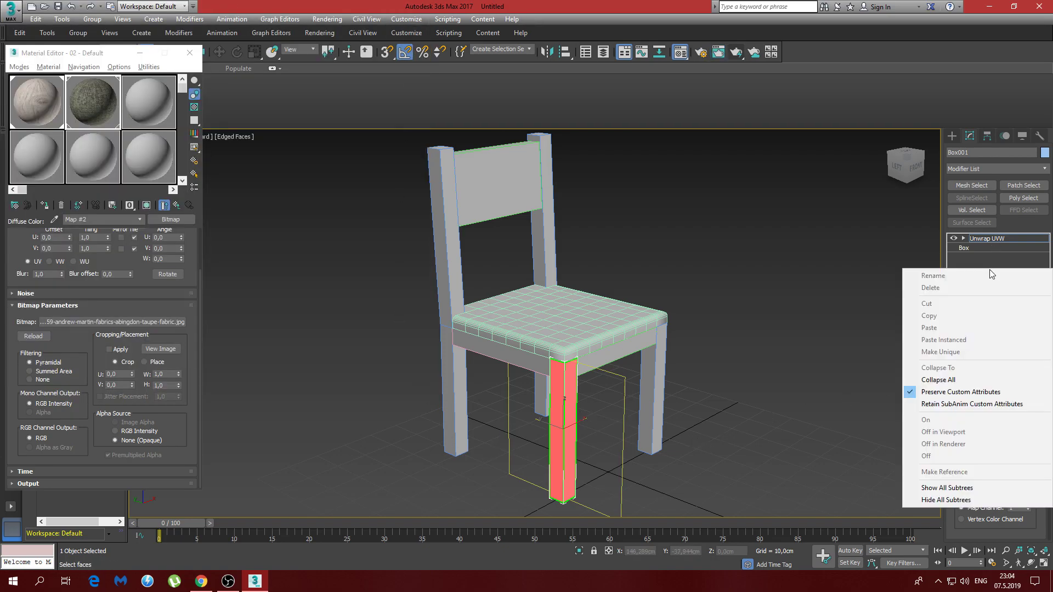
{"action": "left_click", "coordinate": [947, 380]}
{"action": "left_click", "coordinate": [577, 324]}
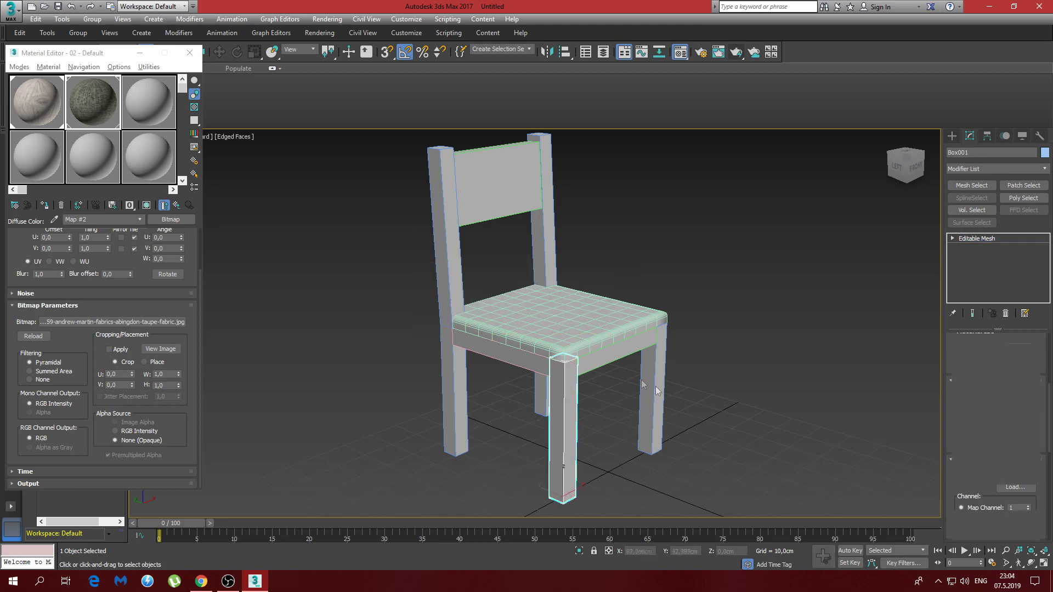
- Add an Unwrap UVW modifier to the other front leg and flatten its UVs by polygon angle
{"action": "left_click", "coordinate": [650, 378]}
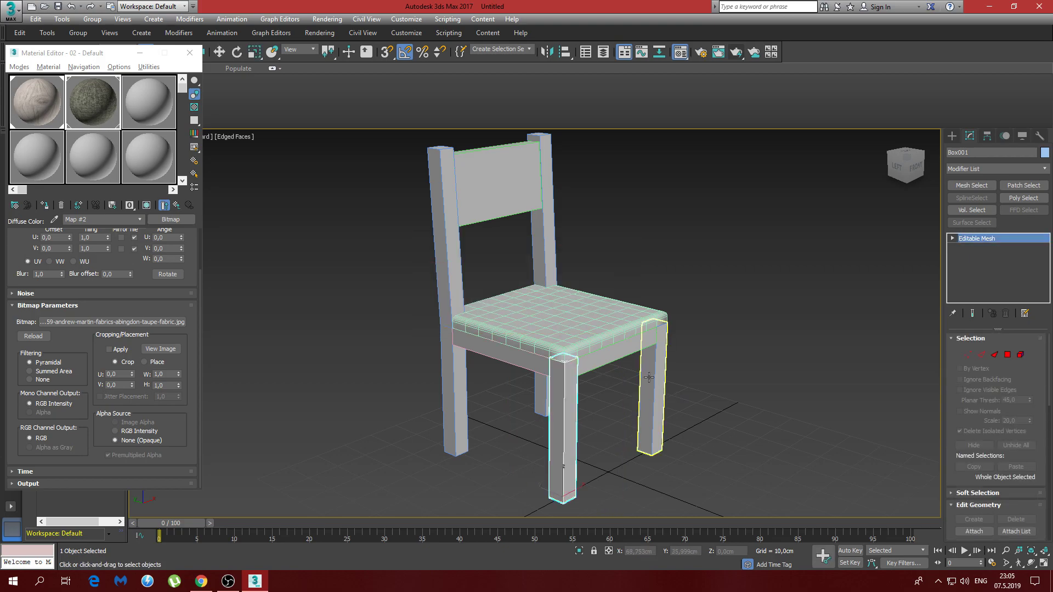
{"action": "left_click", "coordinate": [1009, 169]}
{"action": "scroll", "coordinate": [993, 329], "scroll_direction": "down", "scroll_amount": 10}
{"action": "scroll", "coordinate": [987, 477], "scroll_direction": "down", "scroll_amount": 7}
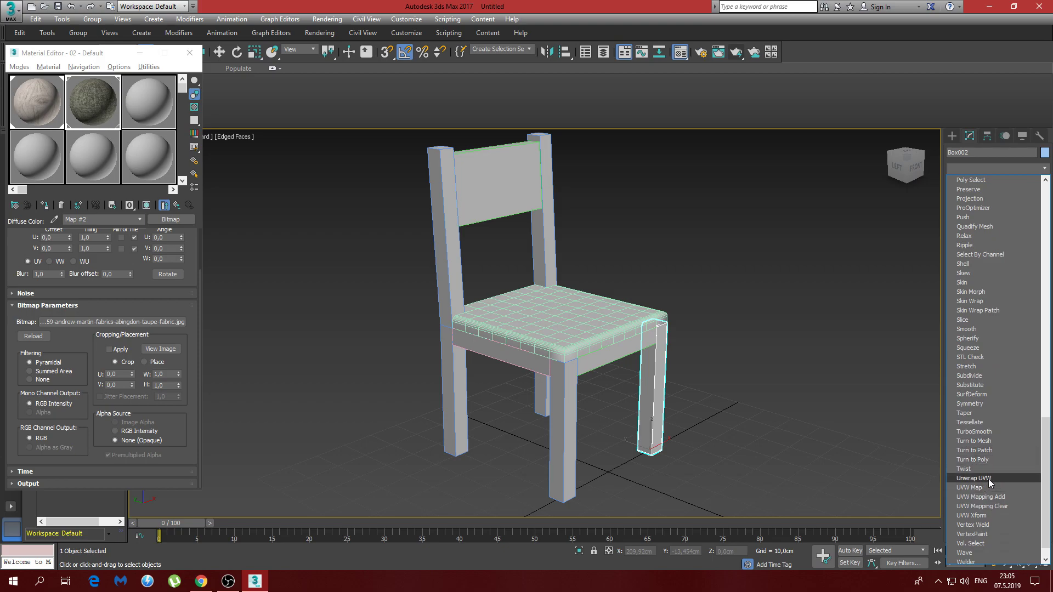
{"action": "left_click", "coordinate": [988, 479]}
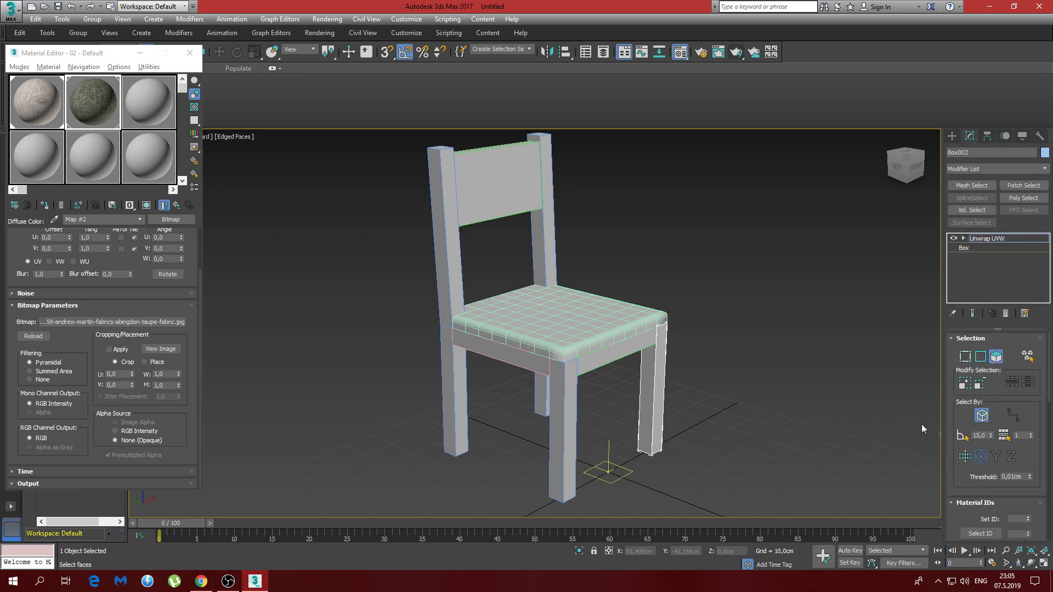
{"action": "scroll", "coordinate": [1009, 477], "scroll_direction": "down", "scroll_amount": 3}
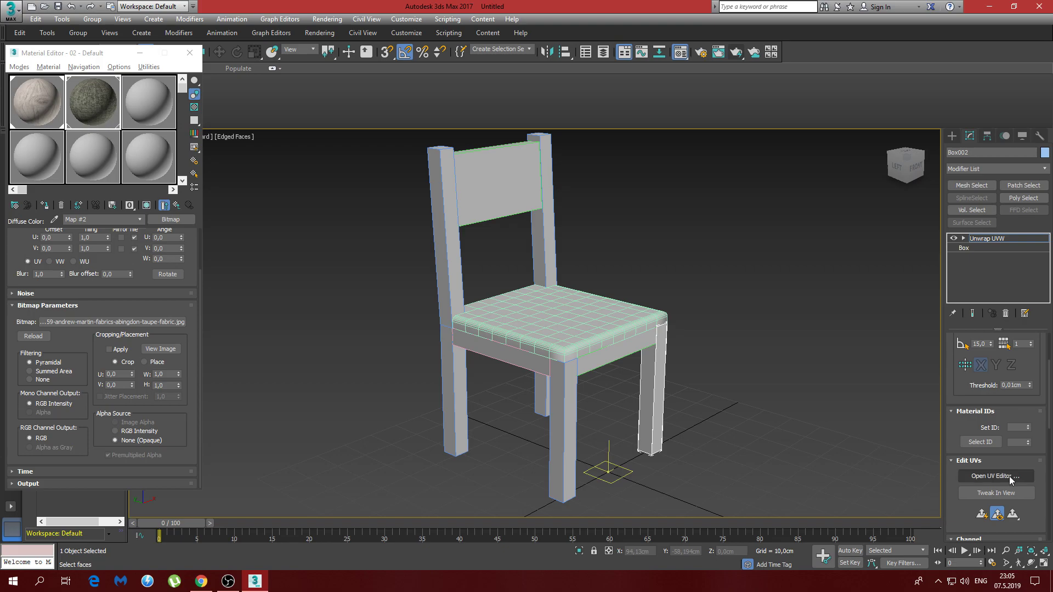
{"action": "left_click", "coordinate": [995, 476]}
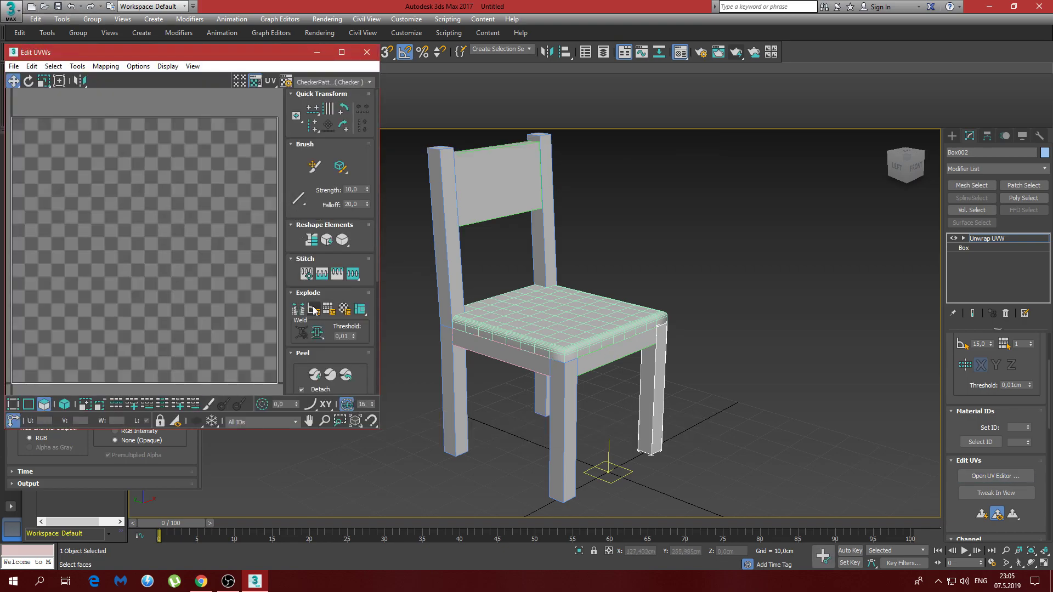
{"action": "left_click", "coordinate": [313, 309]}
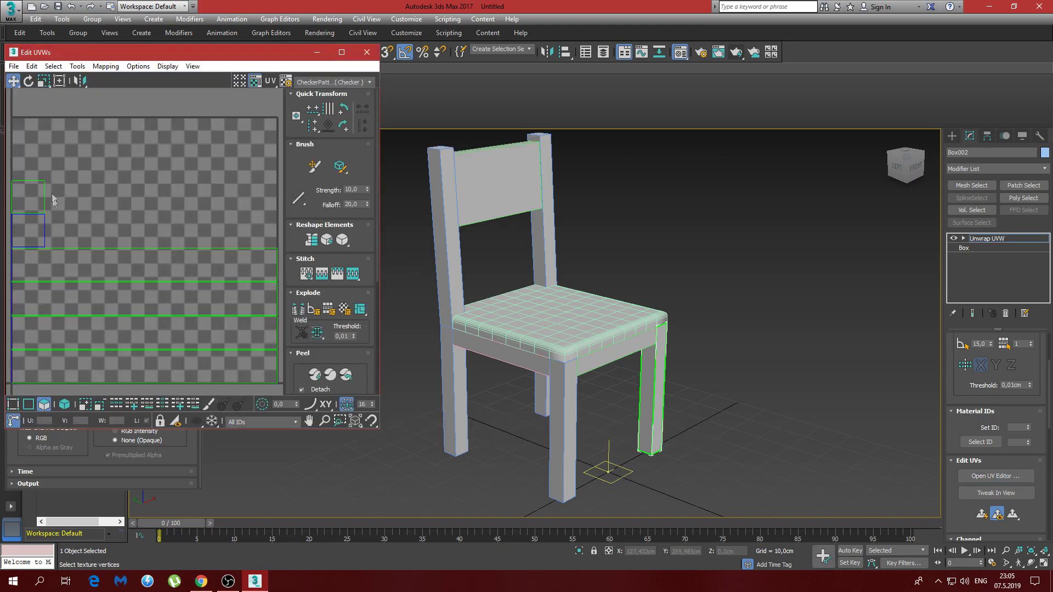
- Rotate all UVs of the second front leg by 90 degrees and move them up inside the checker tile
{"action": "key", "text": "ctrl+a"}
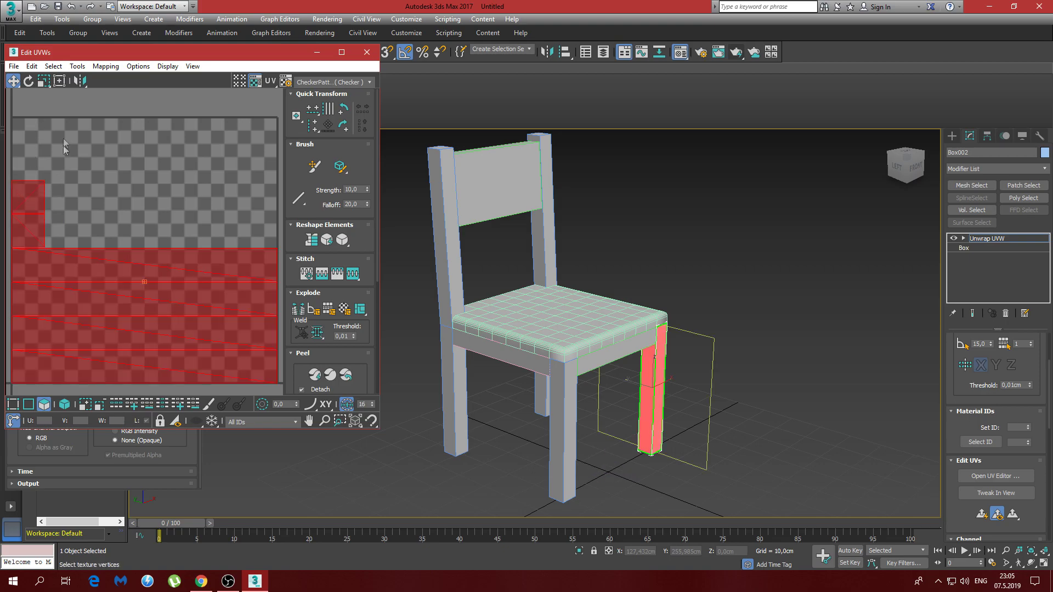
{"action": "left_click", "coordinate": [28, 81]}
{"action": "left_click_drag", "start_coordinate": [169, 293], "coordinate": [157, 217]}
{"action": "left_click", "coordinate": [12, 81]}
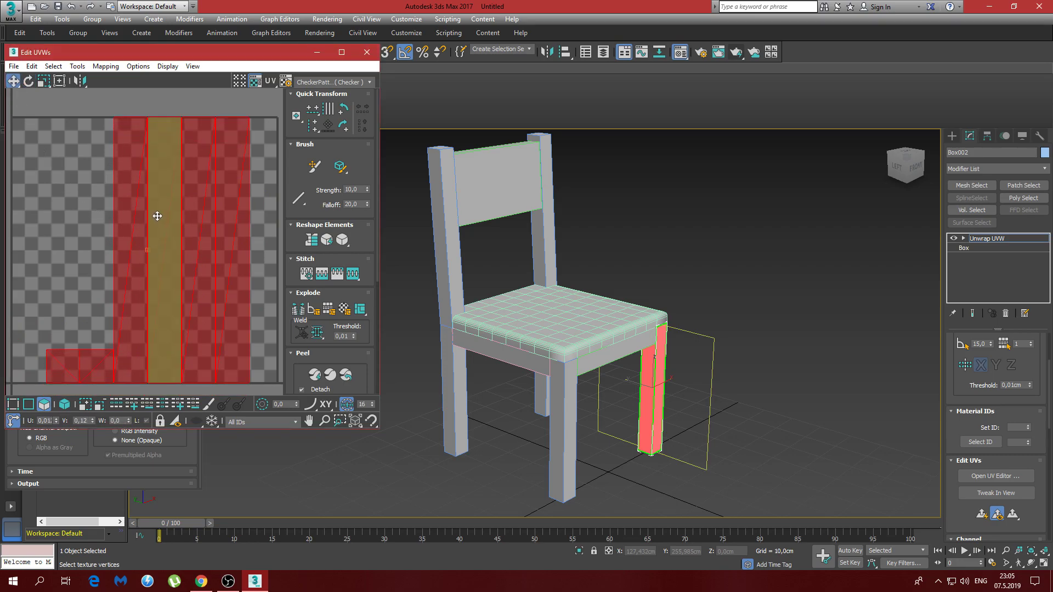
{"action": "left_click", "coordinate": [367, 52]}
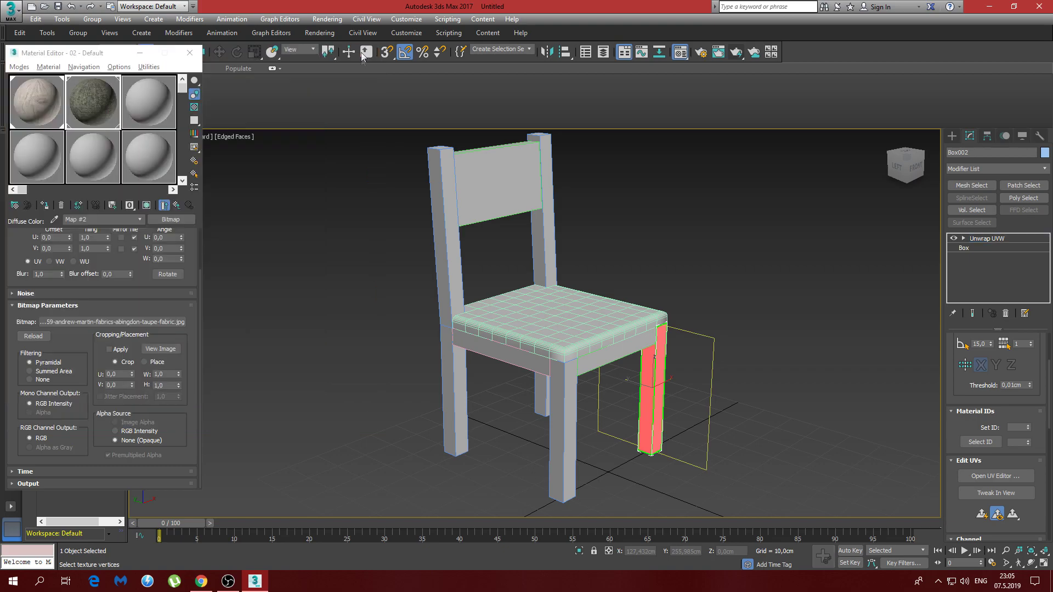
- Render the Perspective view and zoom in on the wood grain of both front legs
{"action": "middle_click_drag", "start_coordinate": [700, 338], "coordinate": [695, 335], "text": "alt"}
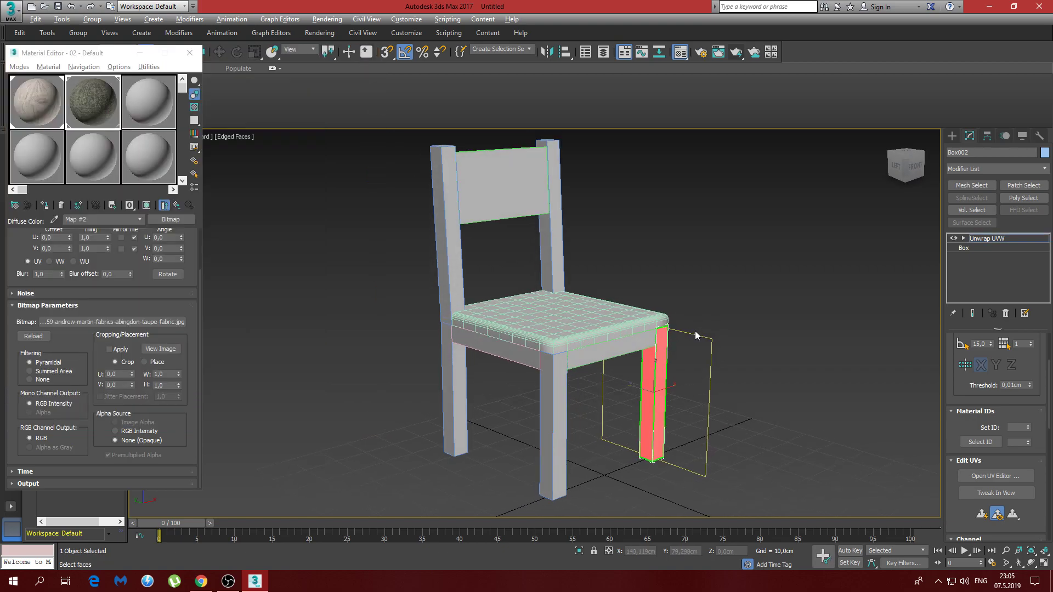
{"action": "left_click", "coordinate": [736, 51]}
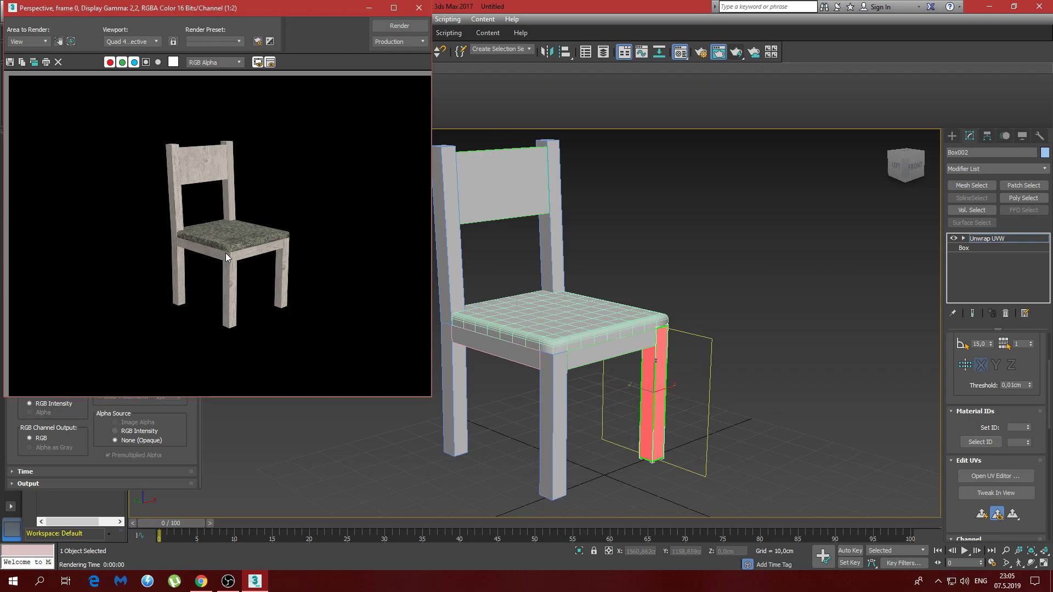
{"action": "scroll", "coordinate": [225, 253], "scroll_direction": "up", "scroll_amount": 3}
{"action": "scroll", "coordinate": [225, 253], "scroll_direction": "up", "scroll_amount": 2}
{"action": "scroll", "coordinate": [226, 252], "scroll_direction": "down", "scroll_amount": 2}
{"action": "scroll", "coordinate": [261, 245], "scroll_direction": "down", "scroll_amount": 1}
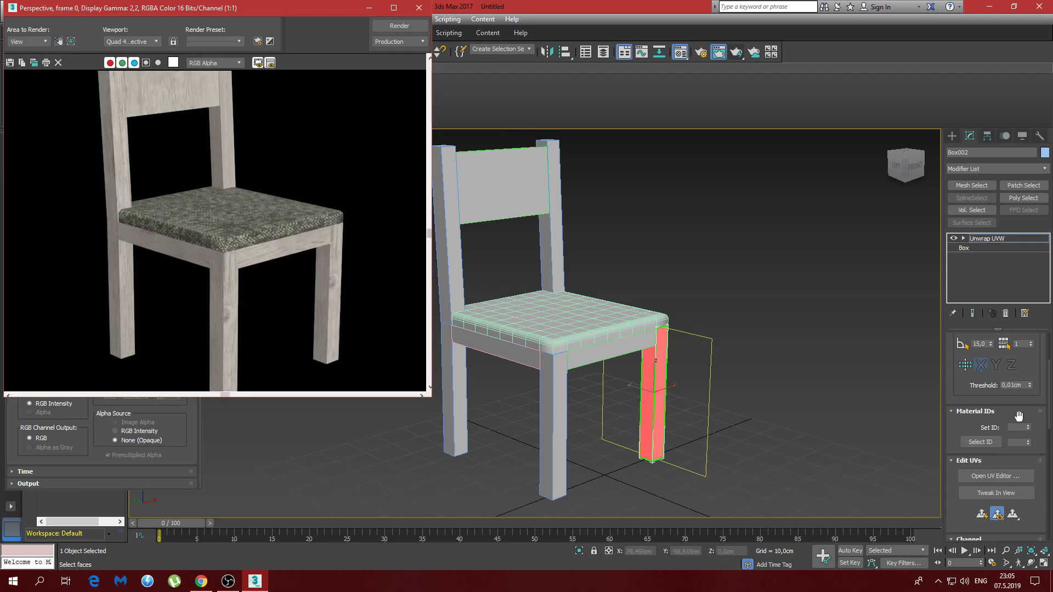
- Shift the second front leg's UVs sideways to the checker tile's right edge and render the view again
{"action": "left_click", "coordinate": [998, 474]}
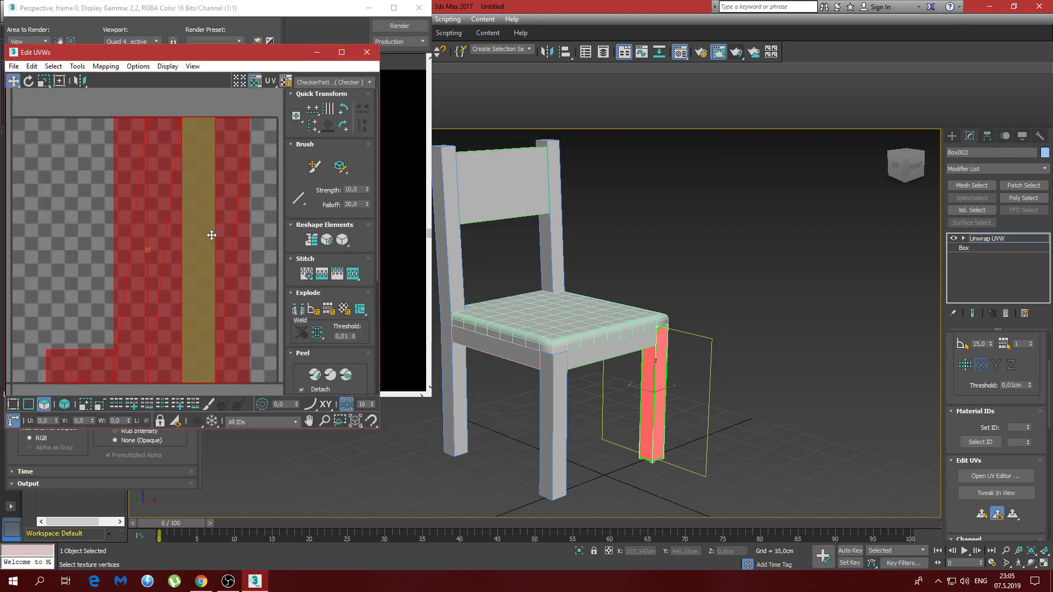
{"action": "left_click_drag", "start_coordinate": [193, 217], "coordinate": [225, 219]}
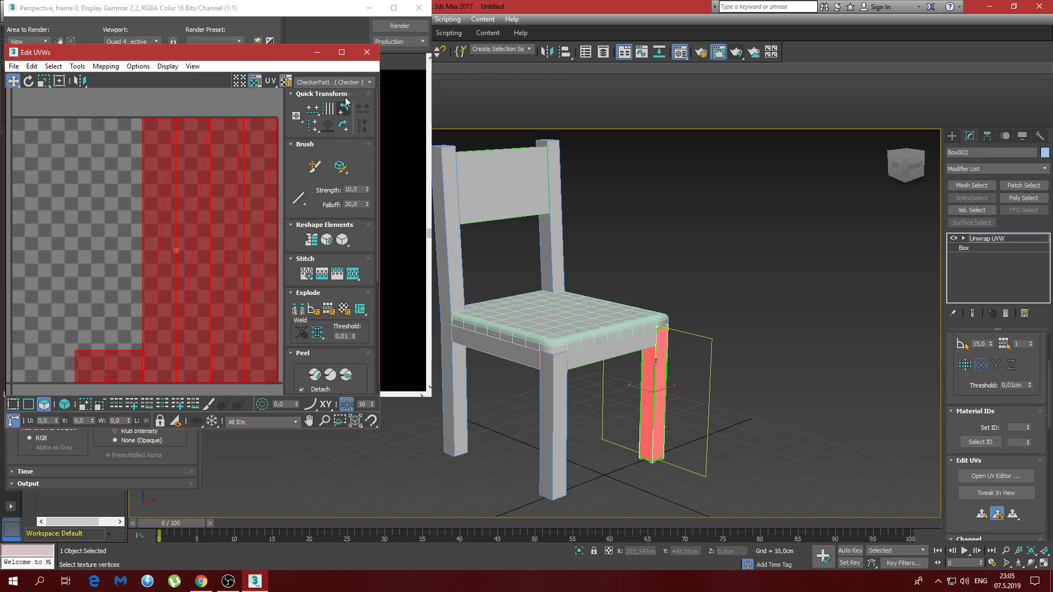
{"action": "left_click", "coordinate": [377, 47]}
{"action": "left_click", "coordinate": [399, 26]}
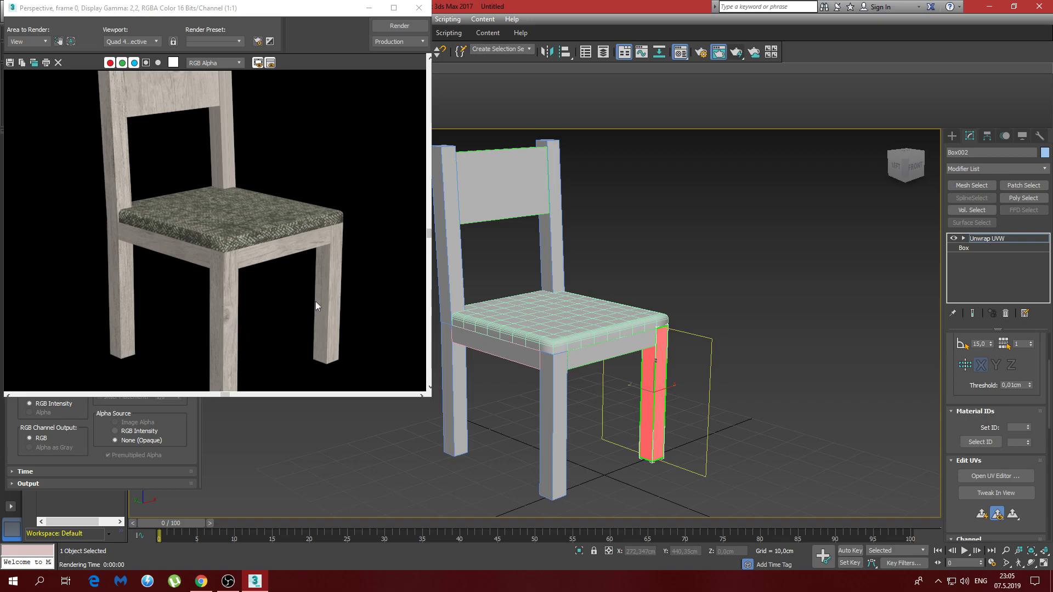
- Collapse the second front leg's whole modifier stack
{"action": "right_click", "coordinate": [988, 277]}
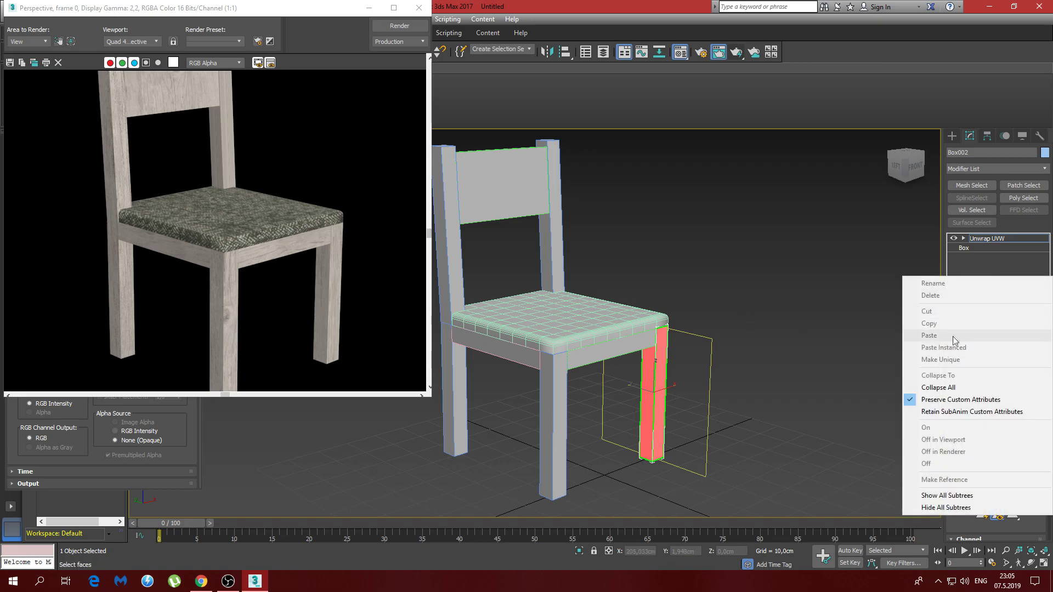
{"action": "left_click", "coordinate": [934, 397]}
{"action": "left_click", "coordinate": [592, 325]}
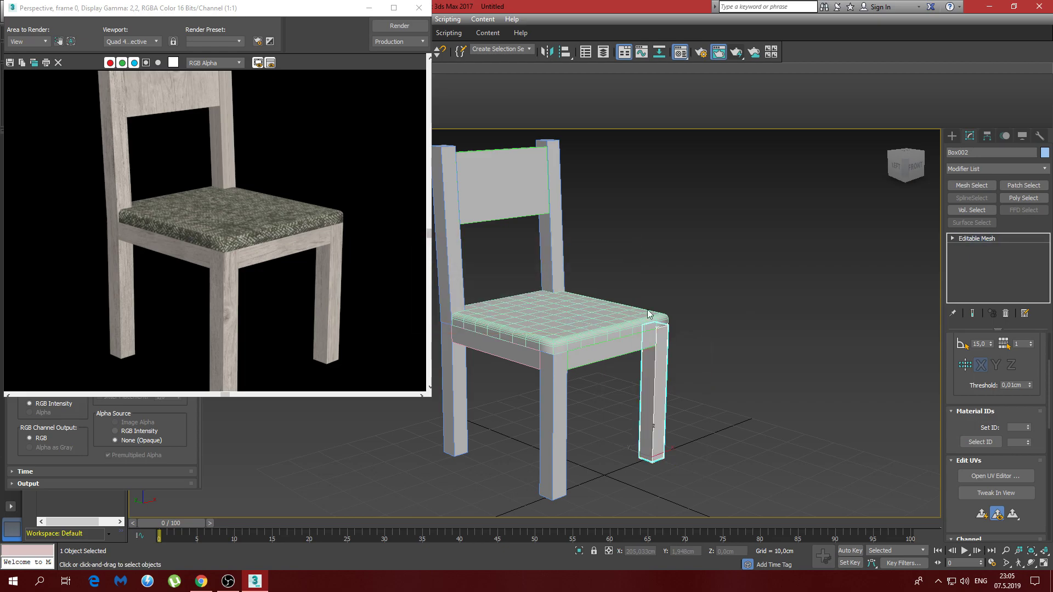
- Add an Unwrap UVW modifier to the right side rail, flatten its UVs by polygon angle and render the side view
{"action": "left_click", "coordinate": [715, 316]}
{"action": "middle_click_drag", "start_coordinate": [701, 304], "coordinate": [561, 333], "text": "alt"}
{"action": "left_click", "coordinate": [562, 333]}
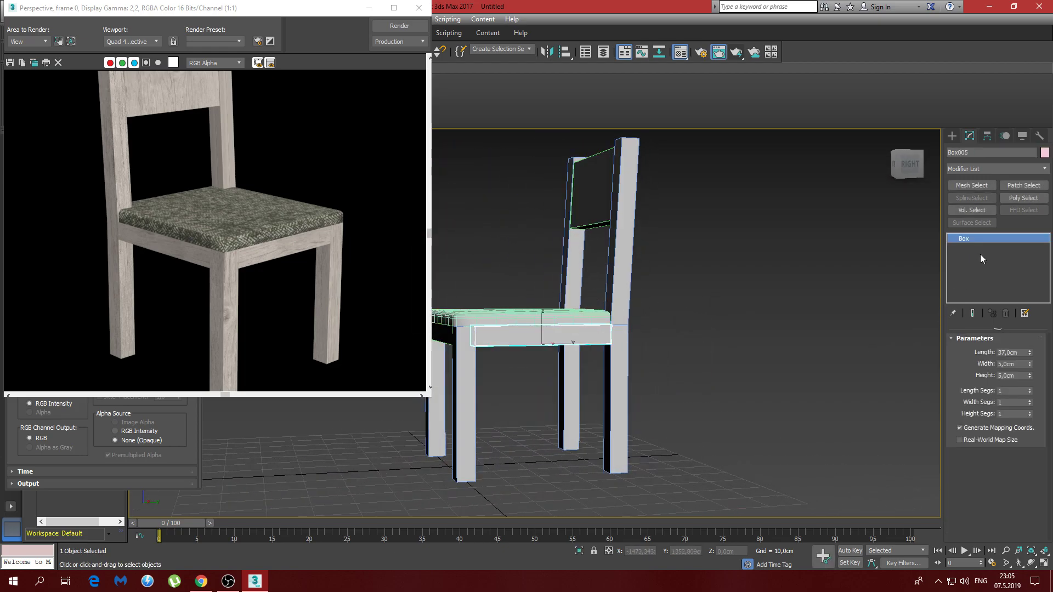
{"action": "left_click", "coordinate": [999, 169]}
{"action": "scroll", "coordinate": [987, 384], "scroll_direction": "down", "scroll_amount": 15}
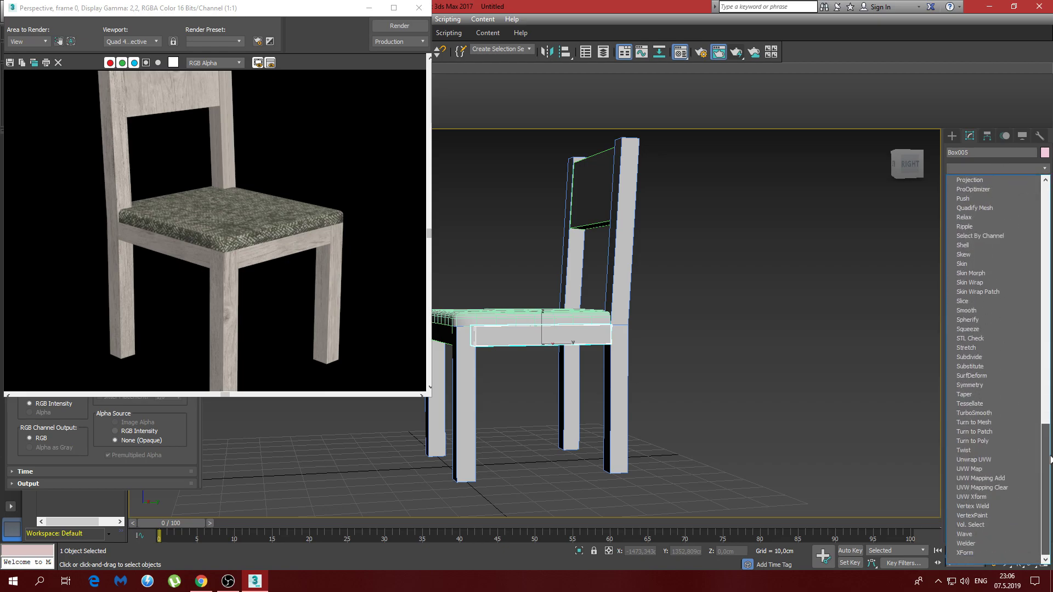
{"action": "left_click", "coordinate": [975, 459]}
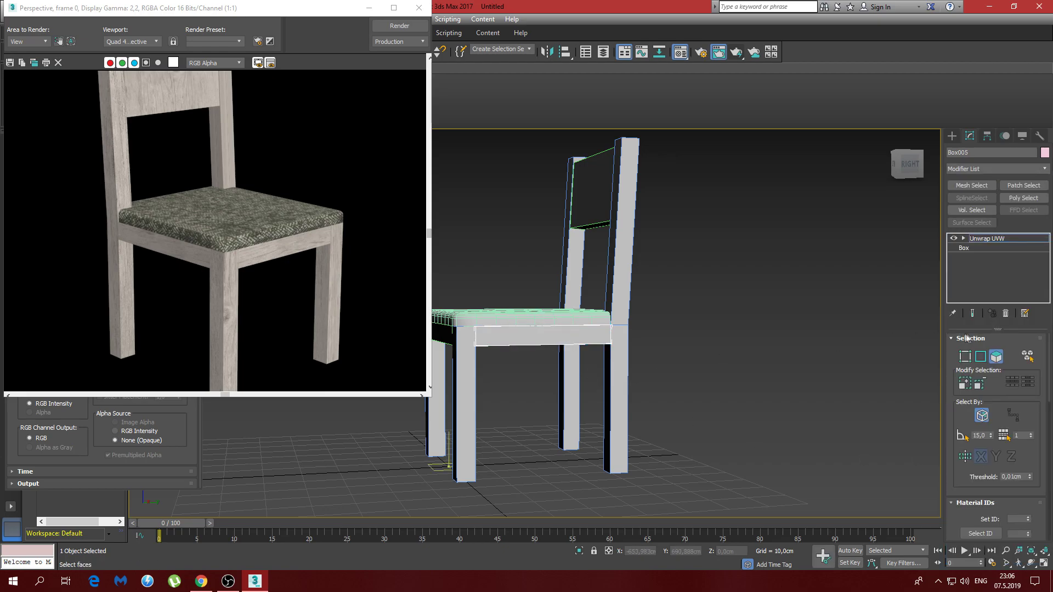
{"action": "scroll", "coordinate": [1006, 468], "scroll_direction": "down", "scroll_amount": 3}
{"action": "left_click", "coordinate": [999, 492]}
{"action": "left_click", "coordinate": [312, 311]}
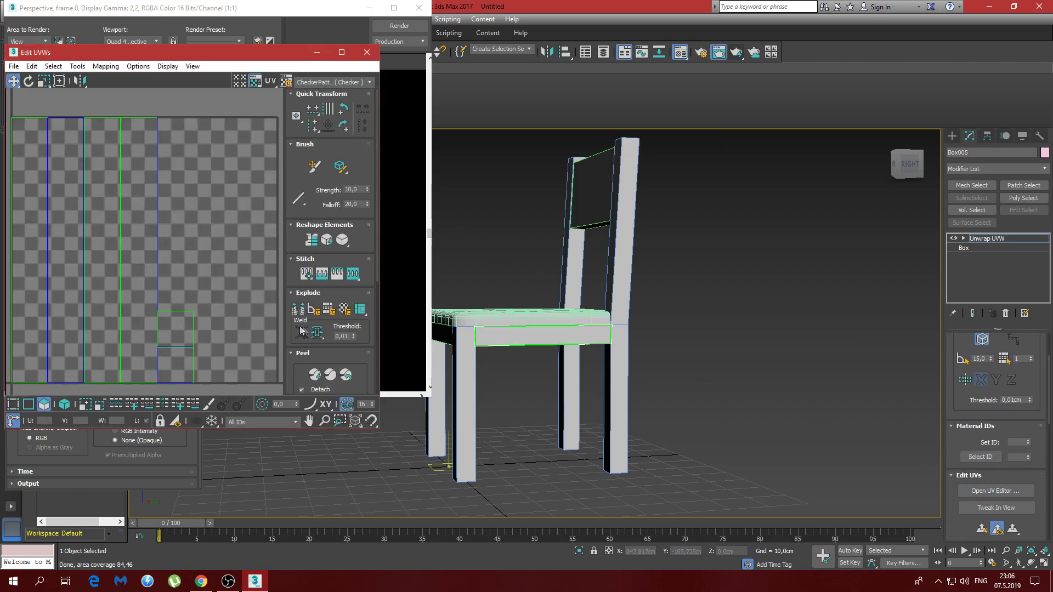
{"action": "left_click", "coordinate": [736, 53]}
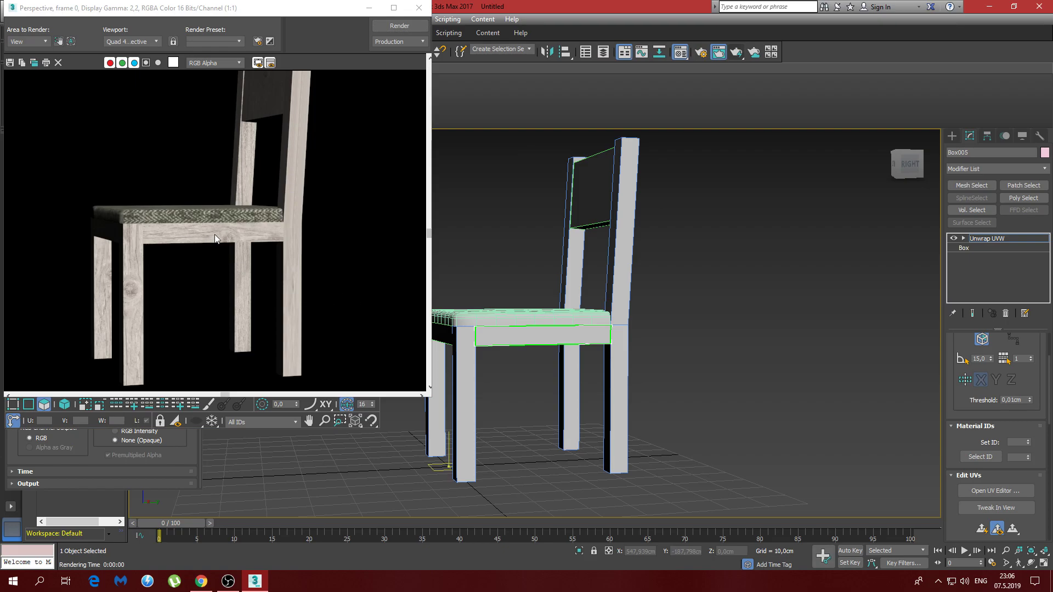
- Close the render and UV editor and collapse the right side rail's whole modifier stack
{"action": "left_click", "coordinate": [419, 7]}
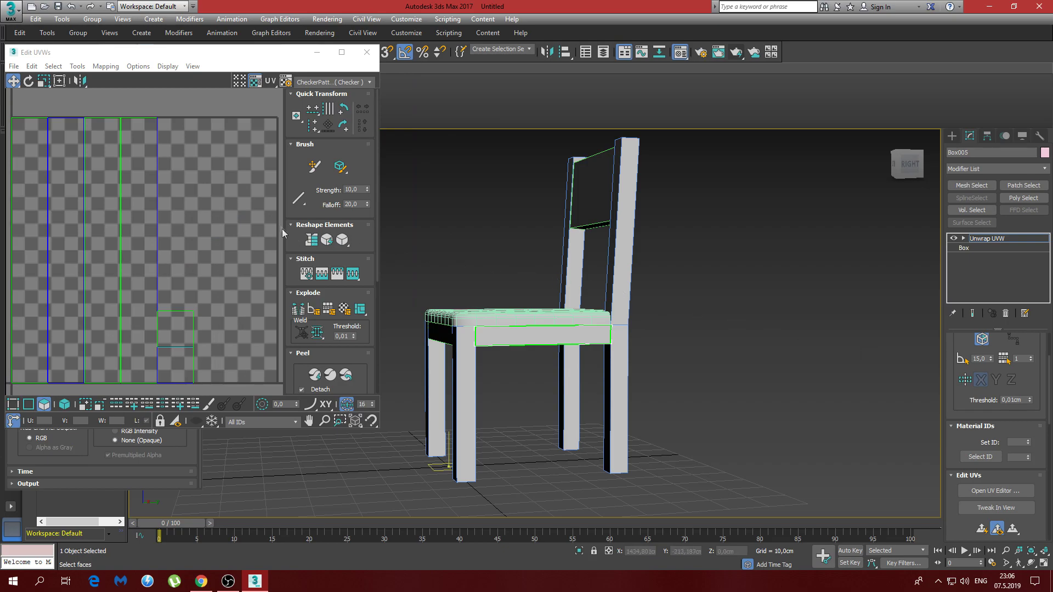
{"action": "left_click", "coordinate": [367, 52]}
{"action": "right_click", "coordinate": [990, 285]}
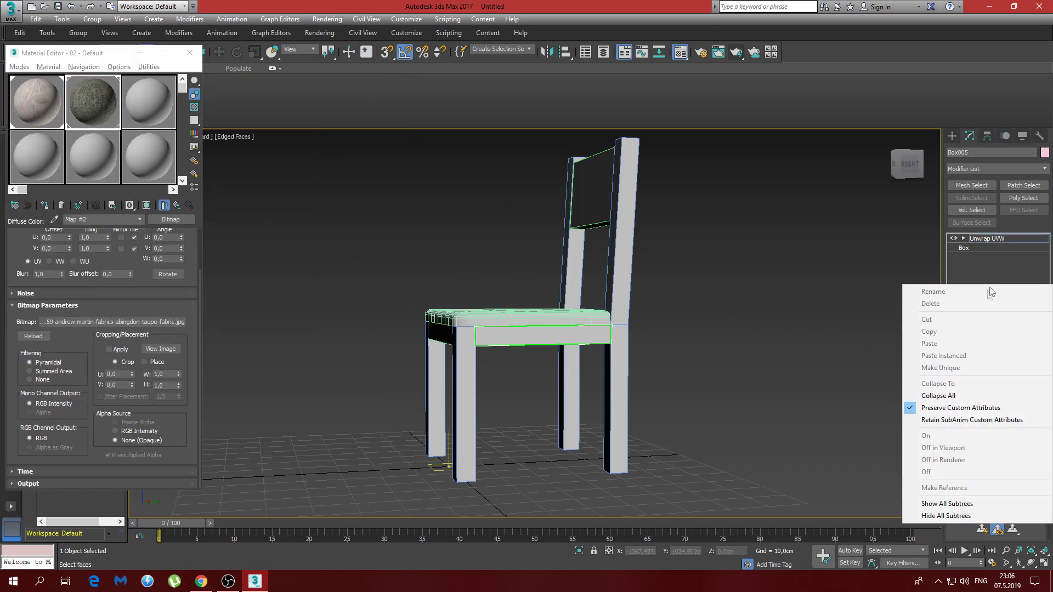
{"action": "left_click", "coordinate": [916, 384]}
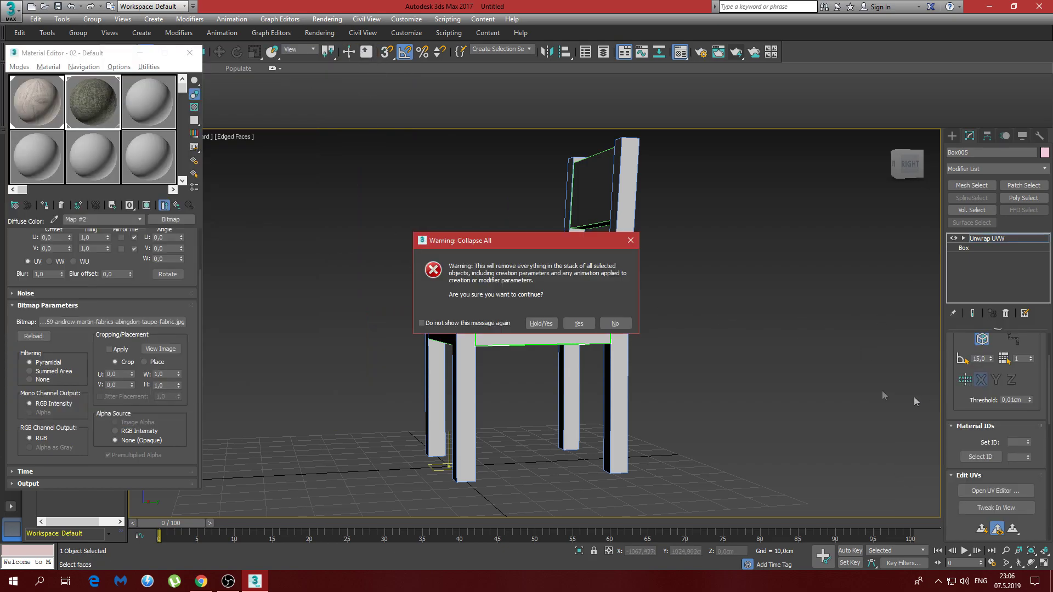
{"action": "left_click", "coordinate": [579, 324]}
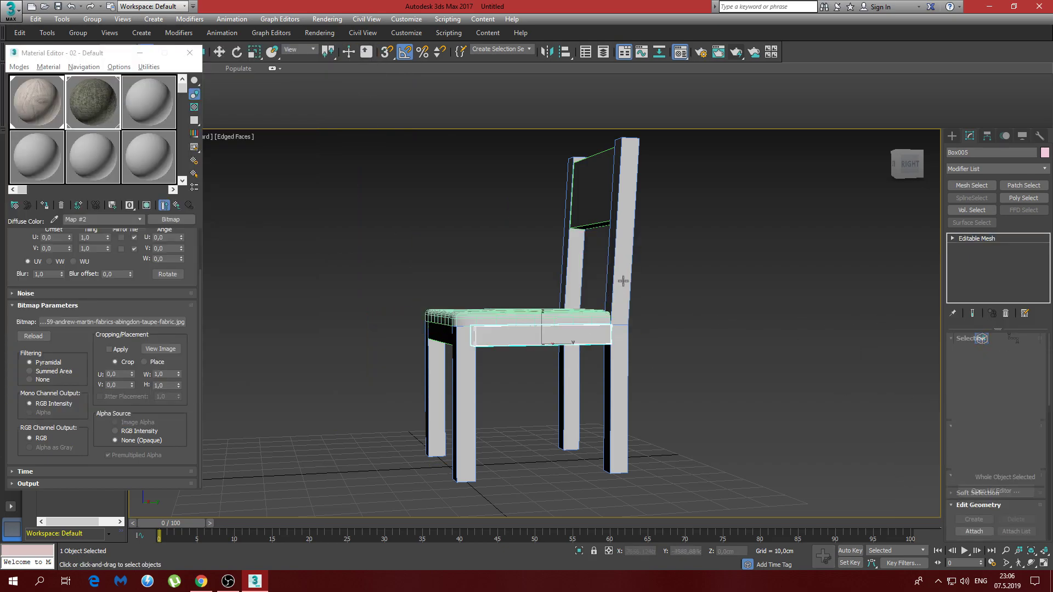
- Add an Unwrap UVW modifier to the right rear post and flatten its UVs by polygon angle
{"action": "left_click", "coordinate": [987, 174]}
{"action": "left_click_drag", "start_coordinate": [1046, 231], "coordinate": [1045, 467]}
{"action": "left_click", "coordinate": [992, 458]}
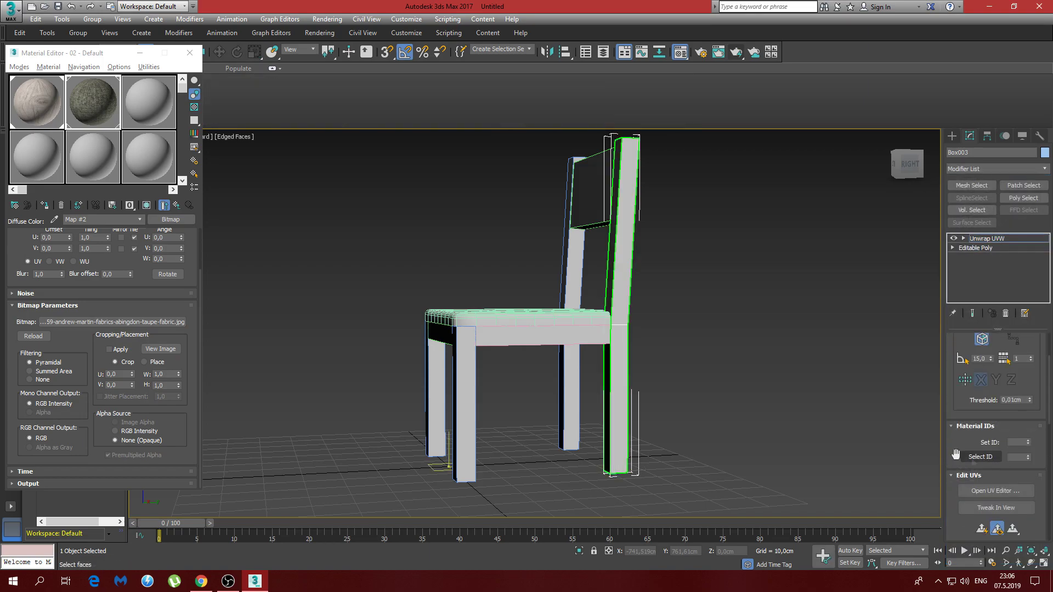
{"action": "left_click", "coordinate": [999, 490]}
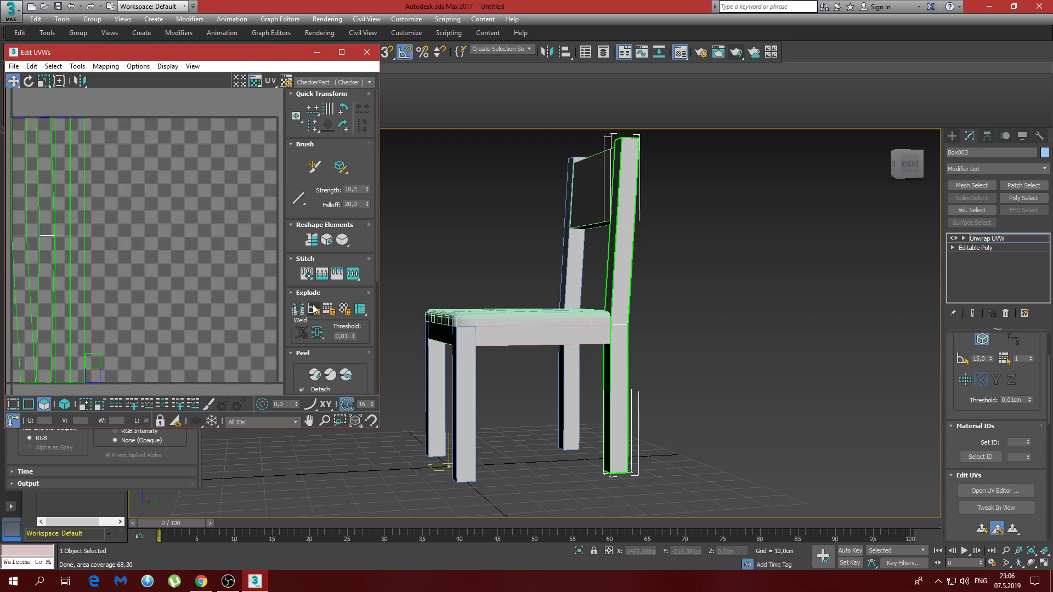
{"action": "left_click", "coordinate": [367, 52]}
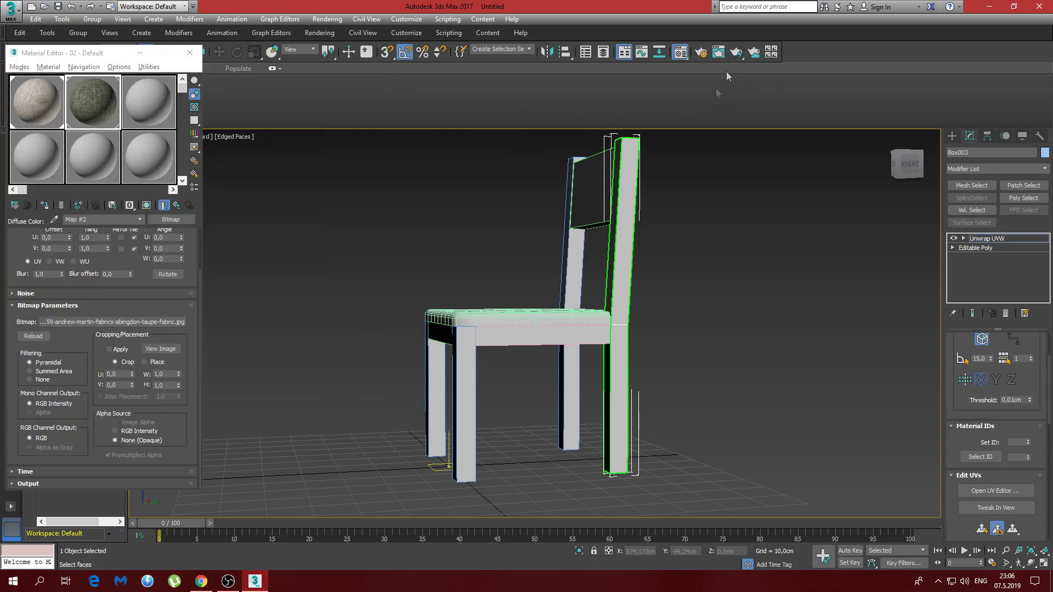
- Render the whole chair in the Perspective view from the front corner to check the wood and fabric
{"action": "middle_click_drag", "start_coordinate": [524, 286], "coordinate": [565, 295], "text": "alt"}
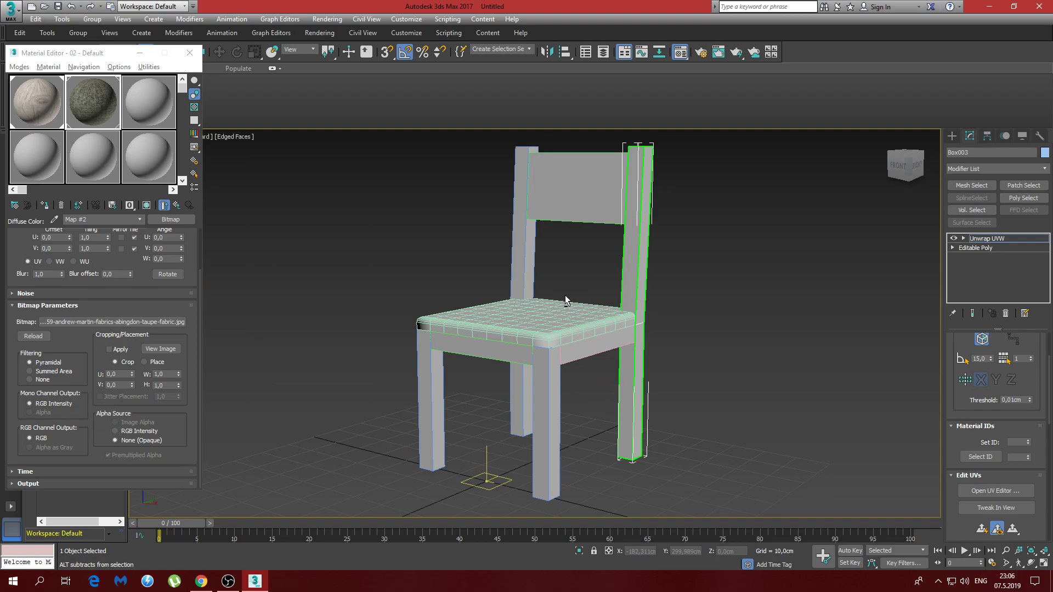
{"action": "scroll", "coordinate": [557, 284], "scroll_direction": "up", "scroll_amount": 3}
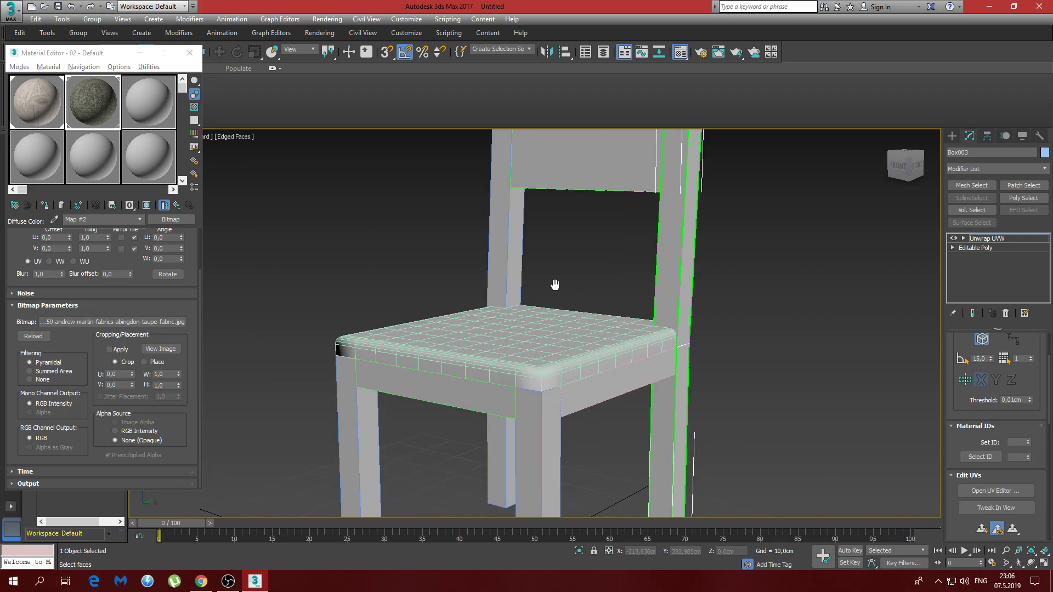
{"action": "left_click", "coordinate": [730, 55]}
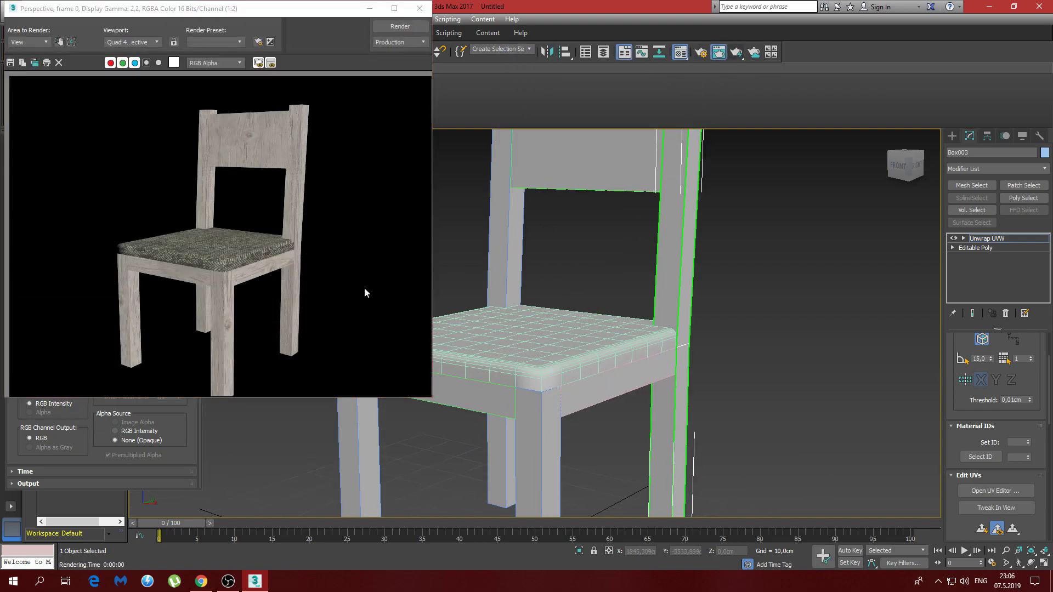
{"action": "left_click", "coordinate": [516, 338]}
{"action": "middle_click_drag", "start_coordinate": [515, 338], "coordinate": [507, 329]}
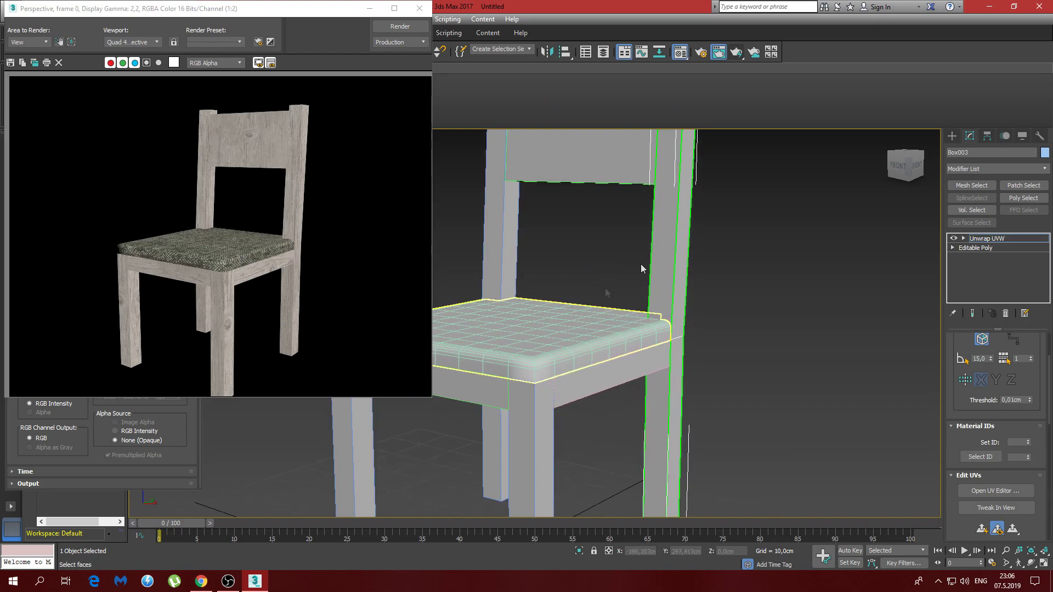
{"action": "left_click", "coordinate": [738, 54]}
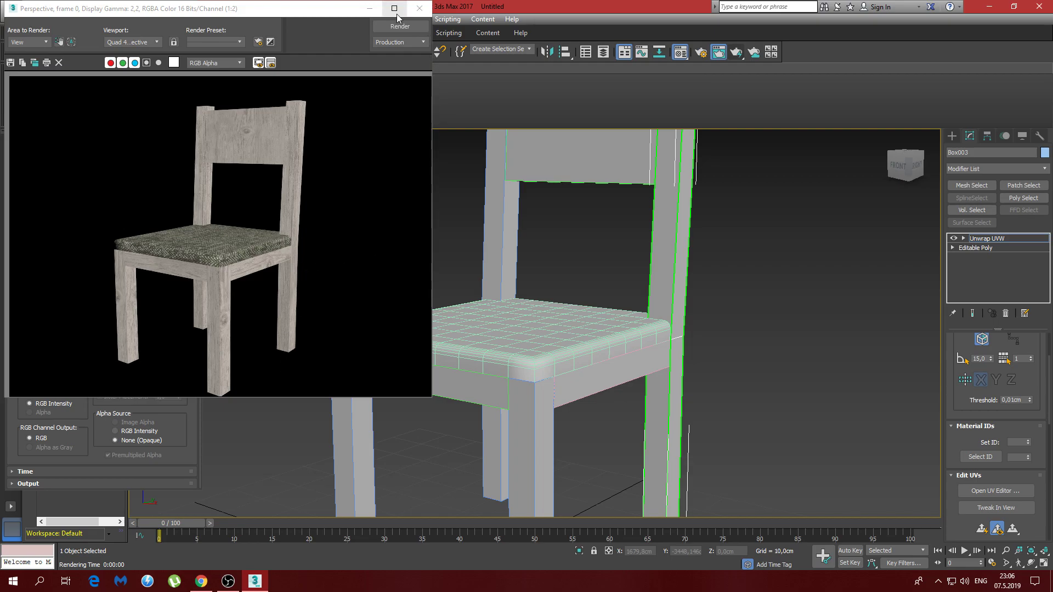
{"action": "left_click", "coordinate": [419, 8]}
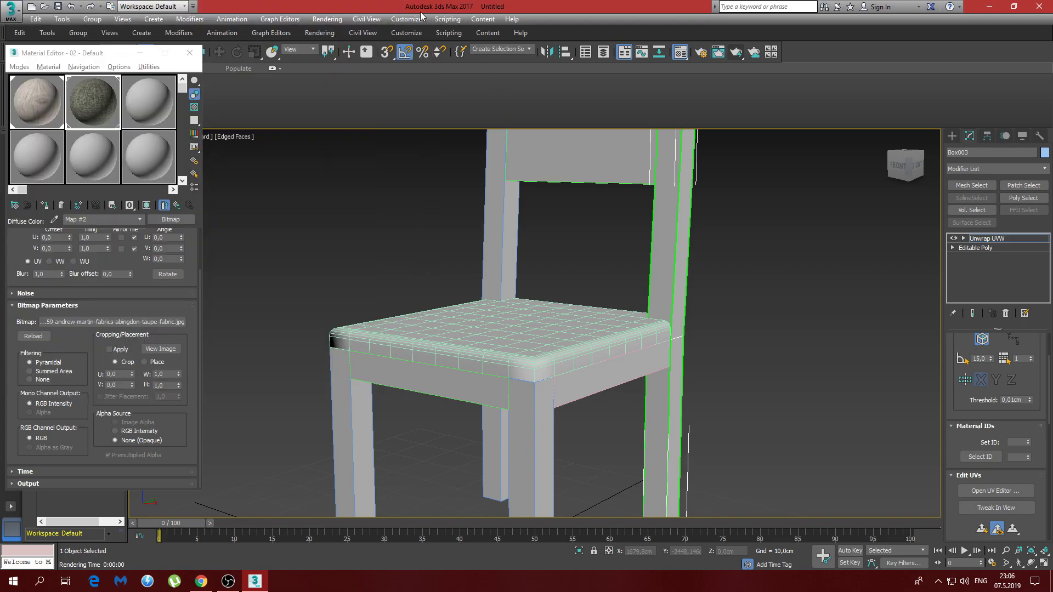
- Collapse the right rear post's whole modifier stack
{"action": "right_click", "coordinate": [945, 279]}
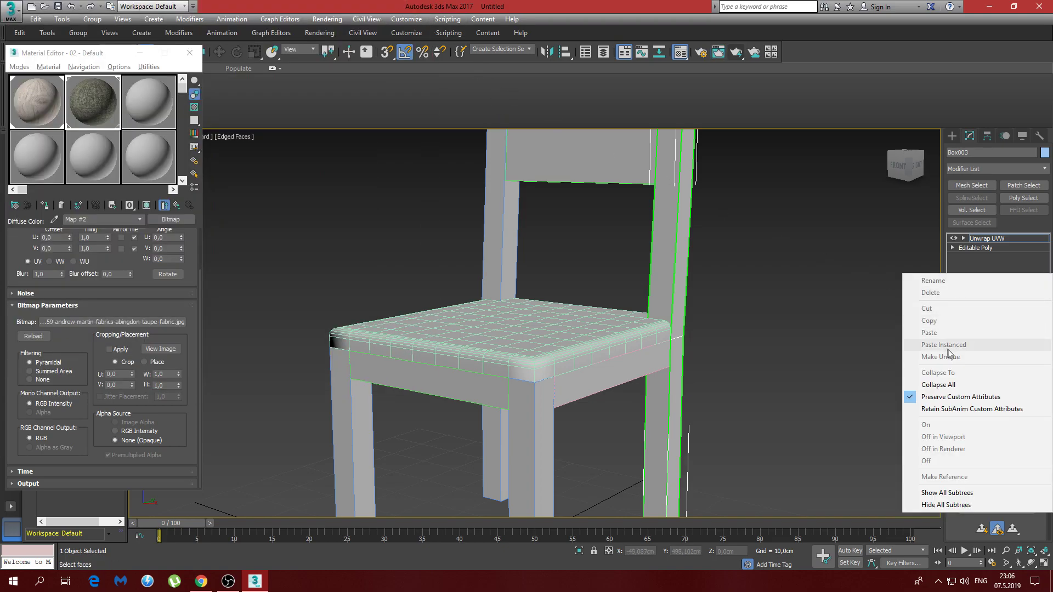
{"action": "left_click", "coordinate": [955, 385]}
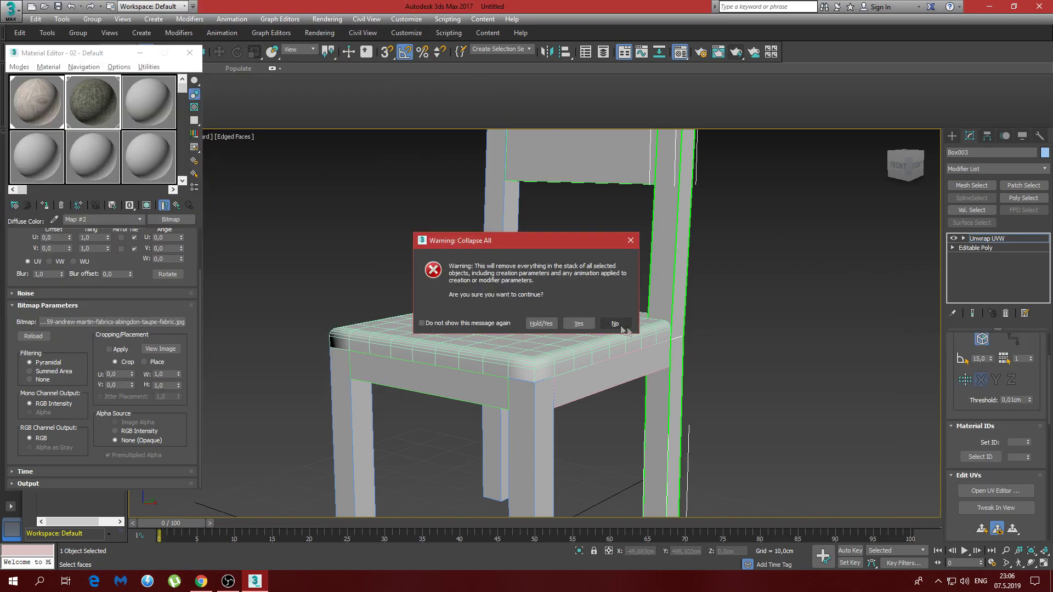
{"action": "left_click", "coordinate": [578, 324]}
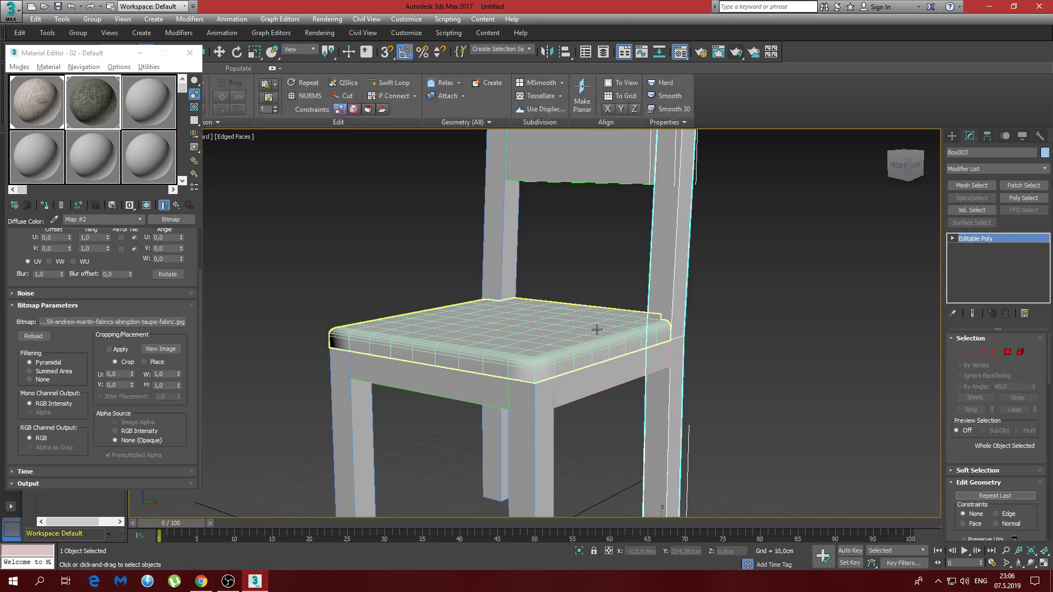